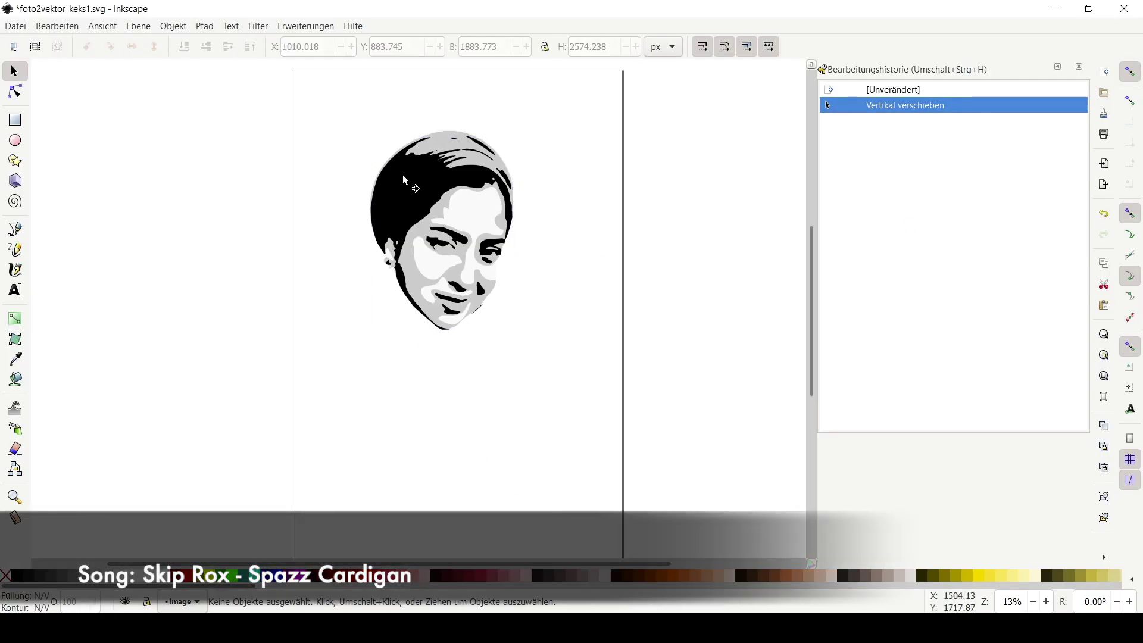
Move the black portrait aside and fill the light grey face silhouette with black.
{"action": "right_click", "coordinate": [433, 177]}
{"action": "left_click", "coordinate": [256, 284]}
{"action": "mouse_move", "coordinate": [408, 207]}
{"action": "left_mouse_down"}
{"action": "mouse_move", "coordinate": [273, 252]}
{"action": "mouse_move", "coordinate": [499, 421]}
{"action": "mouse_move", "coordinate": [194, 231]}
{"action": "left_mouse_up"}
{"action": "left_click_drag", "start_coordinate": [487, 212], "coordinate": [405, 199]}
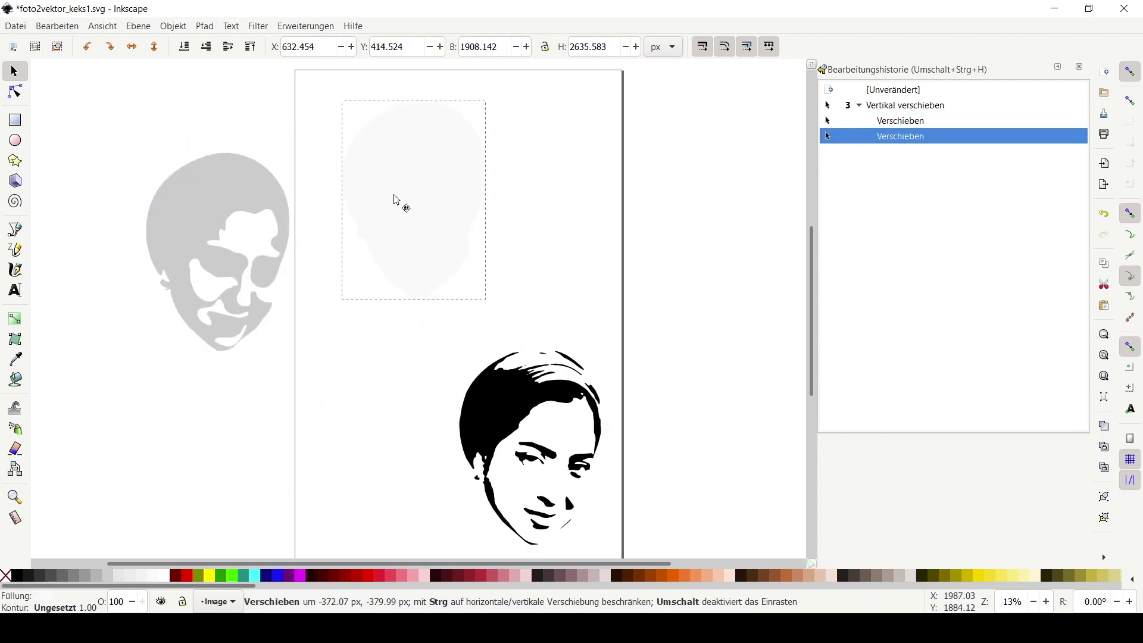
{"action": "left_click", "coordinate": [27, 577]}
Delete the leftover grey face layer and place the black portrait beside the silhouette.
{"action": "left_click_drag", "start_coordinate": [466, 428], "coordinate": [440, 386]}
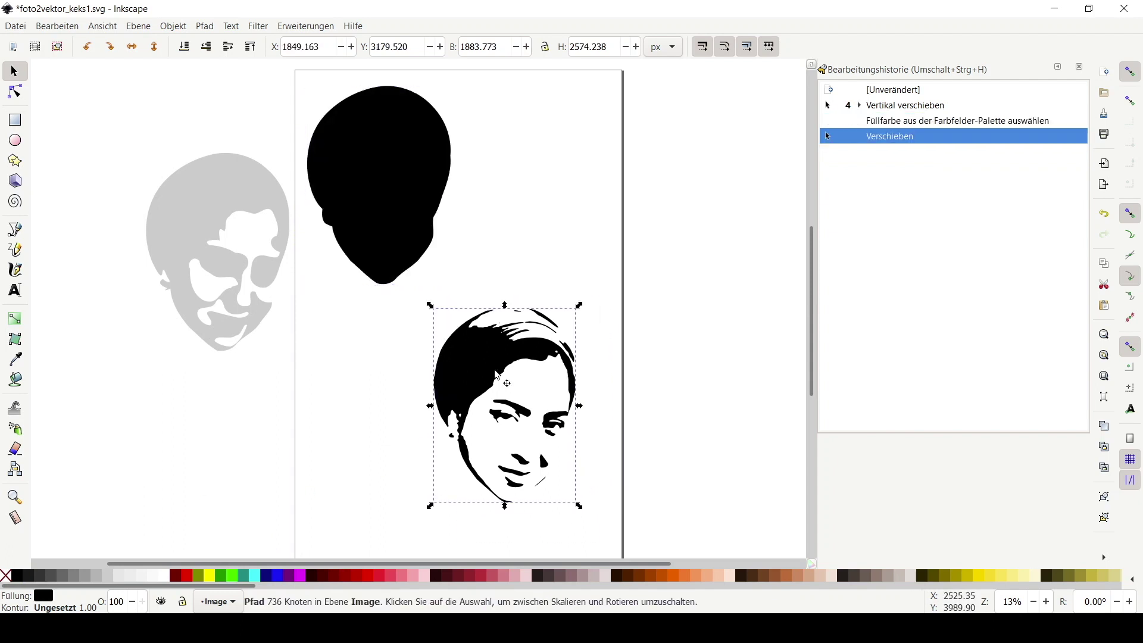
{"action": "left_click", "coordinate": [178, 225]}
{"action": "key", "text": "Delete"}
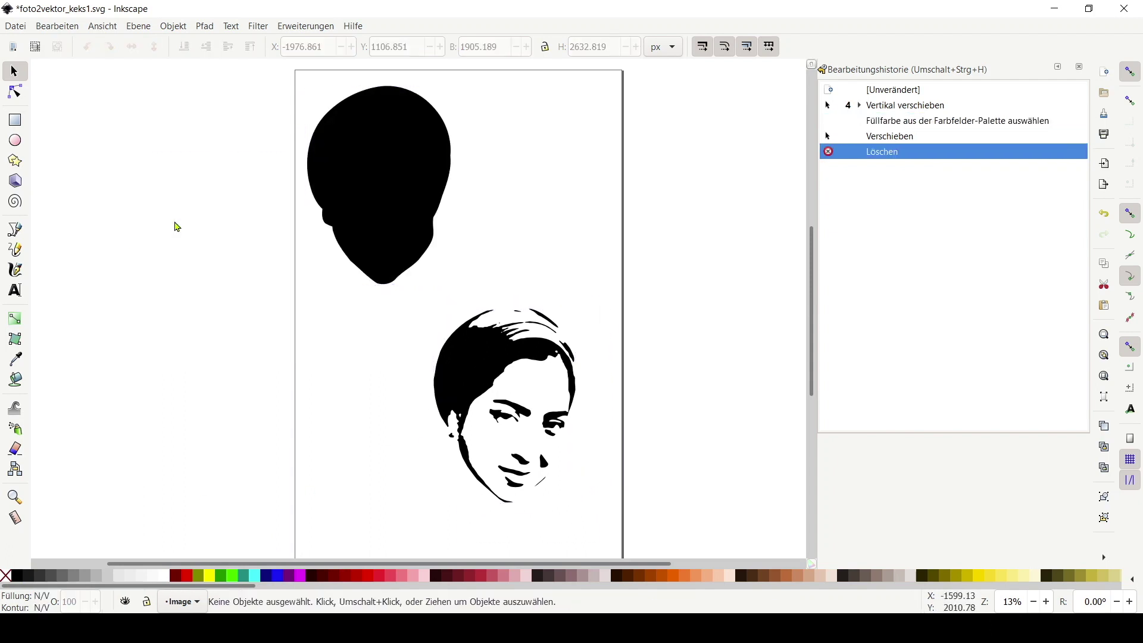
{"action": "left_click_drag", "start_coordinate": [508, 308], "coordinate": [536, 232]}
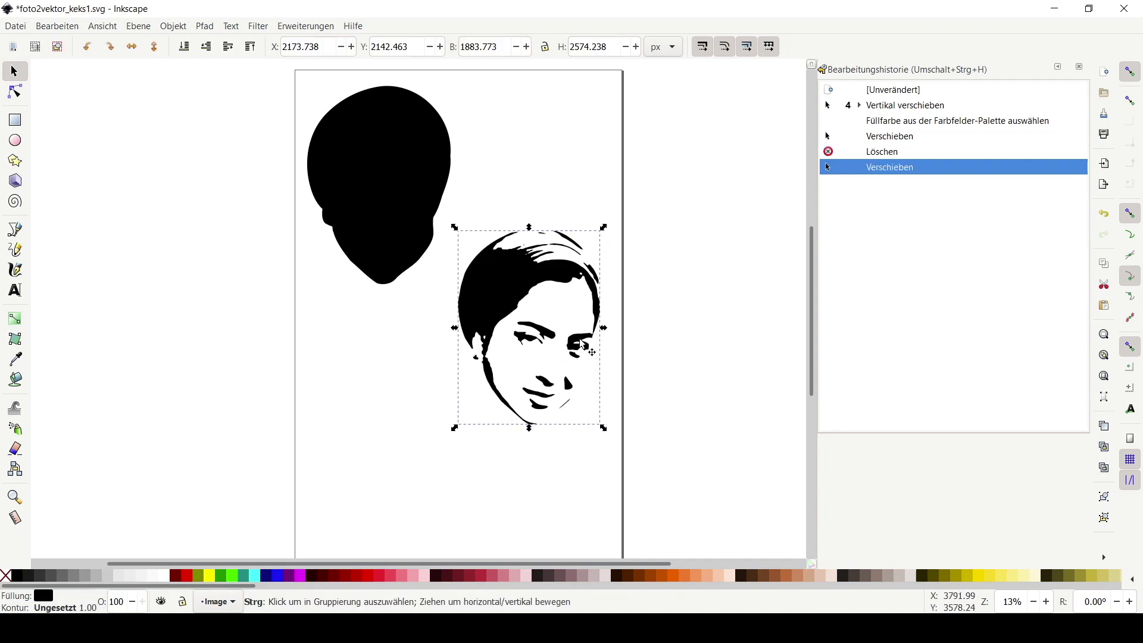
Break the black portrait into separate sub-paths with Path > Break Apart.
{"action": "scroll", "coordinate": [613, 383], "scroll_direction": "up", "scroll_amount": 2, "text": "ctrl"}
{"action": "scroll", "coordinate": [530, 265], "scroll_direction": "up", "scroll_amount": 2}
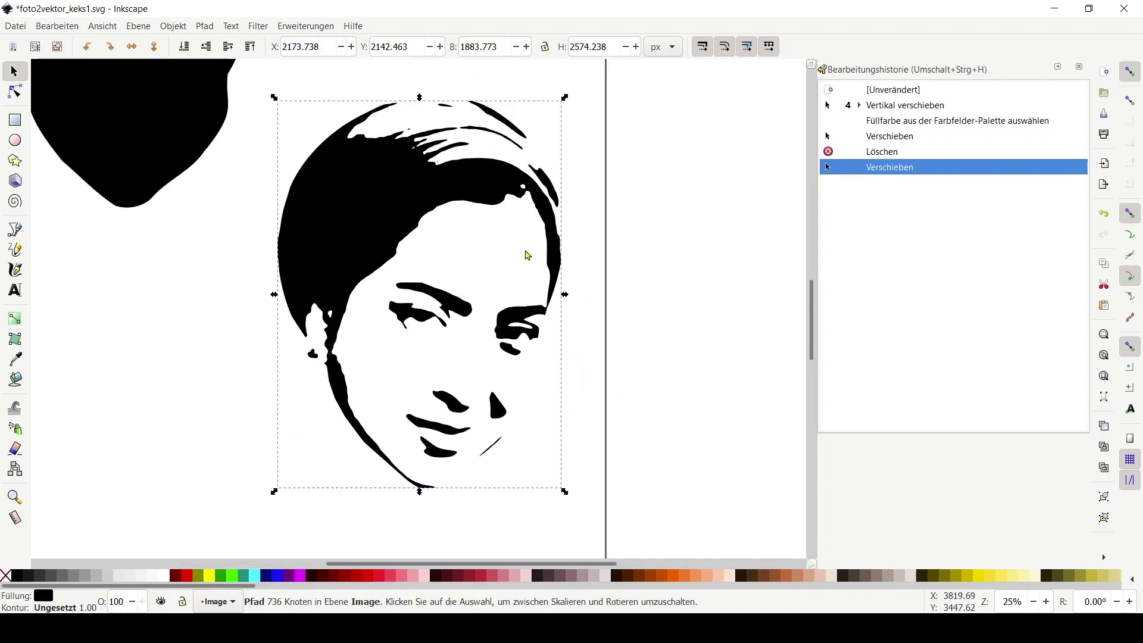
{"action": "left_click", "coordinate": [204, 27]}
{"action": "left_click", "coordinate": [263, 214]}
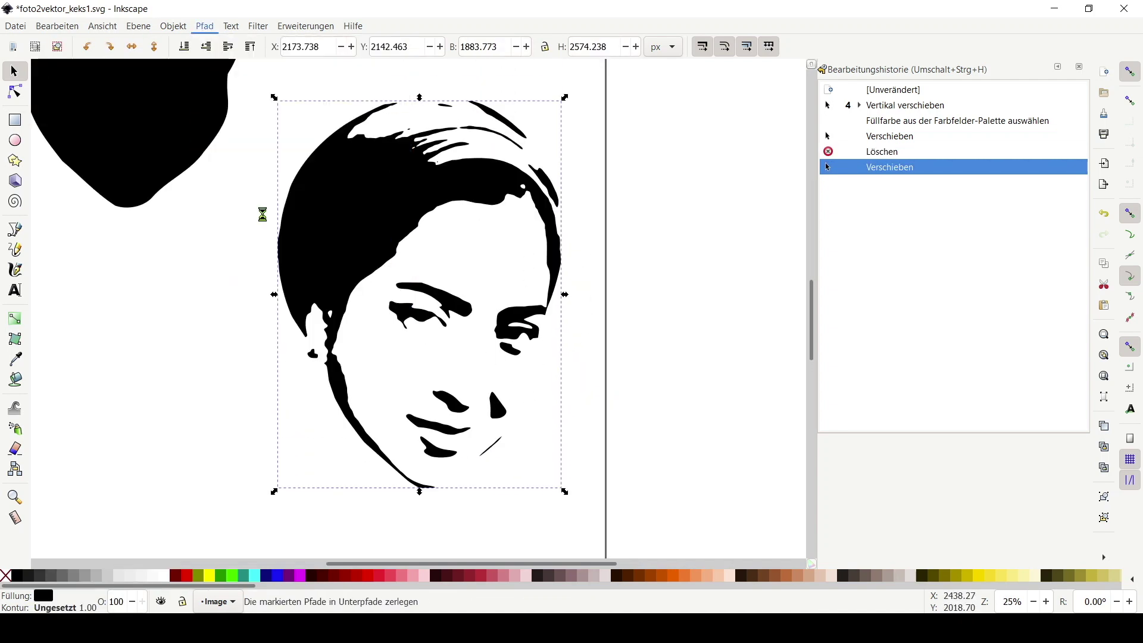
{"action": "left_click", "coordinate": [619, 353]}
{"action": "left_click", "coordinate": [524, 327]}
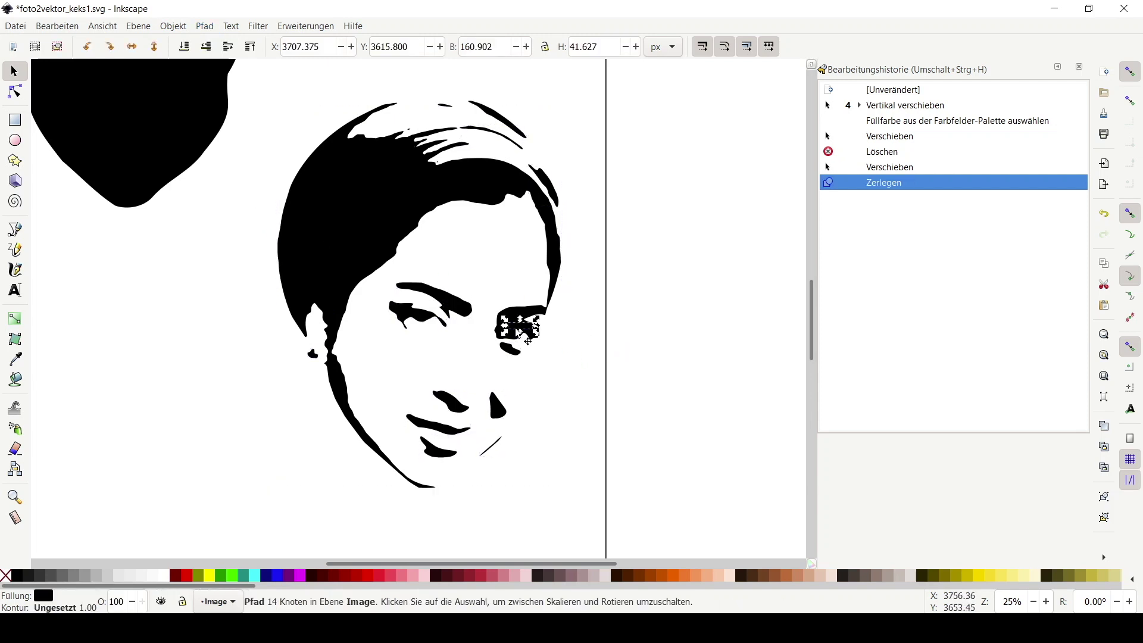
Enable split outline view across the face and begin a straight line over the eye.
{"action": "scroll", "coordinate": [554, 310], "scroll_direction": "down", "scroll_amount": 1, "text": "ctrl"}
{"action": "scroll", "coordinate": [557, 296], "scroll_direction": "up", "scroll_amount": 1, "text": "ctrl"}
{"action": "left_click", "coordinate": [98, 26]}
{"action": "left_click", "coordinate": [131, 121]}
{"action": "left_click_drag", "start_coordinate": [411, 314], "coordinate": [217, 306]}
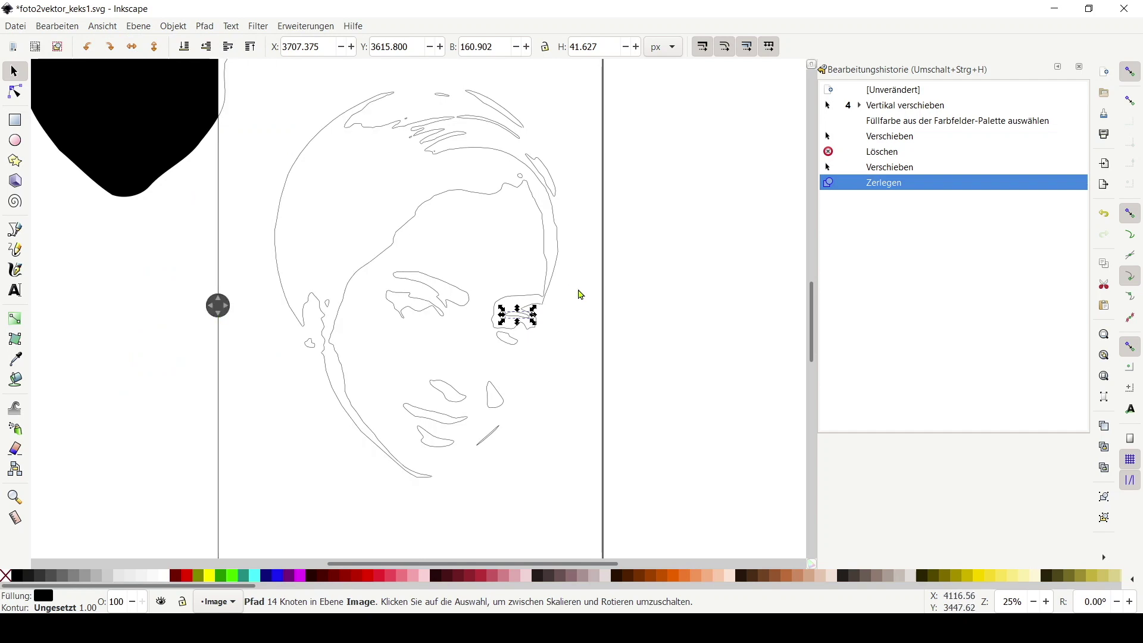
{"action": "scroll", "coordinate": [572, 298], "scroll_direction": "up", "scroll_amount": 3, "text": "ctrl"}
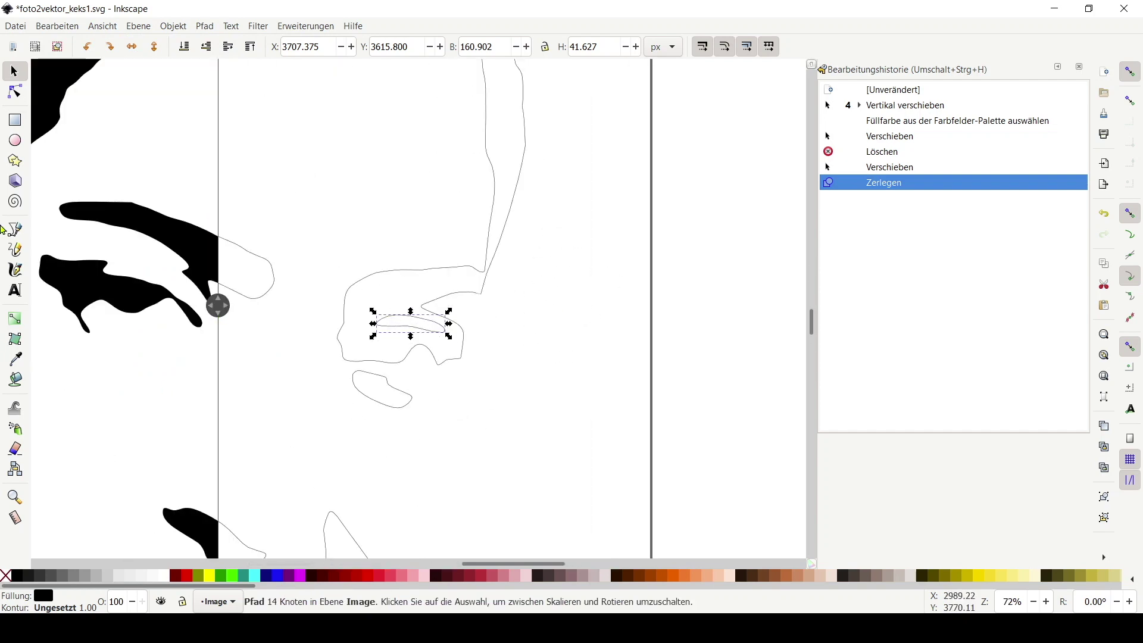
{"action": "left_click", "coordinate": [476, 260]}
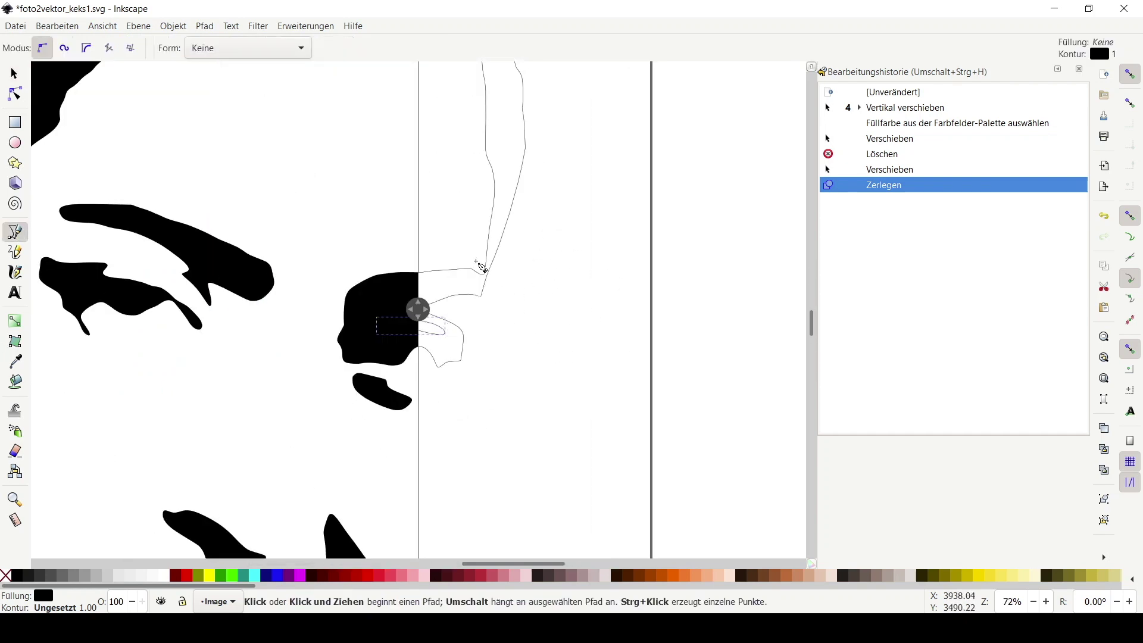
Finish the two-node cutting line across the eye and shift the outline divider left.
{"action": "double_click", "coordinate": [495, 292]}
{"action": "key", "text": "s"}
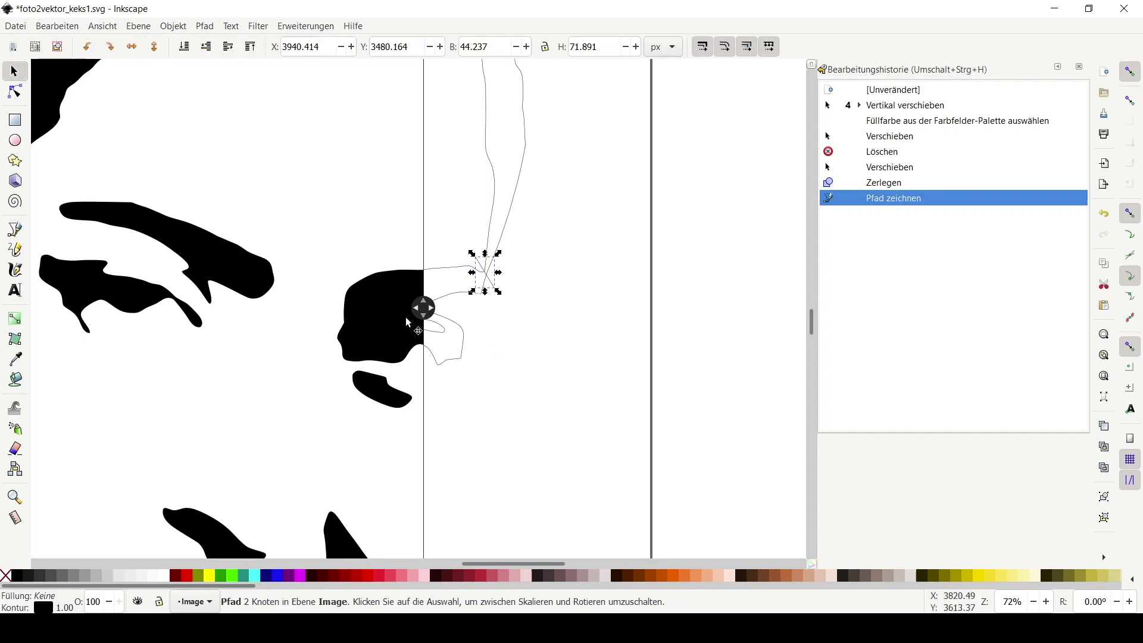
{"action": "left_click_drag", "start_coordinate": [407, 319], "coordinate": [220, 292]}
{"action": "scroll", "coordinate": [418, 298], "scroll_direction": "down", "scroll_amount": 1, "text": "ctrl"}
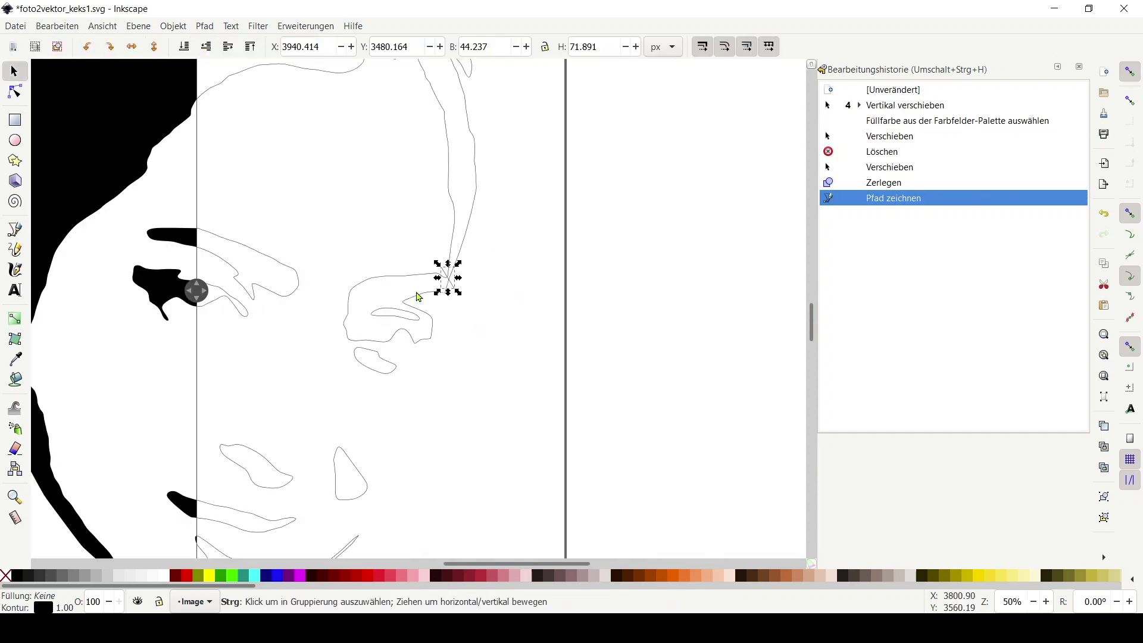
{"action": "scroll", "coordinate": [419, 296], "scroll_direction": "down", "scroll_amount": 1, "text": "ctrl"}
Cut the hair shape along the line with Path > Cut Path.
{"action": "left_click", "coordinate": [397, 100], "text": "shift"}
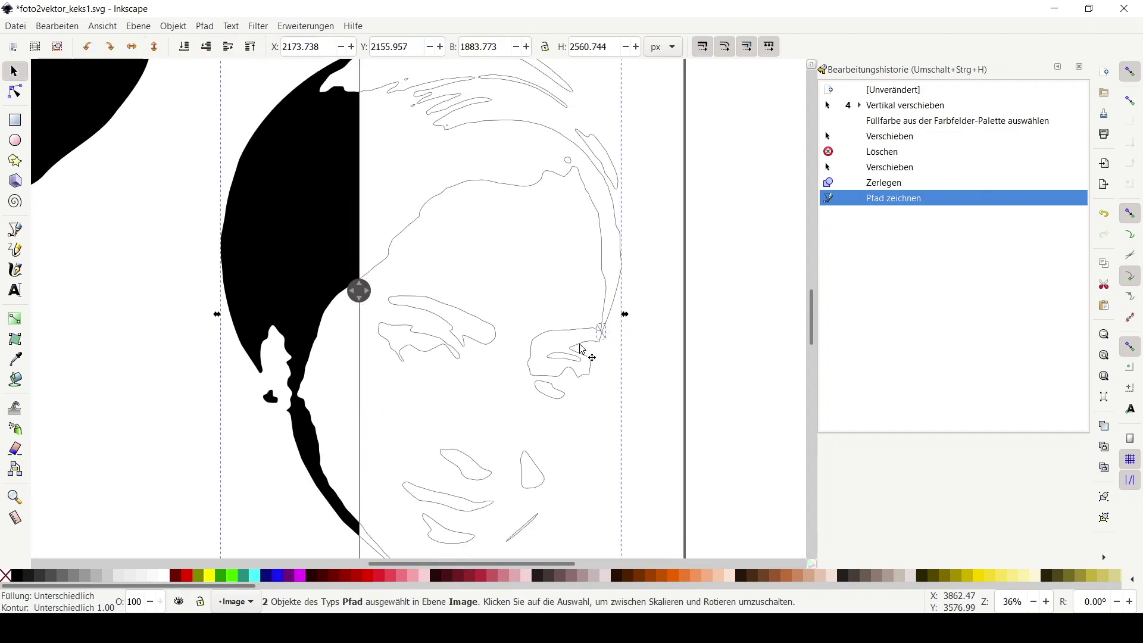
{"action": "left_click", "coordinate": [203, 27]}
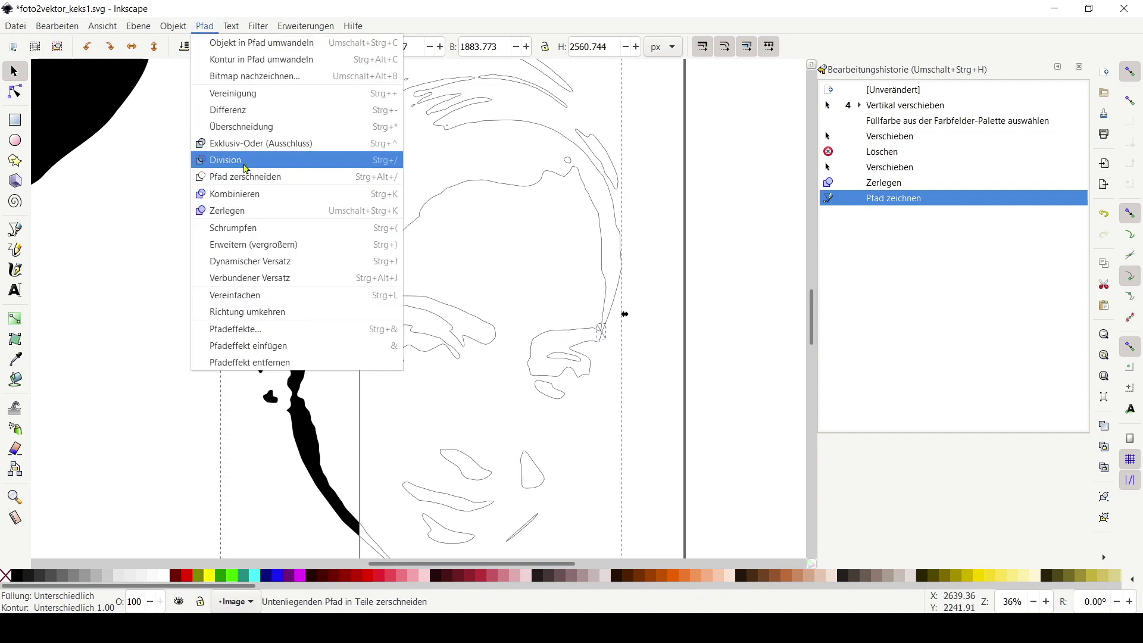
{"action": "left_click", "coordinate": [292, 181]}
{"action": "left_click", "coordinate": [640, 378]}
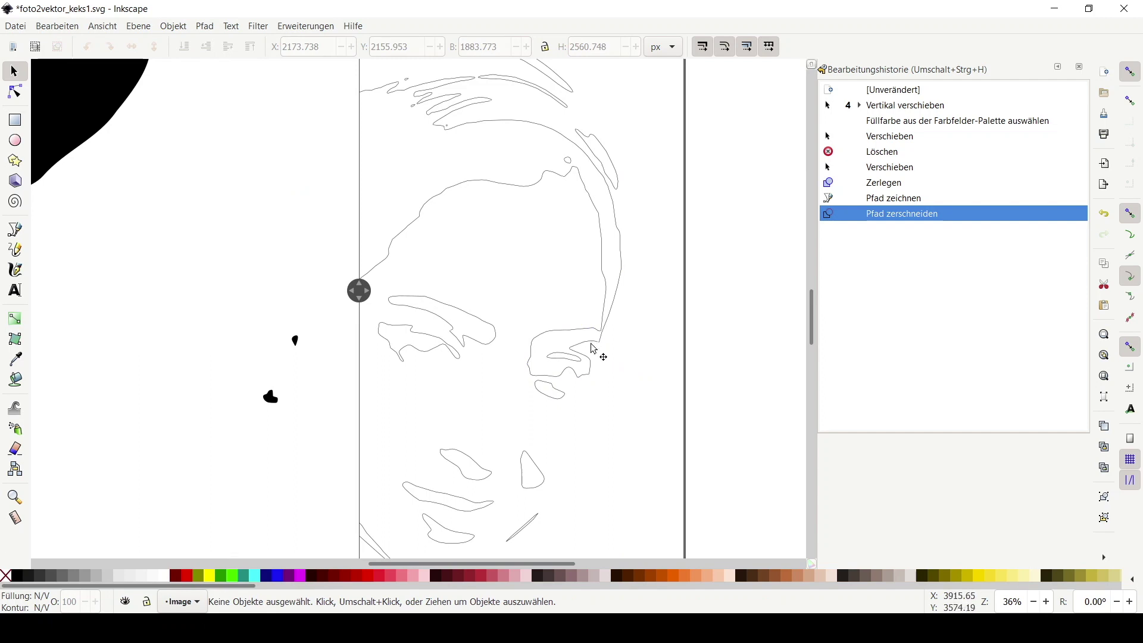
{"action": "left_click", "coordinate": [560, 359]}
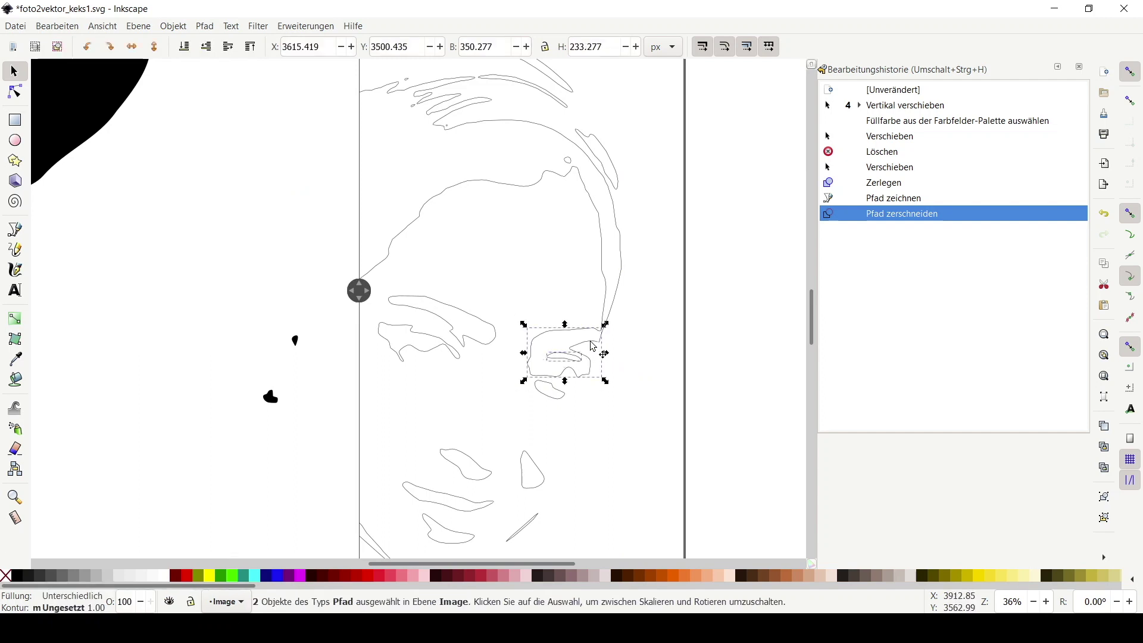
Nudge the cut pieces 20 px left and join the lower piece's two open end nodes.
{"action": "key", "text": "shift+Left"}
{"action": "scroll", "coordinate": [612, 346], "scroll_direction": "up", "scroll_amount": 4, "text": "ctrl"}
{"action": "left_click", "coordinate": [646, 390]}
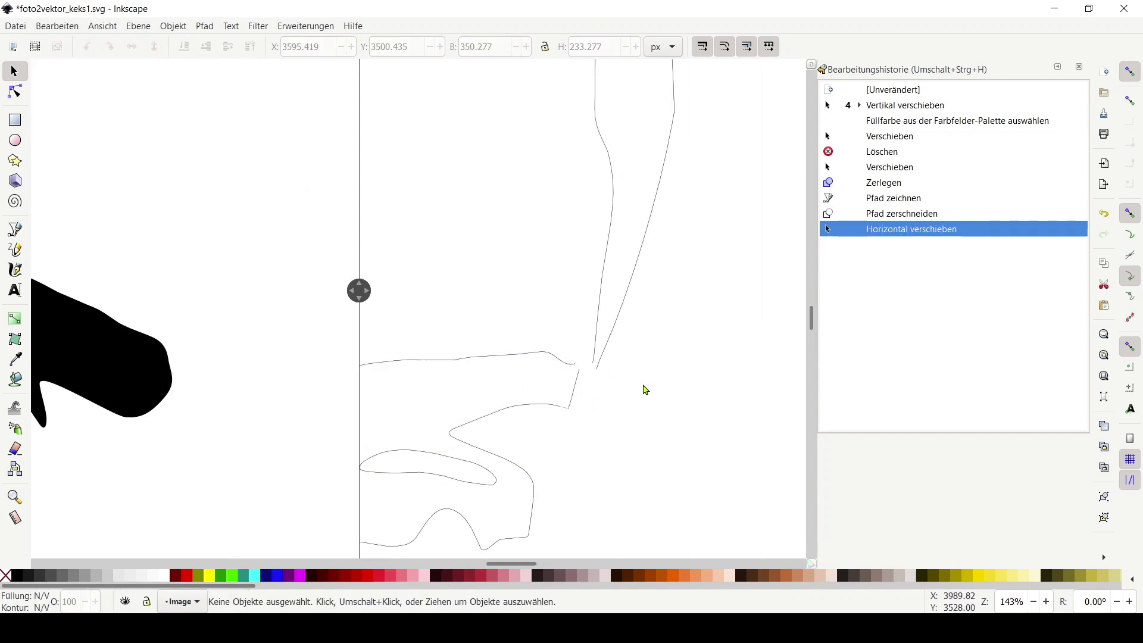
{"action": "left_click", "coordinate": [15, 91]}
{"action": "left_click", "coordinate": [576, 366]}
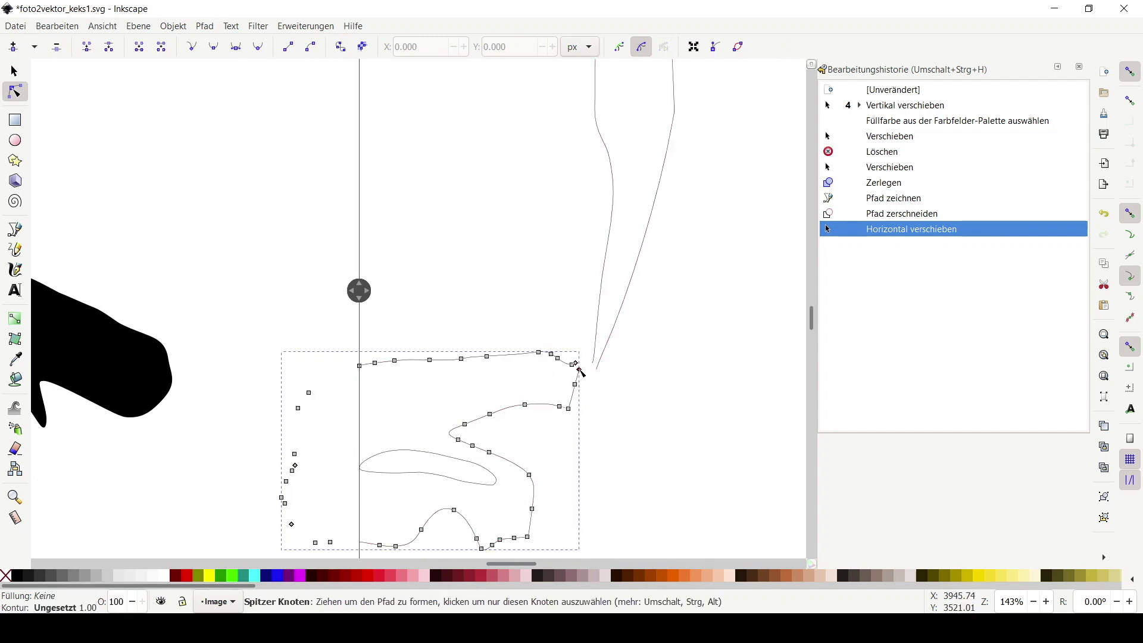
{"action": "scroll", "coordinate": [604, 388], "scroll_direction": "up", "scroll_amount": 2, "text": "ctrl"}
{"action": "left_click", "coordinate": [545, 356]}
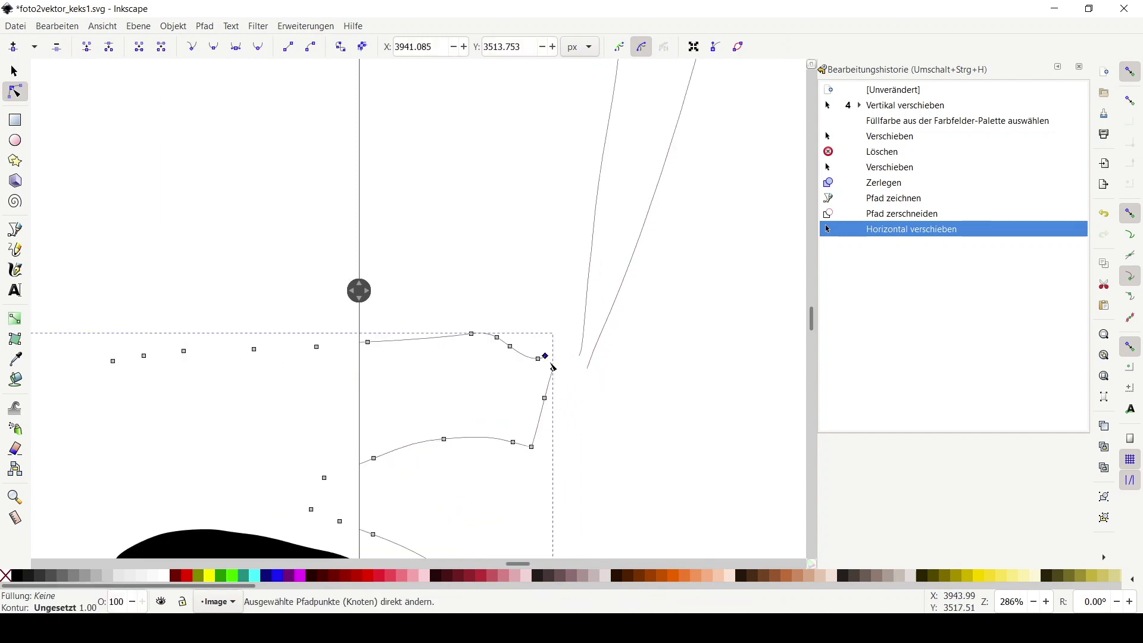
{"action": "key", "text": "Escape"}
{"action": "key", "text": "Escape"}
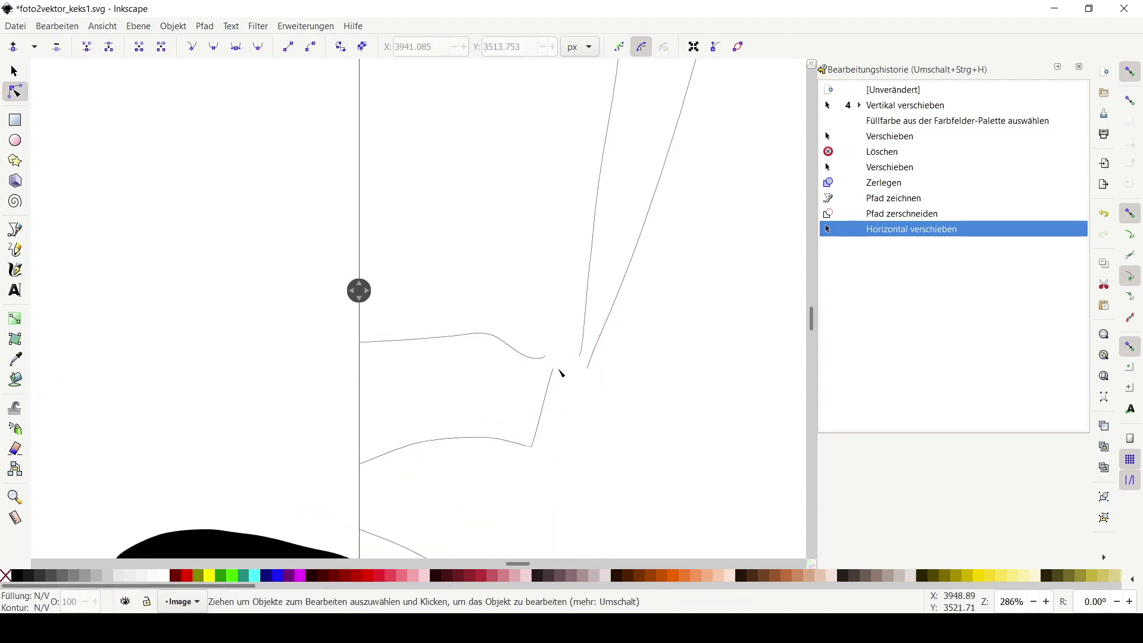
{"action": "left_click", "coordinate": [551, 370]}
{"action": "left_click", "coordinate": [545, 356], "text": "shift"}
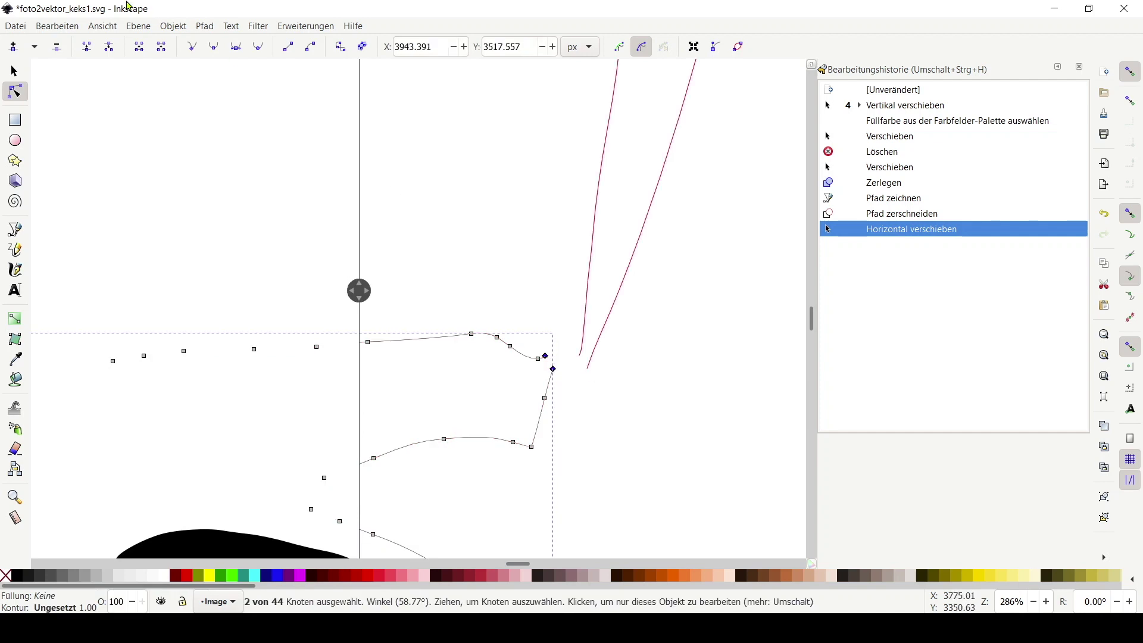
{"action": "left_click", "coordinate": [145, 53]}
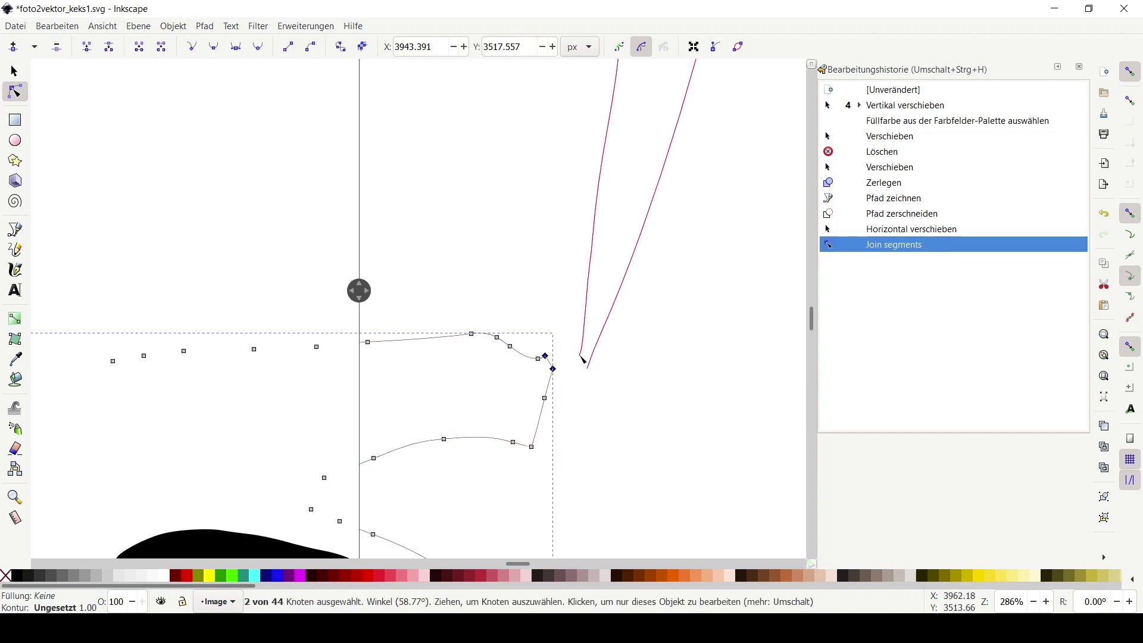
Join the other cut path's end nodes and reshape the curve near the joined ends.
{"action": "left_click", "coordinate": [581, 357]}
{"action": "left_click", "coordinate": [588, 369], "text": "shift"}
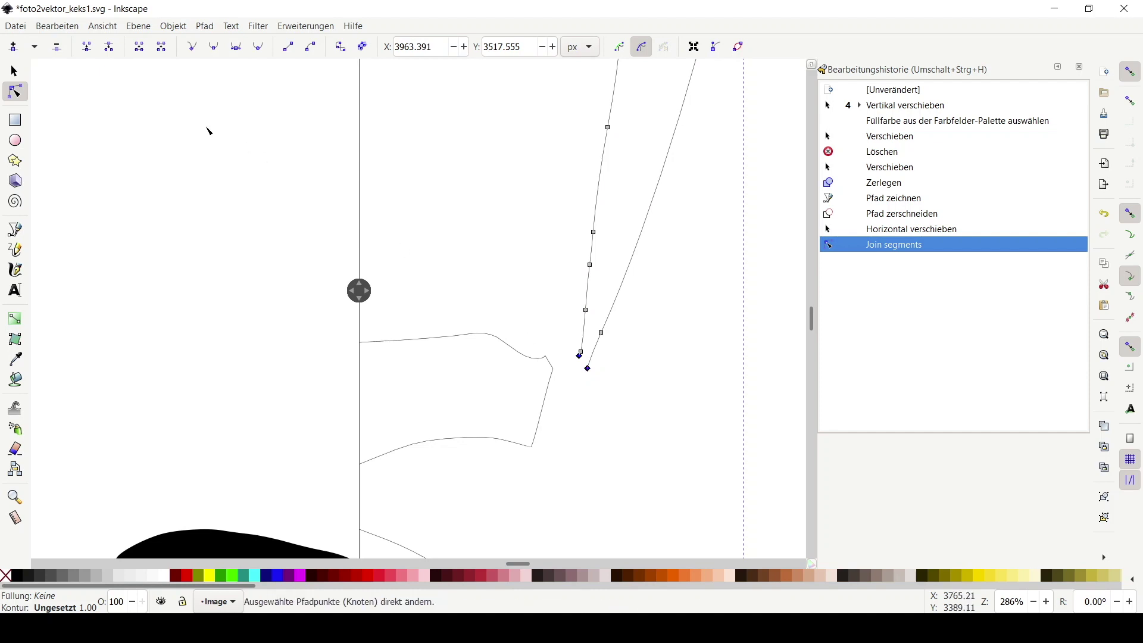
{"action": "left_click", "coordinate": [131, 54]}
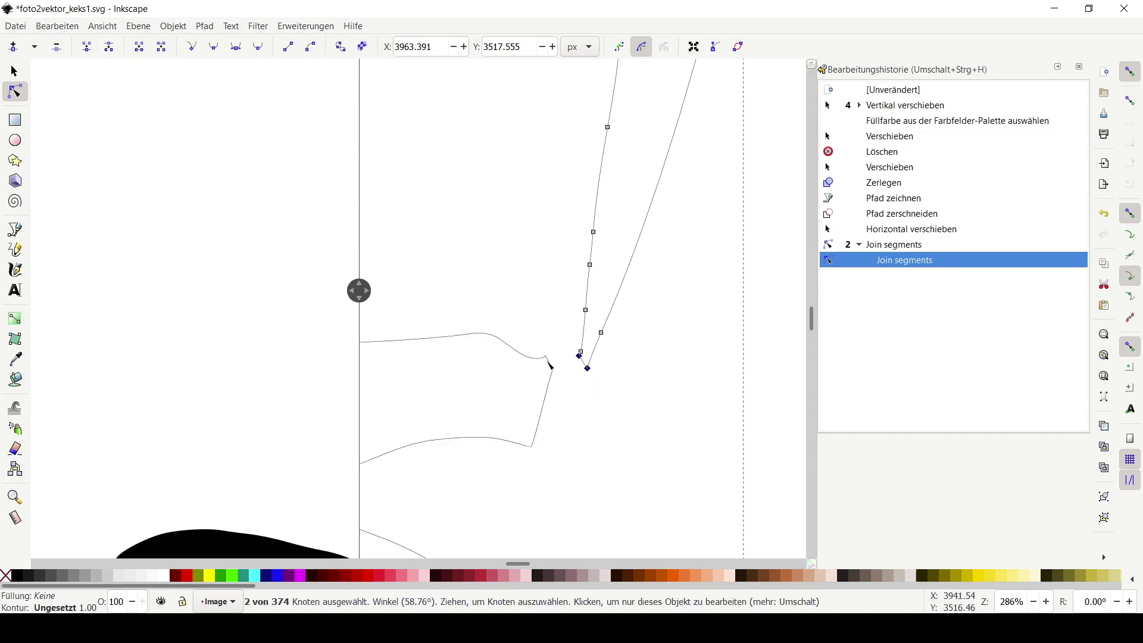
{"action": "left_click", "coordinate": [551, 367]}
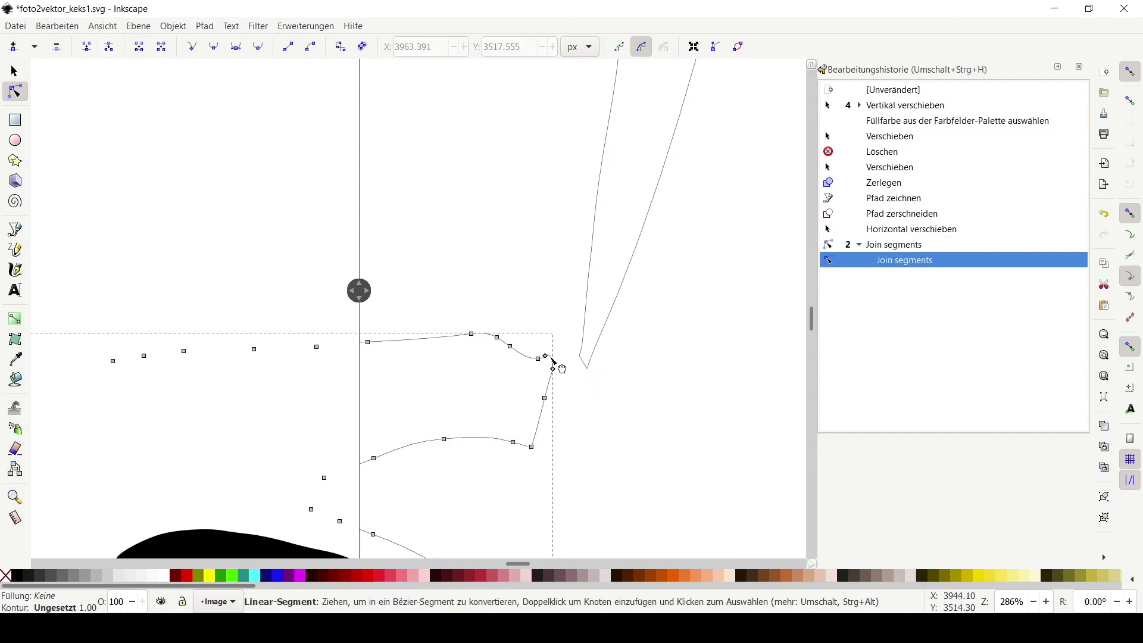
{"action": "left_click_drag", "start_coordinate": [553, 364], "coordinate": [579, 409]}
{"action": "left_click", "coordinate": [586, 368]}
Select the inner and outer eye paths and nudge them 20 px right.
{"action": "scroll", "coordinate": [582, 373], "scroll_direction": "down", "scroll_amount": 3, "text": "ctrl"}
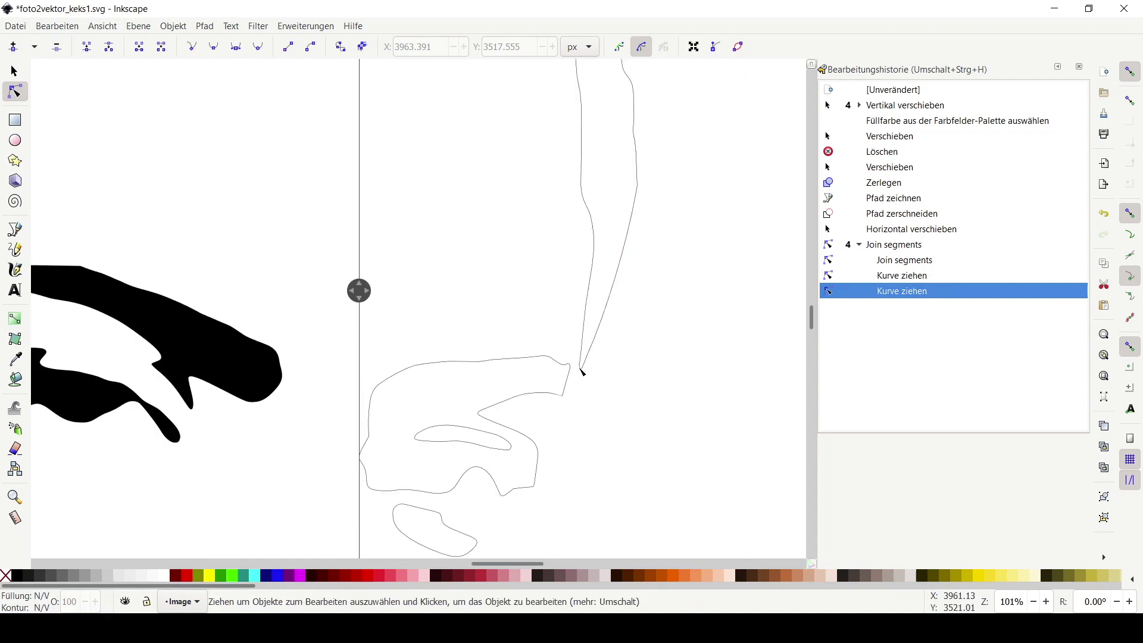
{"action": "scroll", "coordinate": [583, 373], "scroll_direction": "down", "scroll_amount": 1, "text": "ctrl"}
{"action": "left_click", "coordinate": [14, 71]}
{"action": "left_click", "coordinate": [498, 421]}
{"action": "left_click", "coordinate": [566, 453]}
{"action": "left_click", "coordinate": [531, 433], "text": "shift"}
{"action": "key", "text": "shift+Right"}
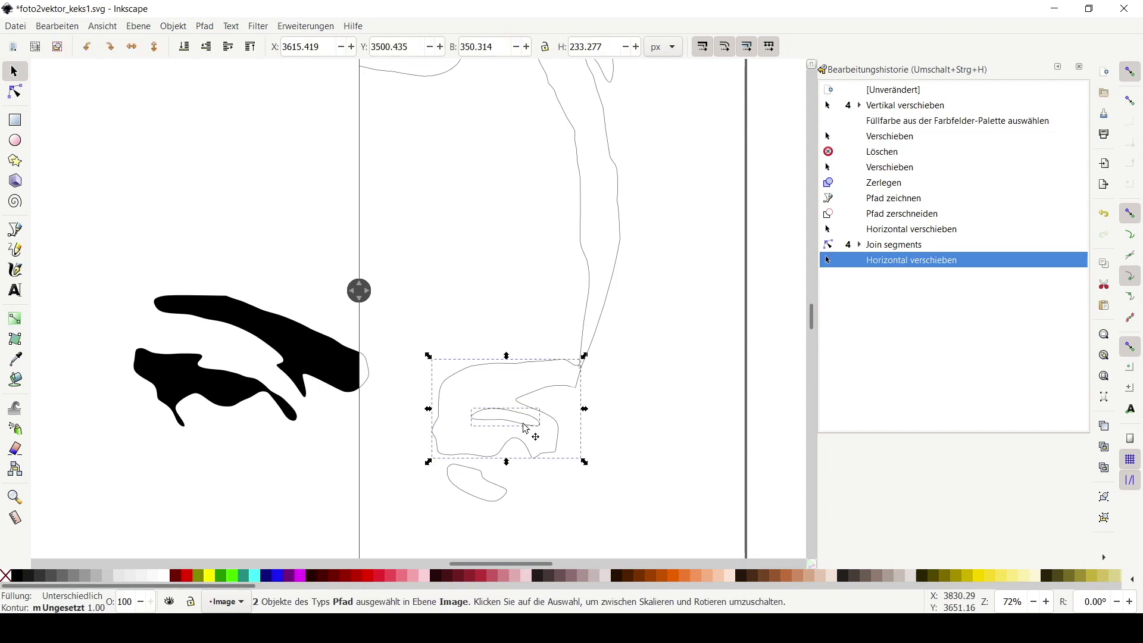
Combine the two eye paths into one with Path > Combine.
{"action": "key", "text": "Left"}
{"action": "key", "text": "Left"}
{"action": "key", "text": "Left"}
{"action": "scroll", "coordinate": [565, 476], "scroll_direction": "down", "scroll_amount": 1, "text": "ctrl"}
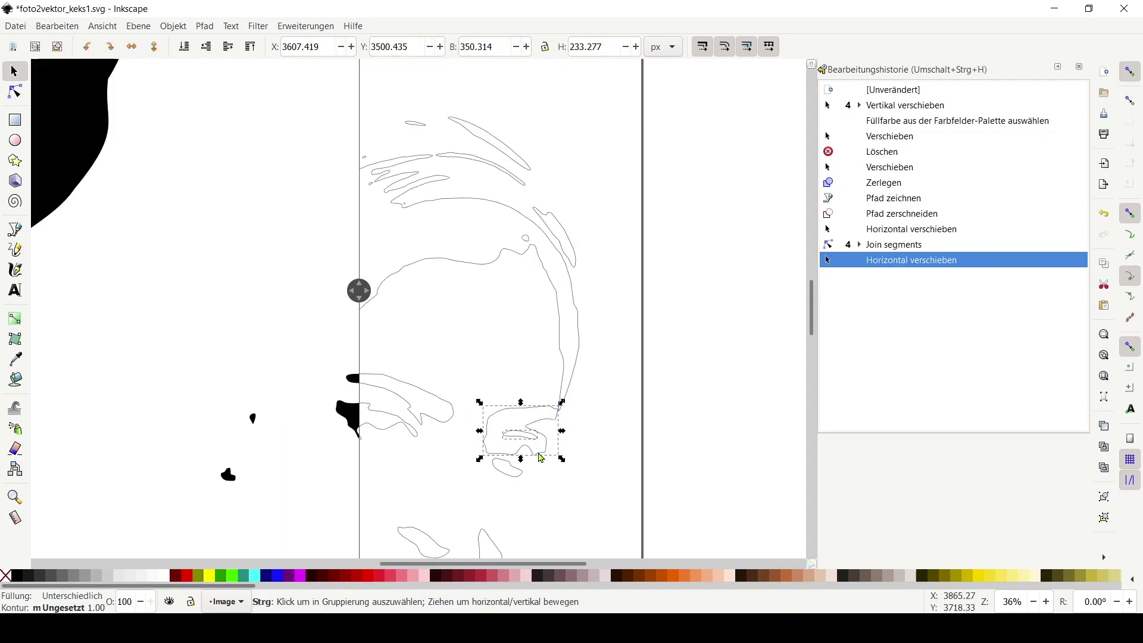
{"action": "scroll", "coordinate": [632, 357], "scroll_direction": "down", "scroll_amount": 1, "text": "ctrl"}
{"action": "scroll", "coordinate": [610, 334], "scroll_direction": "down", "scroll_amount": 1, "text": "ctrl"}
{"action": "left_click_drag", "start_coordinate": [479, 290], "coordinate": [364, 294]}
{"action": "left_click", "coordinate": [205, 26]}
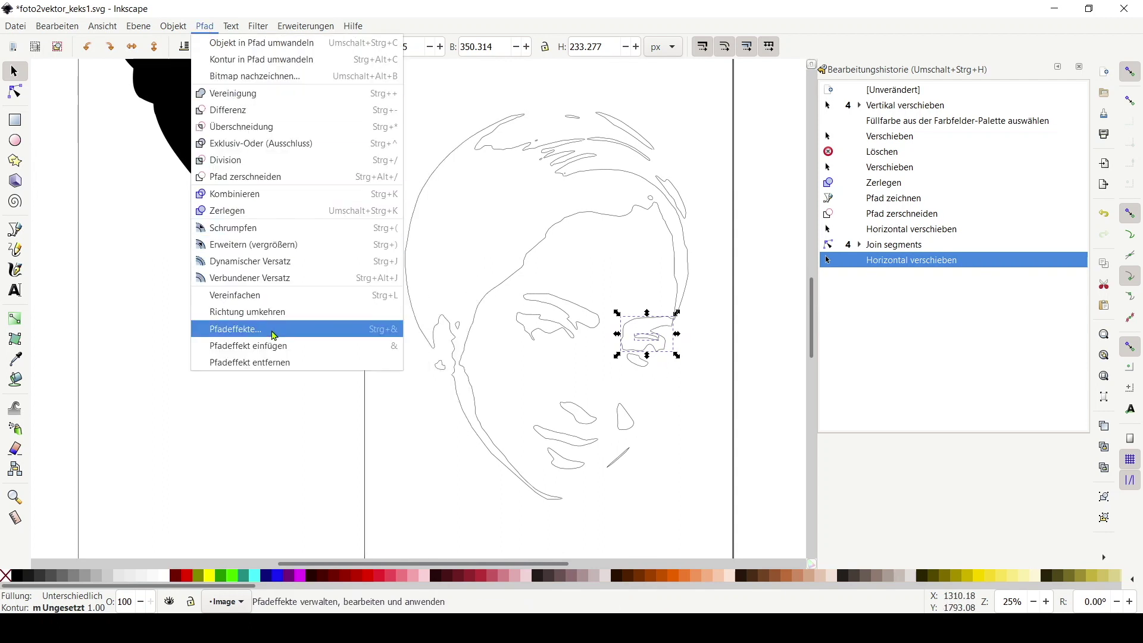
{"action": "left_click", "coordinate": [260, 200]}
{"action": "left_click_drag", "start_coordinate": [363, 293], "coordinate": [364, 308]}
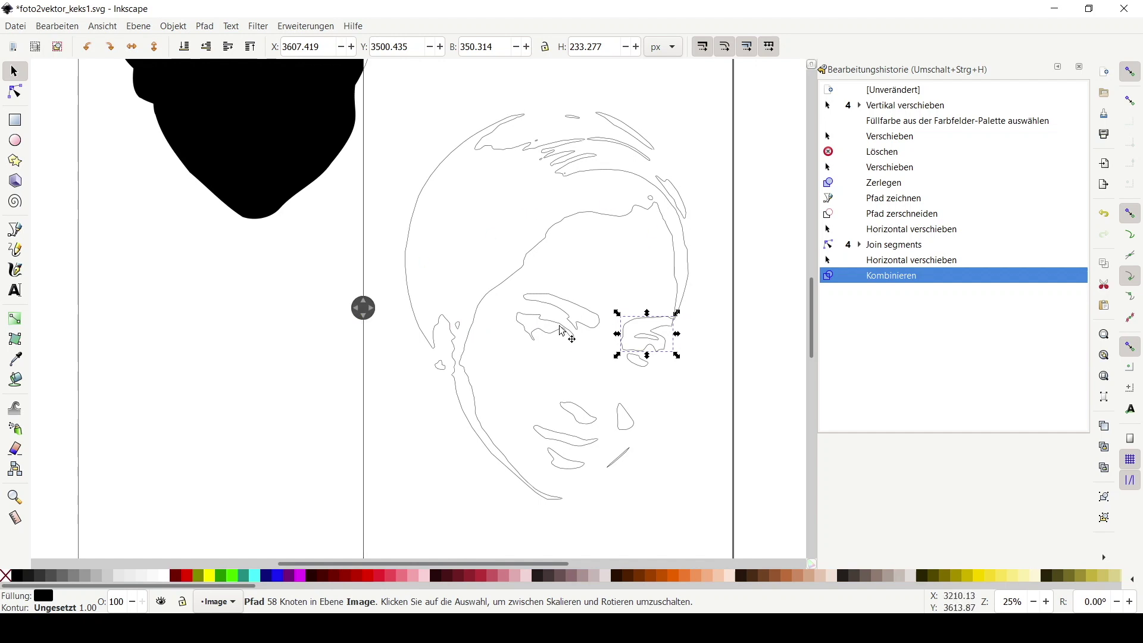
Fill the whole face line drawing with black.
{"action": "left_click", "coordinate": [570, 218]}
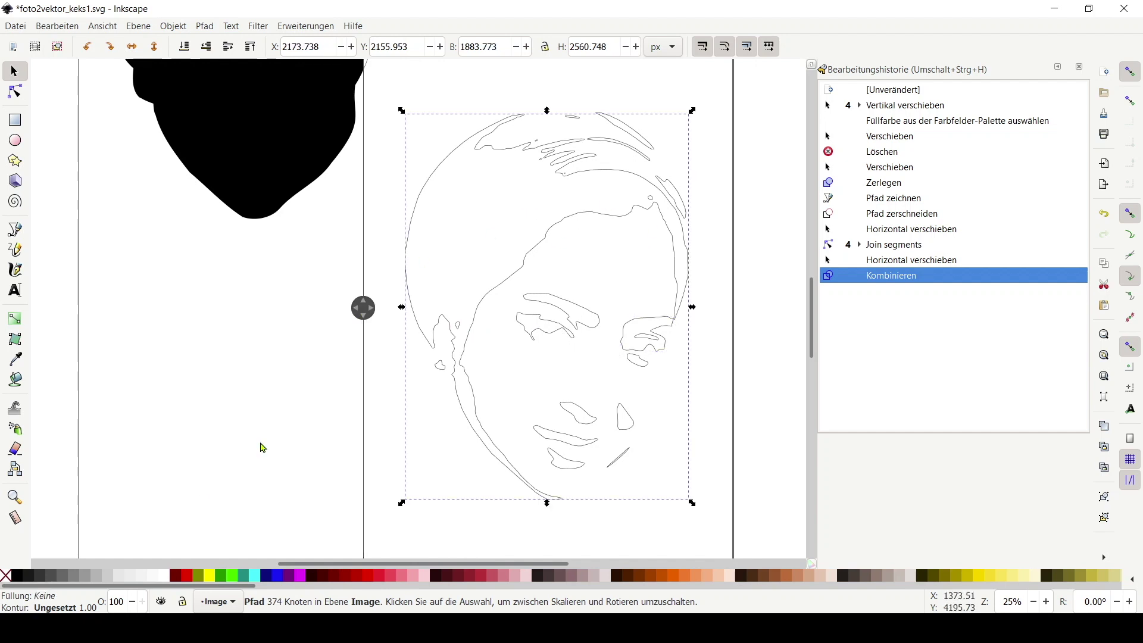
{"action": "left_click", "coordinate": [17, 576]}
{"action": "mouse_move", "coordinate": [364, 308]}
{"action": "left_mouse_down"}
{"action": "mouse_move", "coordinate": [621, 299]}
{"action": "mouse_move", "coordinate": [694, 314]}
{"action": "mouse_move", "coordinate": [528, 395]}
{"action": "mouse_move", "coordinate": [546, 401]}
{"action": "mouse_move", "coordinate": [338, 404]}
{"action": "left_mouse_up"}
Box-select the eye, nose and mouth pieces and shift them down.
{"action": "scroll", "coordinate": [576, 341], "scroll_direction": "down", "scroll_amount": 1, "text": "ctrl"}
{"action": "left_click_drag", "start_coordinate": [533, 309], "coordinate": [645, 436]}
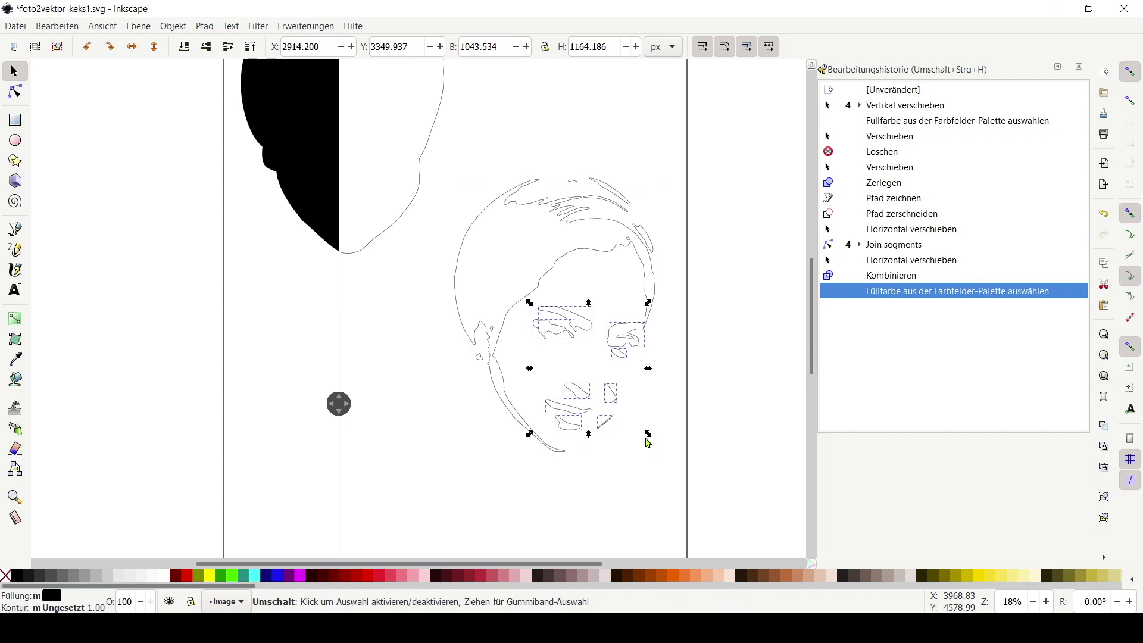
{"action": "scroll", "coordinate": [646, 429], "scroll_direction": "down", "scroll_amount": 1, "text": "ctrl"}
{"action": "key", "text": "shift+Down"}
{"action": "key", "text": "shift+Down"}
{"action": "key", "text": "shift+Down"}
{"action": "key", "text": "shift+Down"}
{"action": "key", "text": "shift+Down"}
{"action": "key", "text": "shift+Down"}
{"action": "key", "text": "shift+Down"}
{"action": "key", "text": "shift+Down"}
{"action": "key", "text": "shift+Down"}
{"action": "key", "text": "shift+Down"}
{"action": "key", "text": "shift+Down"}
{"action": "key", "text": "shift+Down"}
{"action": "key", "text": "shift+Down"}
{"action": "key", "text": "shift+Down"}
{"action": "key", "text": "shift+Down"}
{"action": "key", "text": "shift+Down"}
{"action": "key", "text": "shift+Down"}
{"action": "key", "text": "shift+Down"}
{"action": "key", "text": "shift+Down"}
{"action": "key", "text": "shift+Down"}
{"action": "key", "text": "shift+Down"}
Group the eye, nose and mouth paths and move the group aside.
{"action": "right_click", "coordinate": [634, 418]}
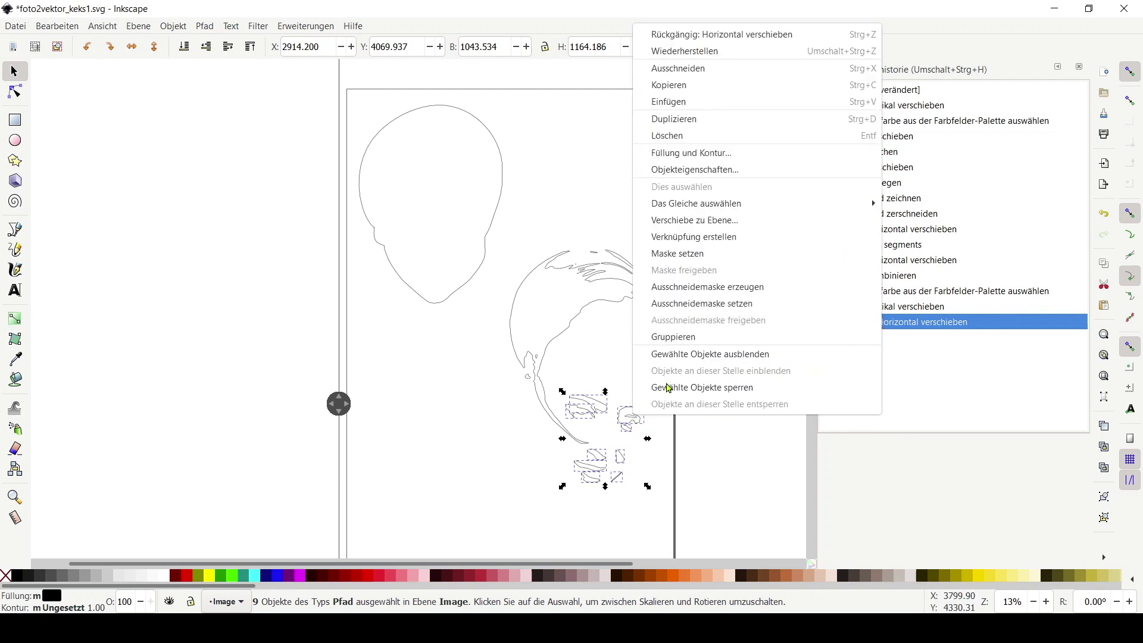
{"action": "left_click", "coordinate": [682, 333]}
{"action": "left_click", "coordinate": [632, 298]}
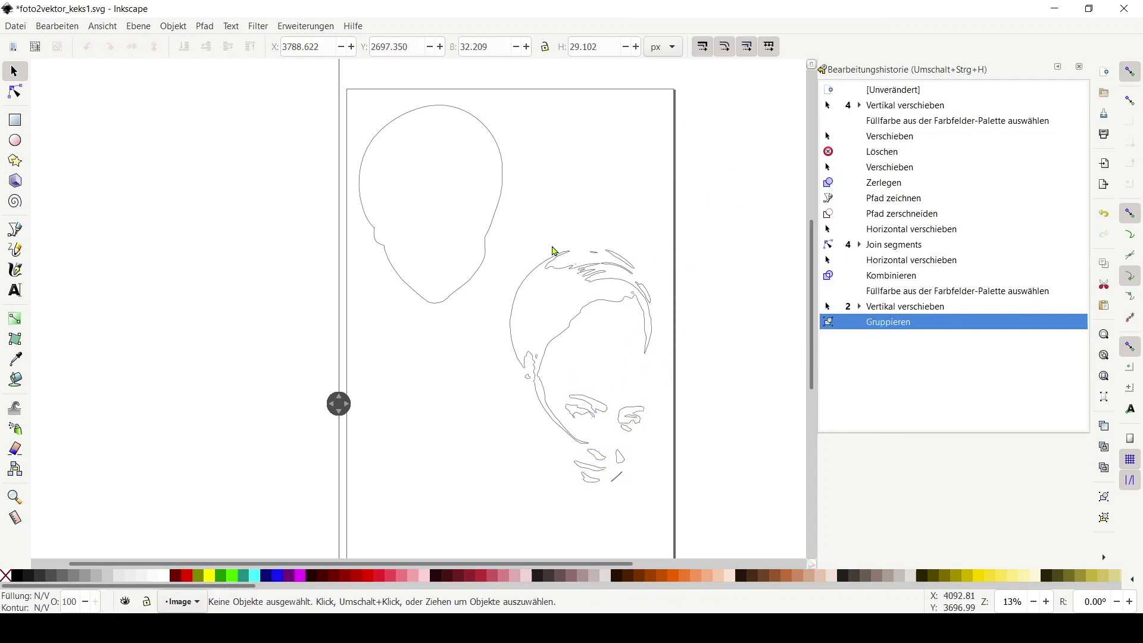
{"action": "left_click", "coordinate": [601, 415]}
{"action": "left_click_drag", "start_coordinate": [600, 415], "coordinate": [430, 405]}
Group the 11 hair pieces with Ctrl+G and arrange both groups apart.
{"action": "mouse_move", "coordinate": [513, 216]}
{"action": "left_mouse_down"}
{"action": "mouse_move", "coordinate": [728, 485]}
{"action": "mouse_move", "coordinate": [493, 230]}
{"action": "left_mouse_up"}
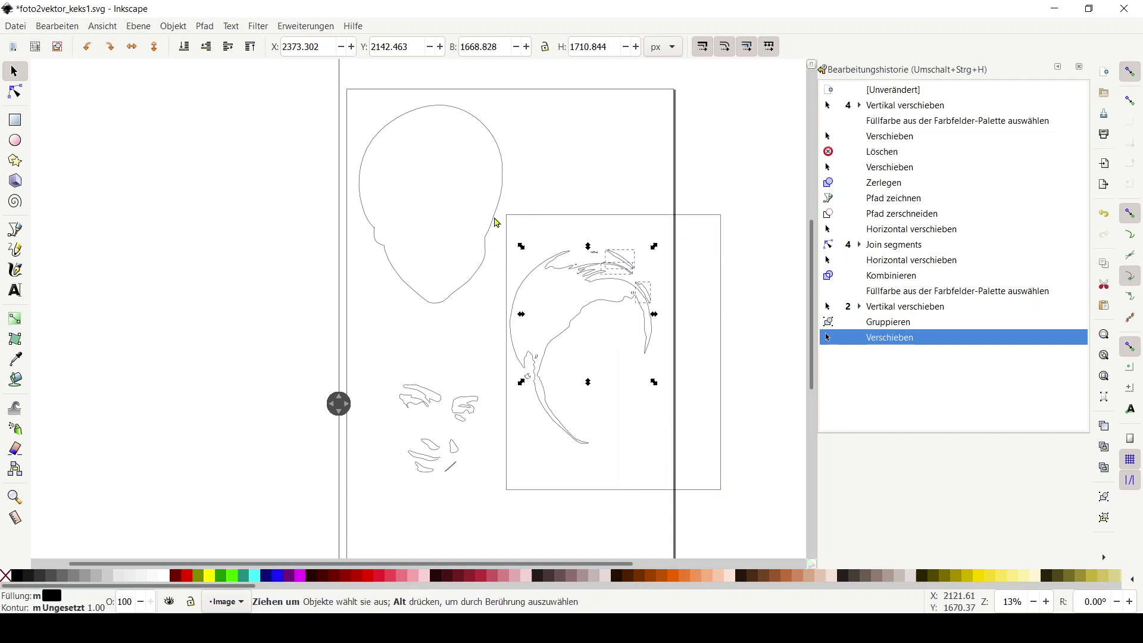
{"action": "key", "text": "ctrl+g"}
{"action": "left_click_drag", "start_coordinate": [605, 280], "coordinate": [612, 147]}
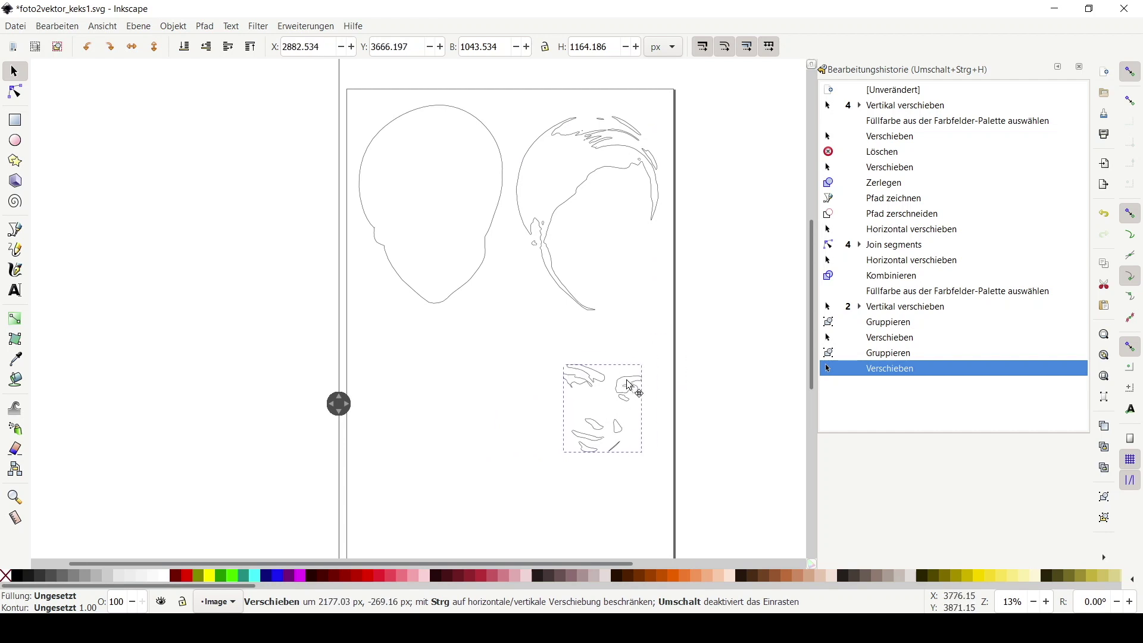
{"action": "left_click_drag", "start_coordinate": [534, 390], "coordinate": [663, 365]}
{"action": "left_click", "coordinate": [619, 172]}
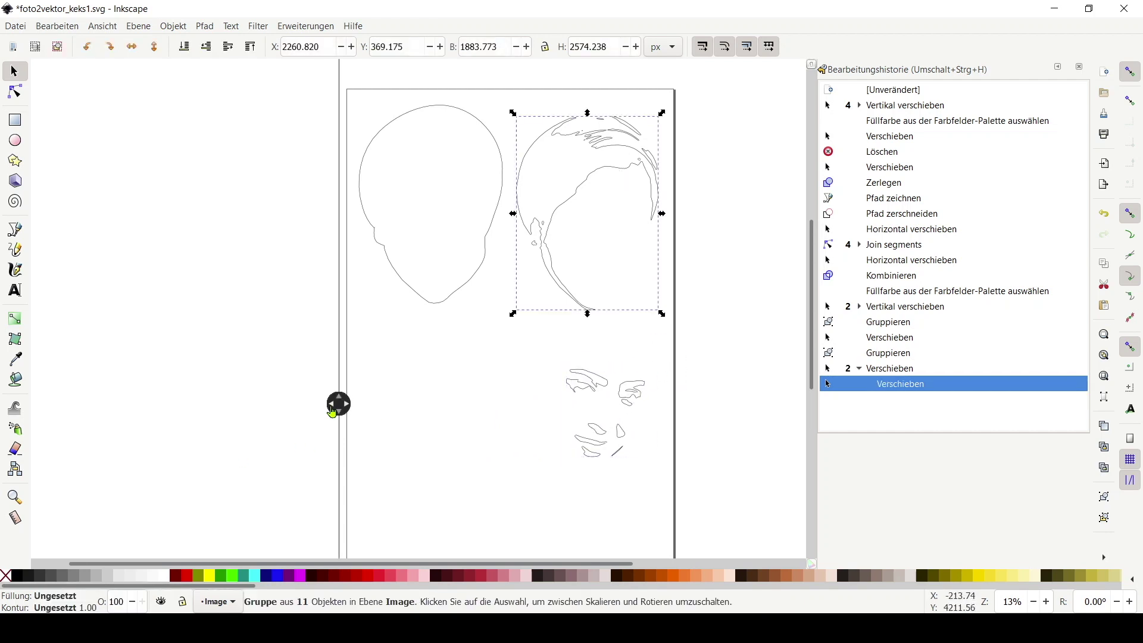
{"action": "left_click_drag", "start_coordinate": [332, 411], "coordinate": [689, 436]}
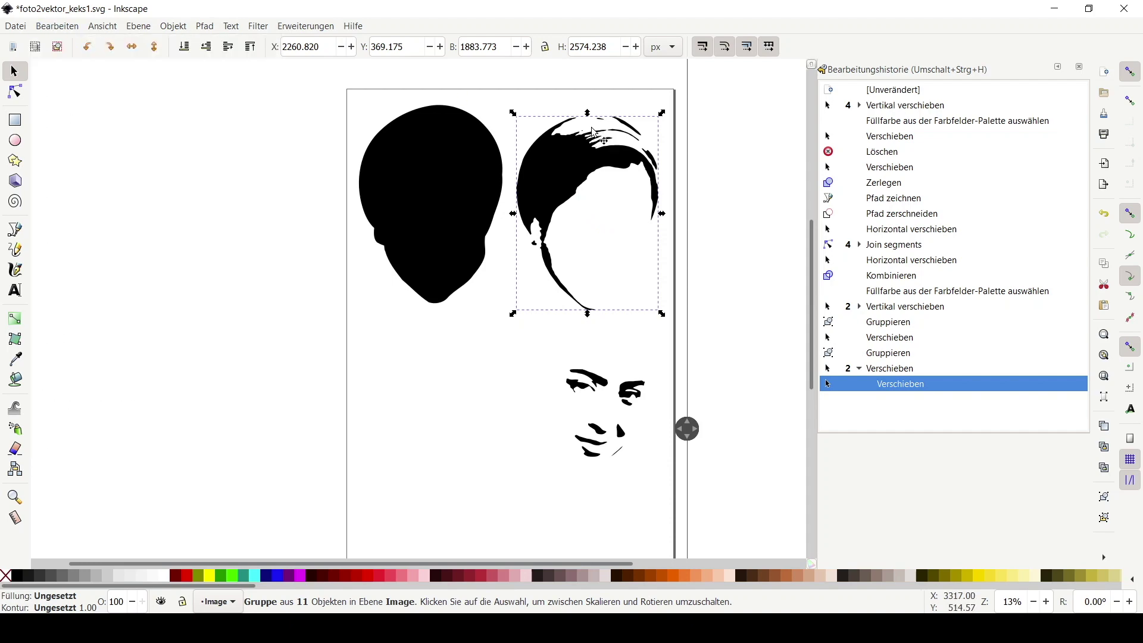
Duplicate the hair group and drag the copy below the original.
{"action": "right_click", "coordinate": [573, 152]}
{"action": "left_click", "coordinate": [626, 265]}
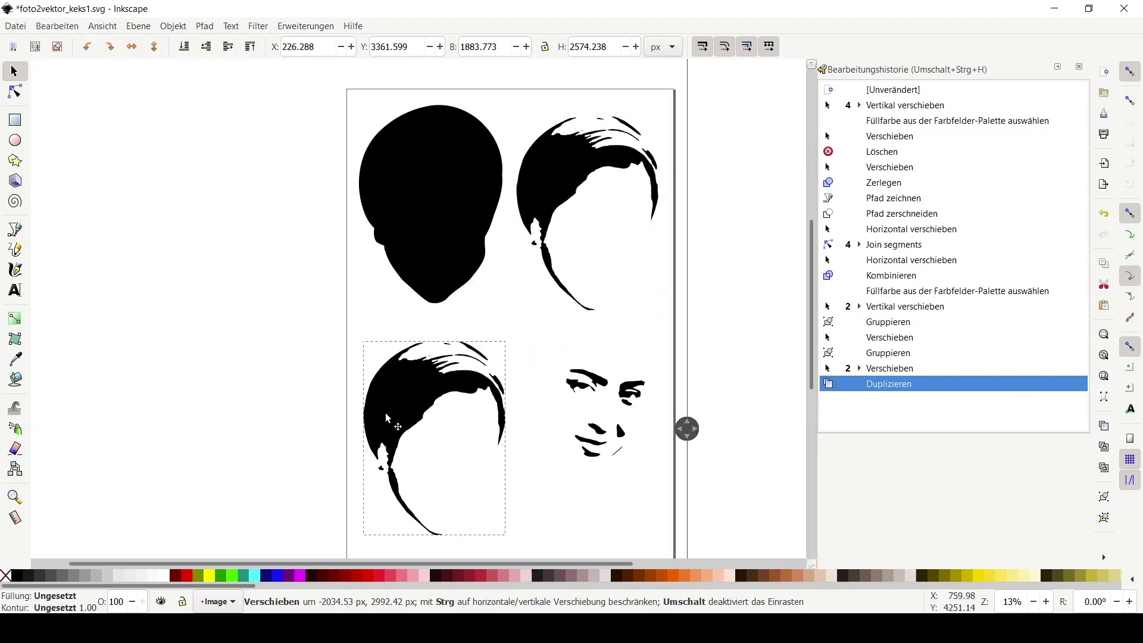
{"action": "left_click_drag", "start_coordinate": [558, 198], "coordinate": [420, 425]}
{"action": "scroll", "coordinate": [420, 424], "scroll_direction": "down", "scroll_amount": 1, "text": "ctrl"}
{"action": "scroll", "coordinate": [505, 477], "scroll_direction": "up", "scroll_amount": 2, "text": "ctrl"}
{"action": "scroll", "coordinate": [490, 433], "scroll_direction": "down", "scroll_amount": 1}
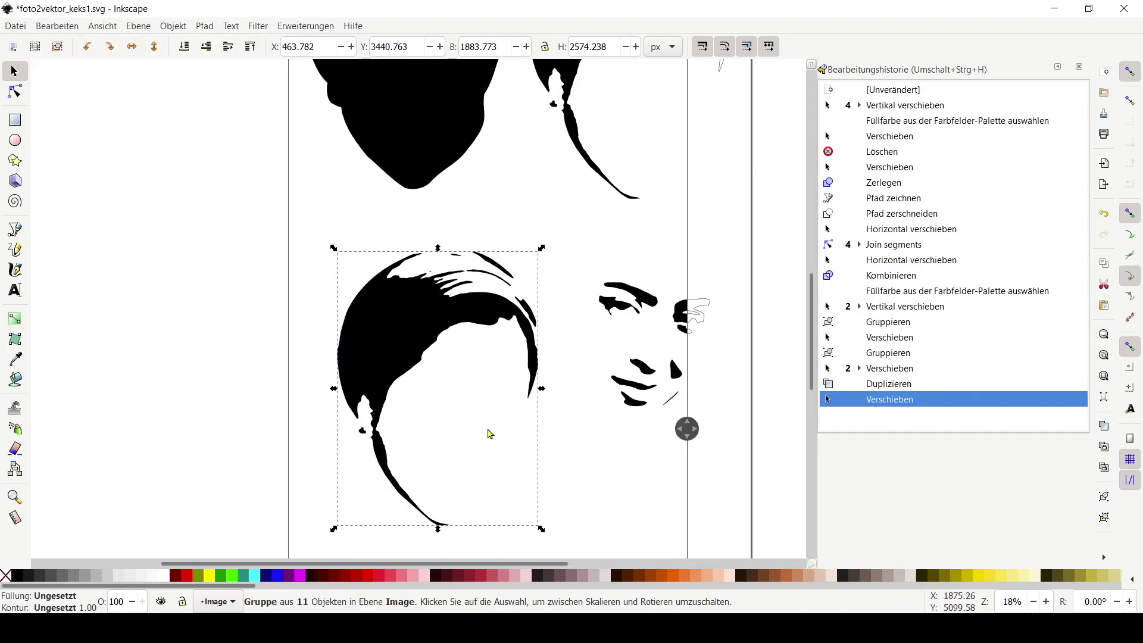
Switch to split outline view and ungroup the hair copy into separate paths.
{"action": "left_click", "coordinate": [102, 26]}
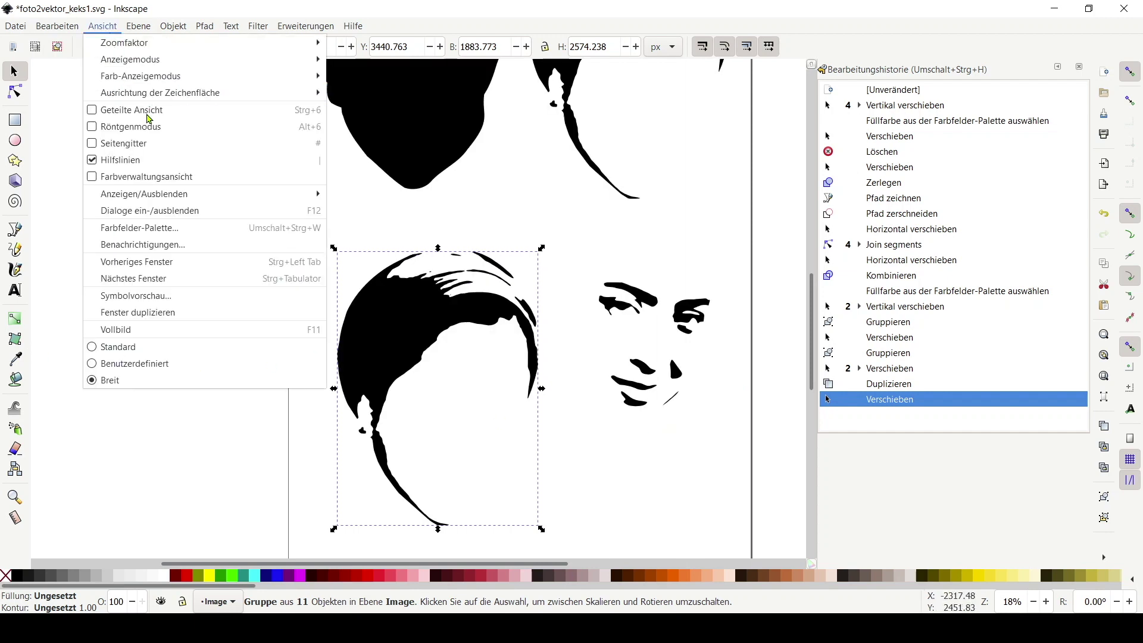
{"action": "left_click", "coordinate": [147, 112]}
{"action": "mouse_move", "coordinate": [418, 309]}
{"action": "left_mouse_down"}
{"action": "mouse_move", "coordinate": [298, 317]}
{"action": "mouse_move", "coordinate": [500, 321]}
{"action": "mouse_move", "coordinate": [448, 325]}
{"action": "left_mouse_up"}
{"action": "left_click", "coordinate": [204, 27]}
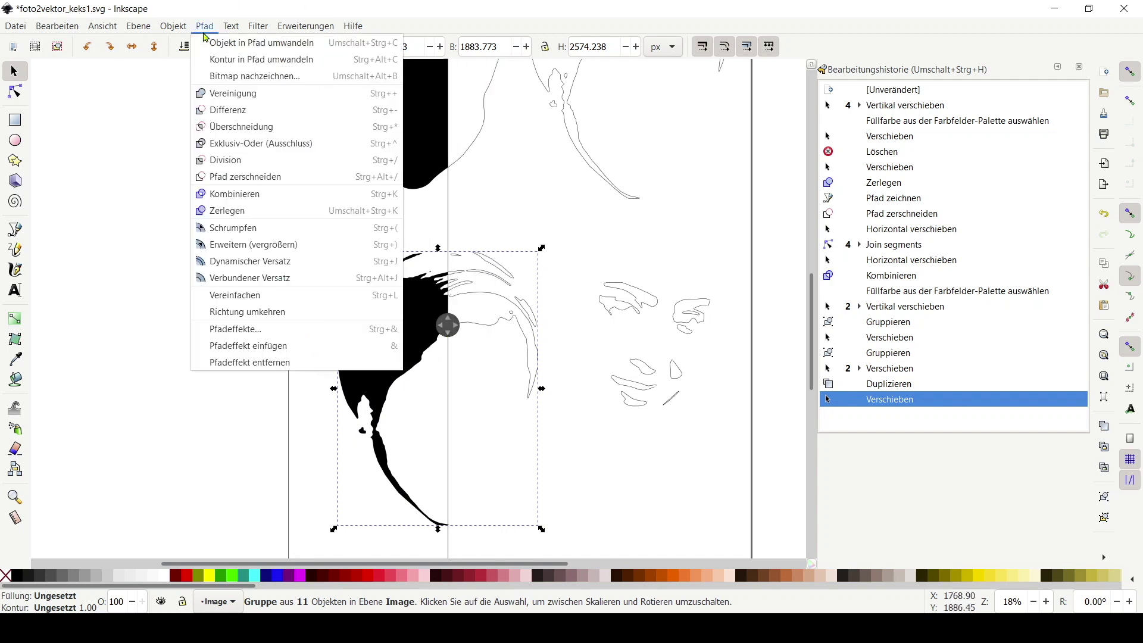
{"action": "left_click", "coordinate": [249, 214]}
{"action": "right_click", "coordinate": [382, 306]}
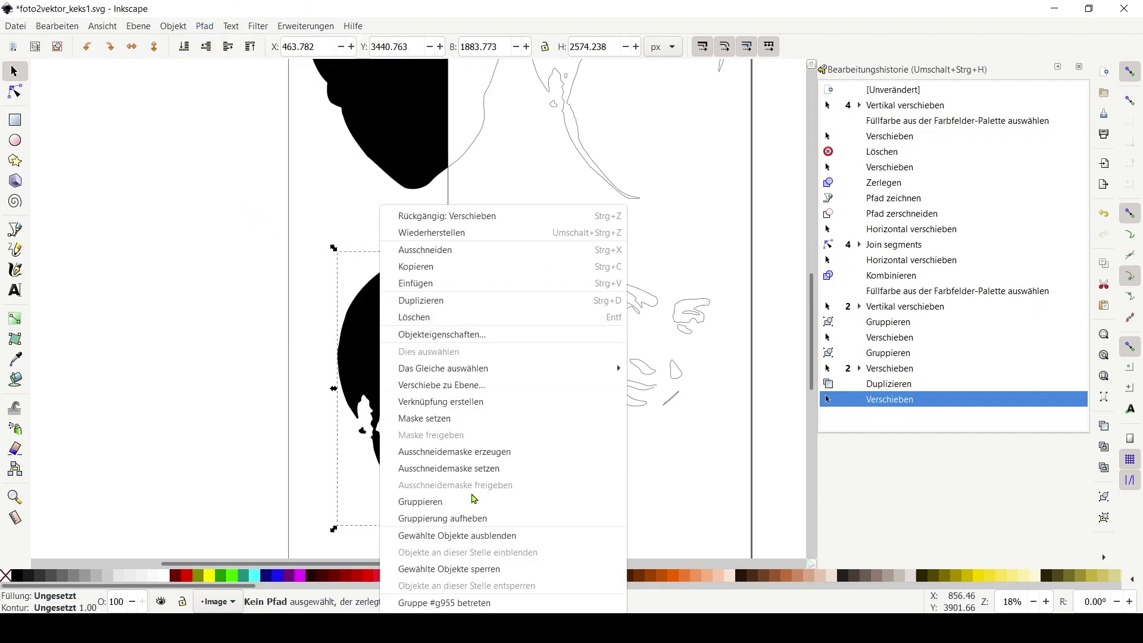
{"action": "left_click", "coordinate": [477, 518]}
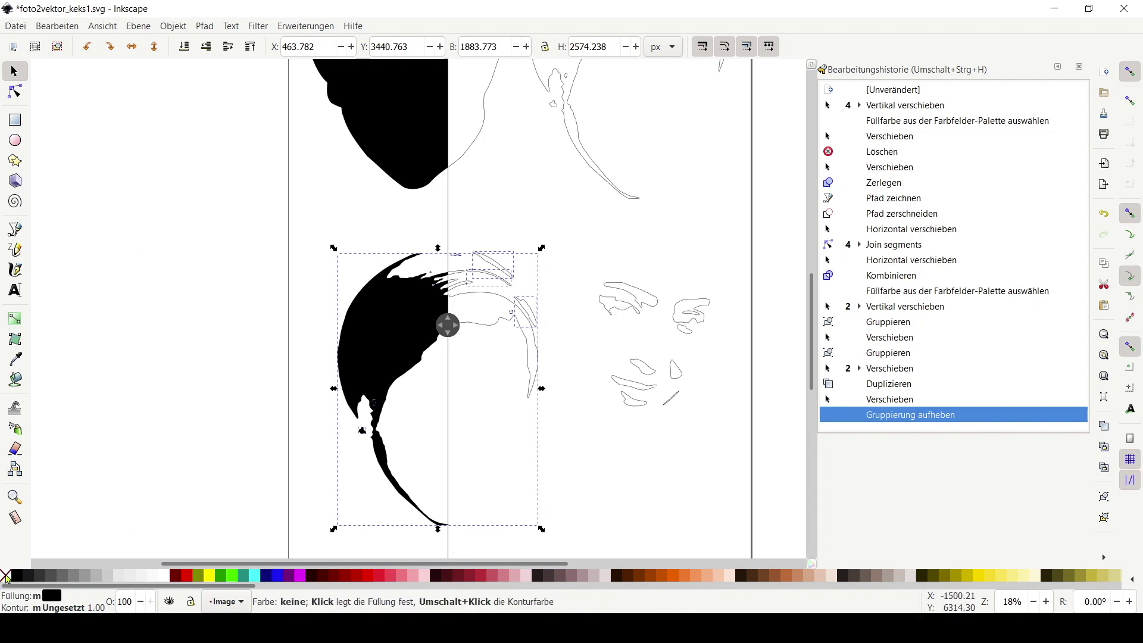
Remove the hair paths' fill, give them a black stroke, and measure stroke width in mm.
{"action": "left_click_drag", "start_coordinate": [5, 575], "coordinate": [53, 596]}
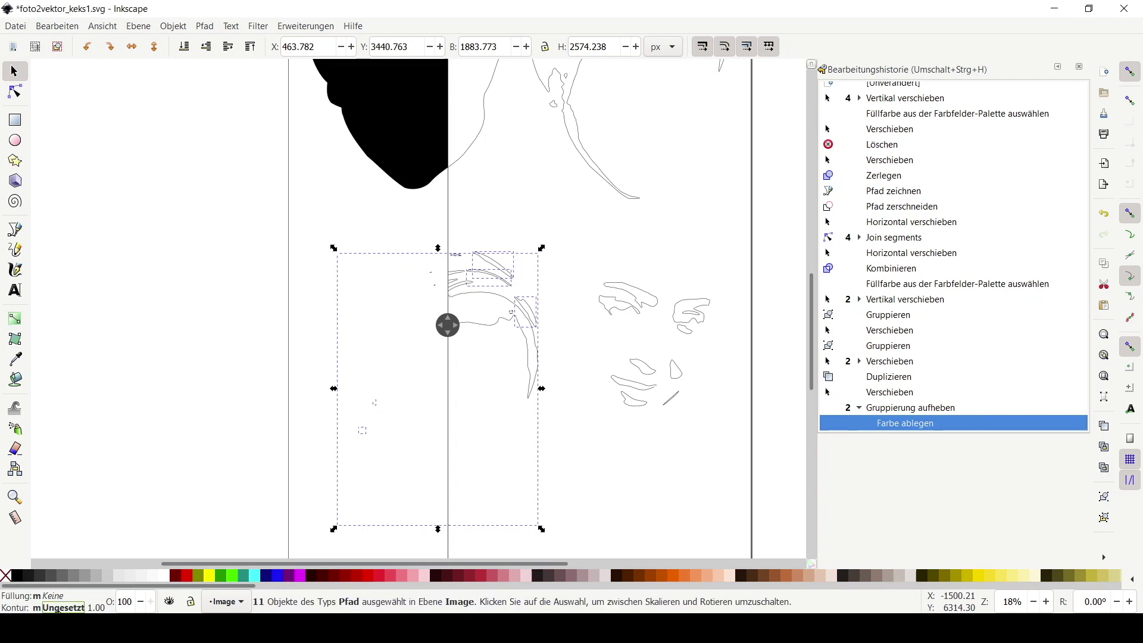
{"action": "left_click_drag", "start_coordinate": [16, 576], "coordinate": [59, 609]}
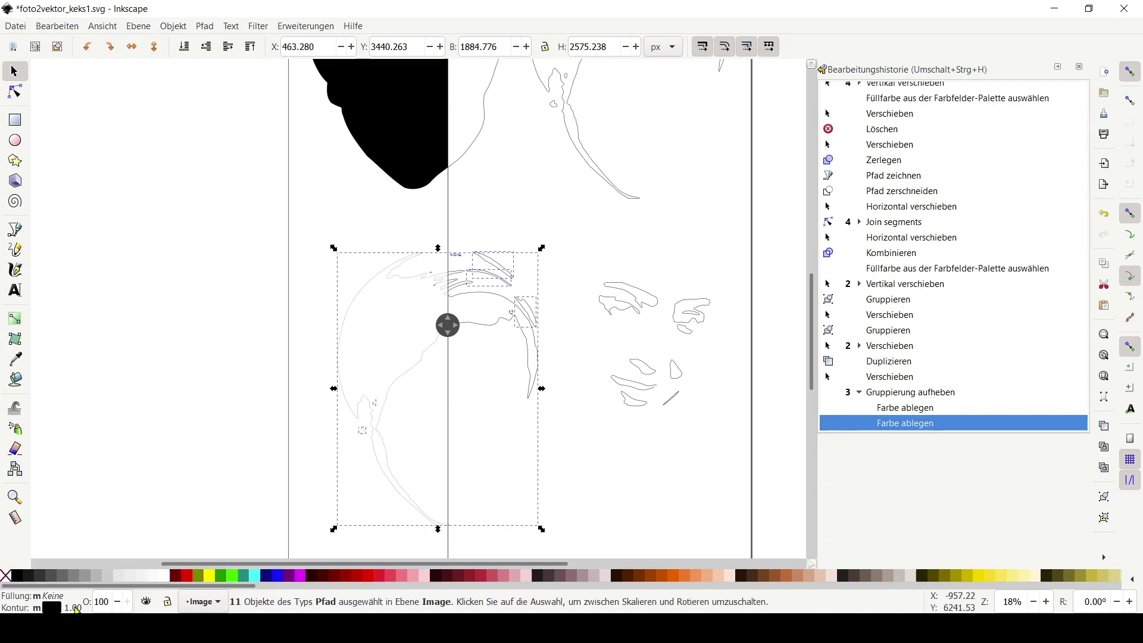
{"action": "left_click", "coordinate": [75, 608]}
{"action": "left_click", "coordinate": [1000, 119]}
{"action": "left_click", "coordinate": [997, 83]}
{"action": "left_click", "coordinate": [1000, 118]}
{"action": "left_click", "coordinate": [992, 140]}
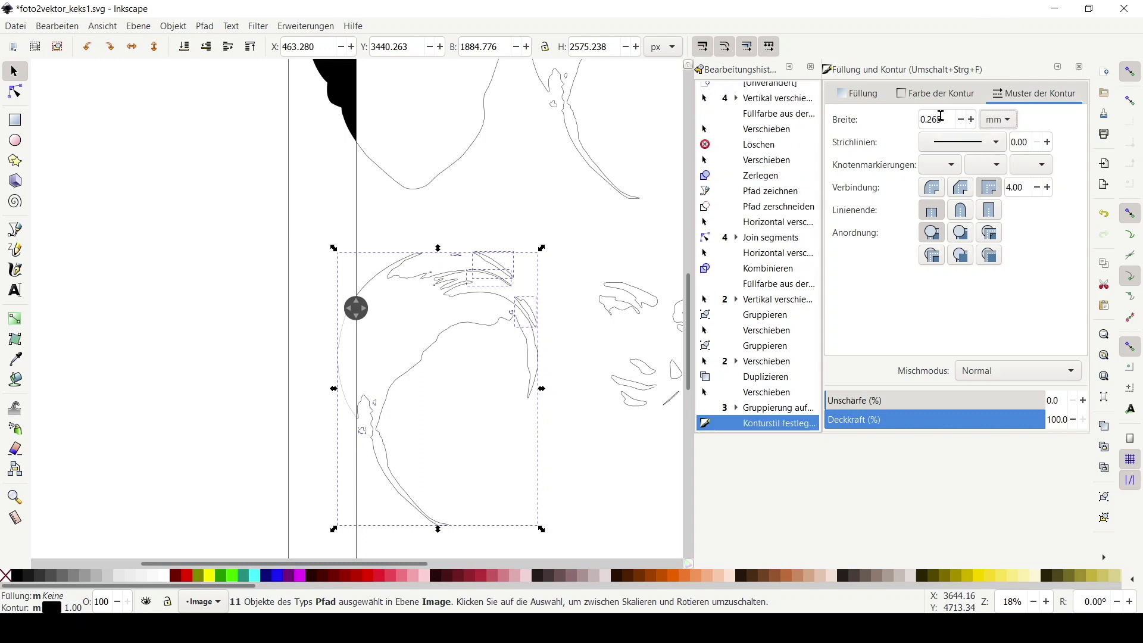
Try stroke widths from 0.165 to 120 mm before settling on 10 mm.
{"action": "type", "text": "0.165"}
{"action": "key", "text": "Return"}
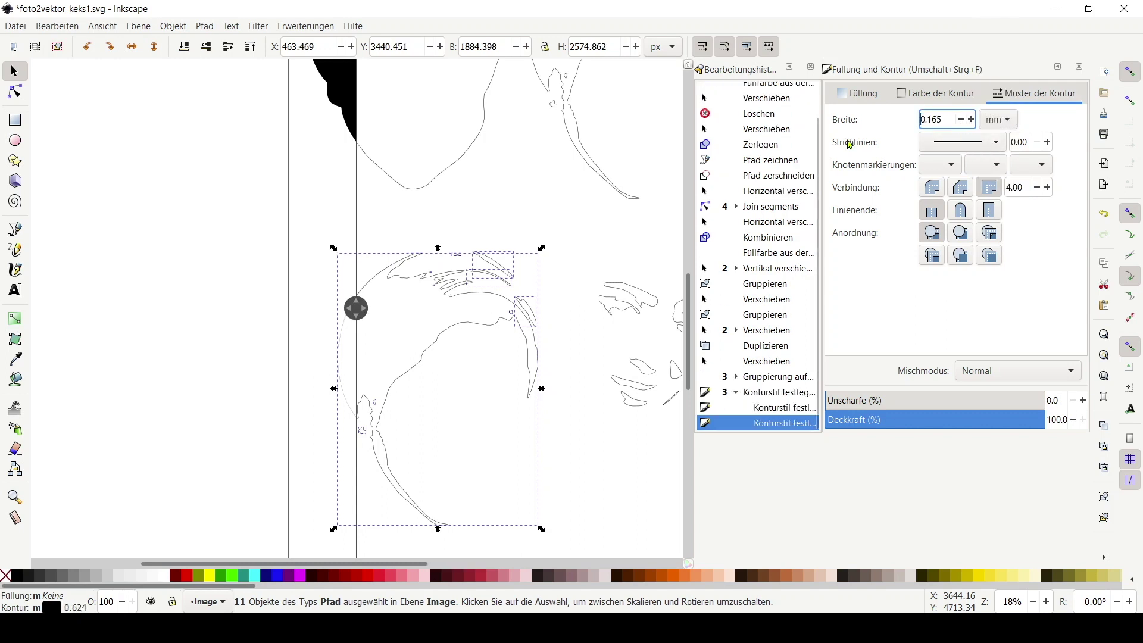
{"action": "left_click_drag", "start_coordinate": [356, 310], "coordinate": [464, 302]}
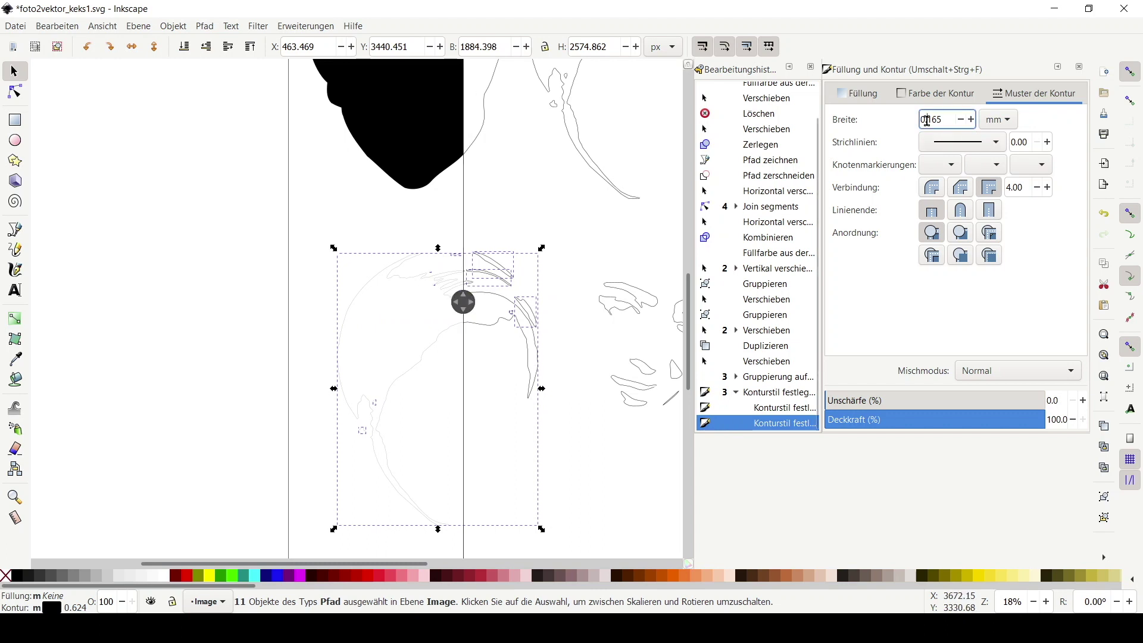
{"action": "type", "text": "2"}
{"action": "key", "text": "Return"}
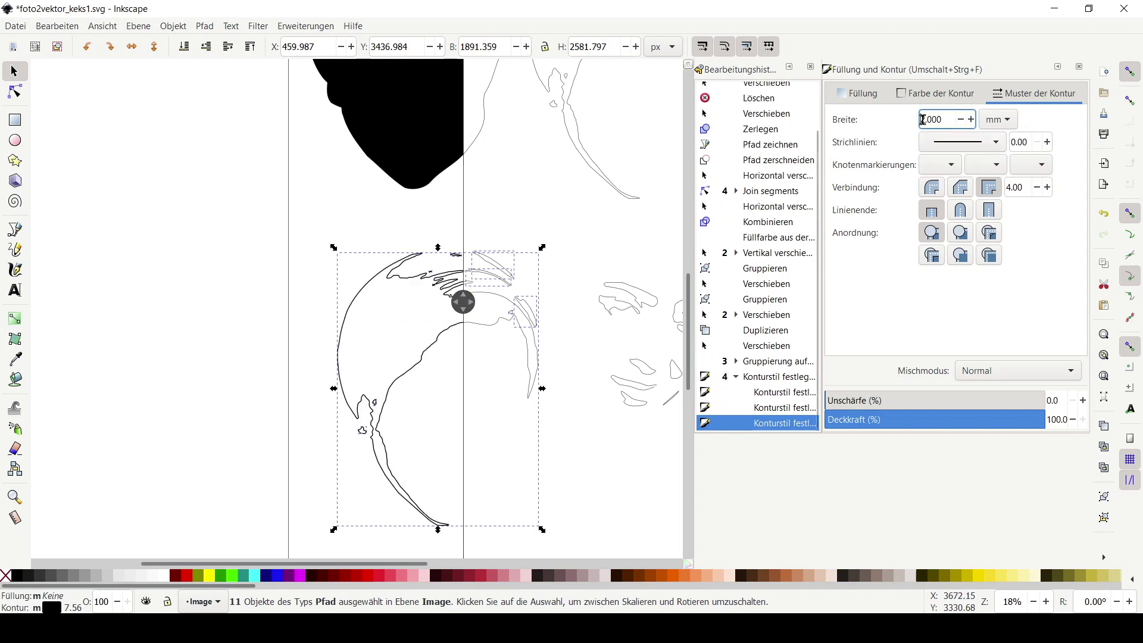
{"action": "key", "text": "Return"}
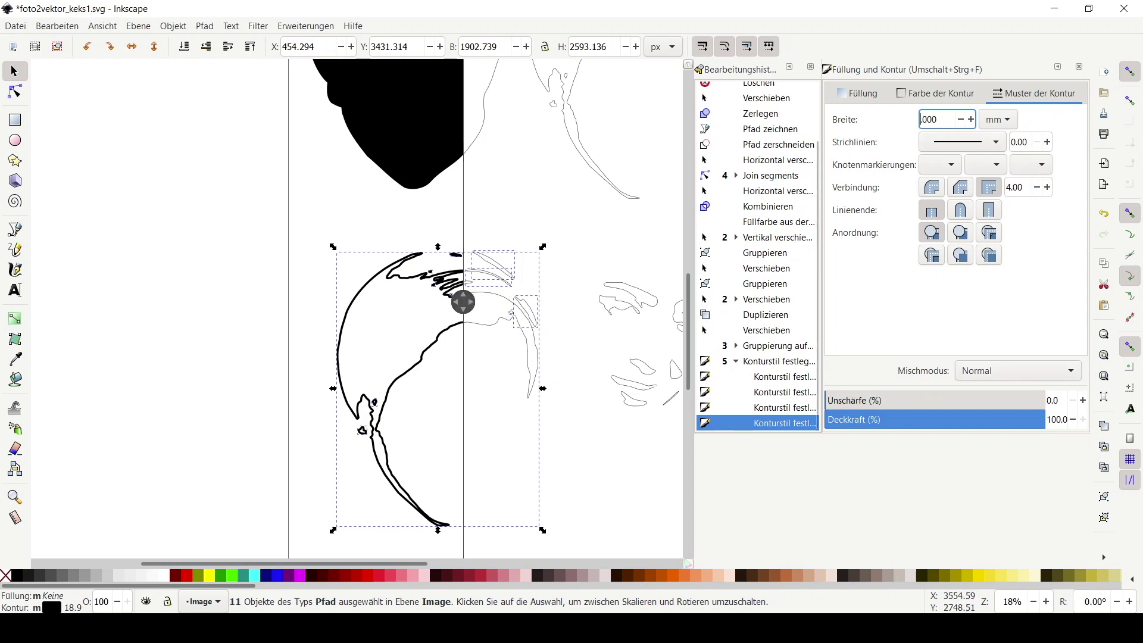
{"action": "key", "text": "Return"}
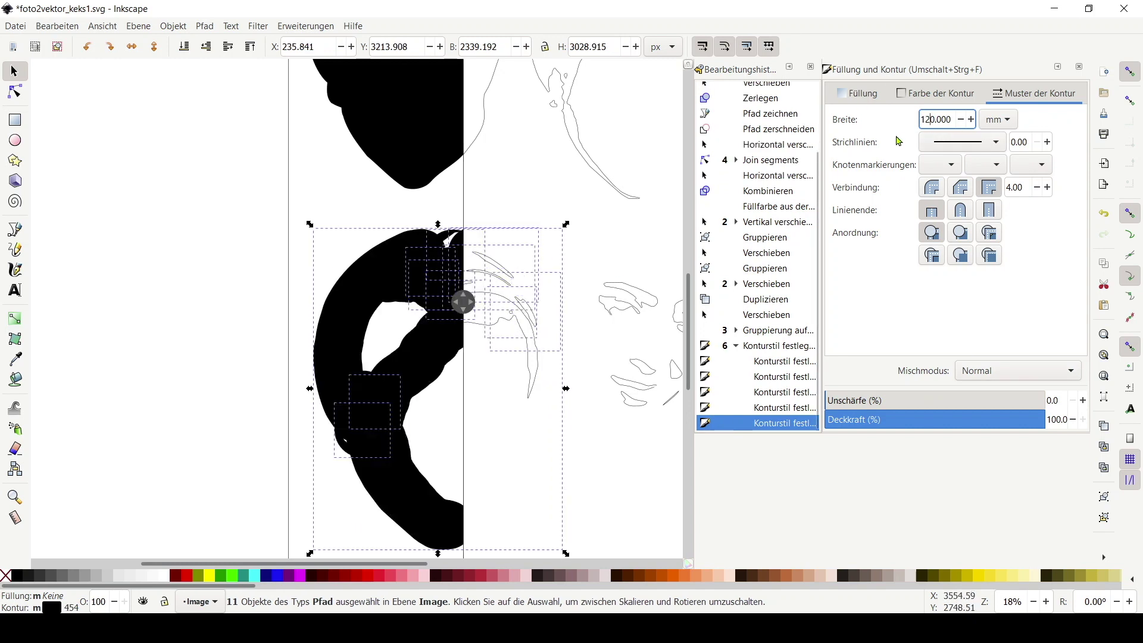
{"action": "type", "text": "15.000"}
{"action": "key", "text": "Return"}
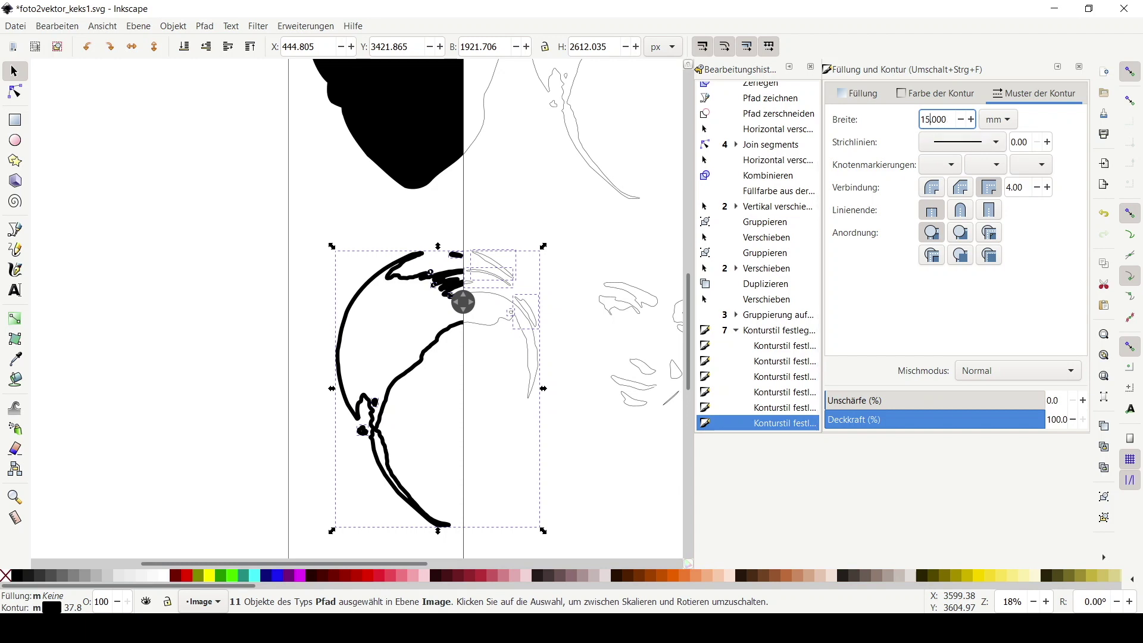
{"action": "key", "text": "Return"}
{"action": "left_click_drag", "start_coordinate": [470, 310], "coordinate": [577, 320]}
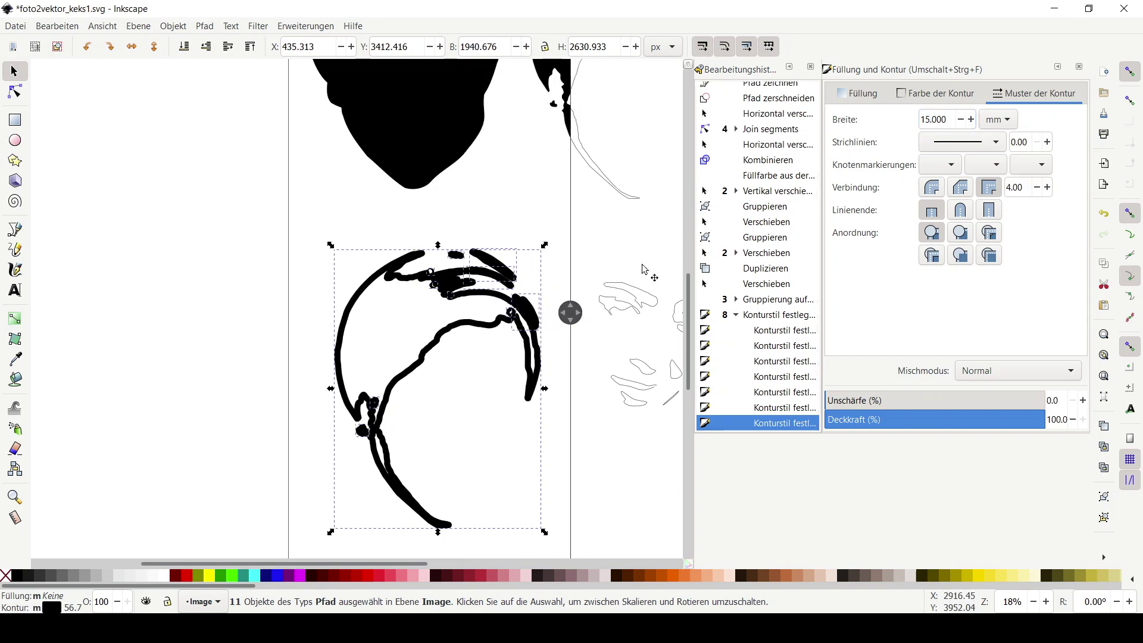
{"action": "type", "text": "10.000"}
{"action": "key", "text": "Return"}
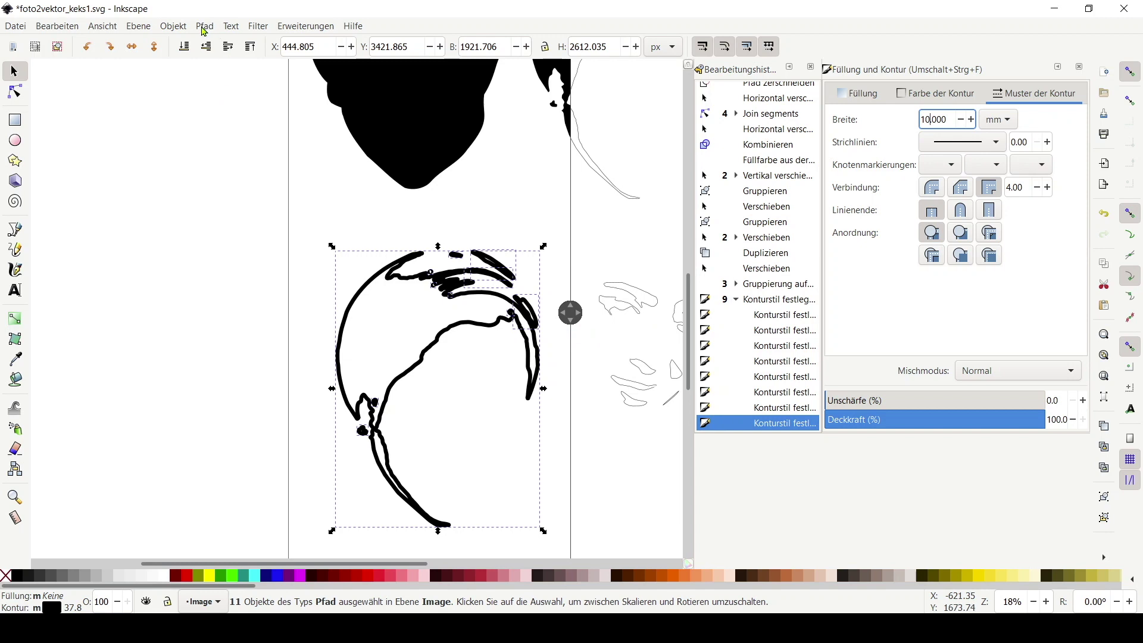
{"action": "mouse_move", "coordinate": [566, 314]}
{"action": "left_mouse_down"}
{"action": "mouse_move", "coordinate": [321, 309]}
{"action": "mouse_move", "coordinate": [518, 321]}
{"action": "mouse_move", "coordinate": [330, 325]}
{"action": "mouse_move", "coordinate": [320, 335]}
{"action": "left_mouse_up"}
Delete three small stray fragments from the stroked hair copy.
{"action": "key", "text": "Escape"}
{"action": "left_click", "coordinate": [429, 271]}
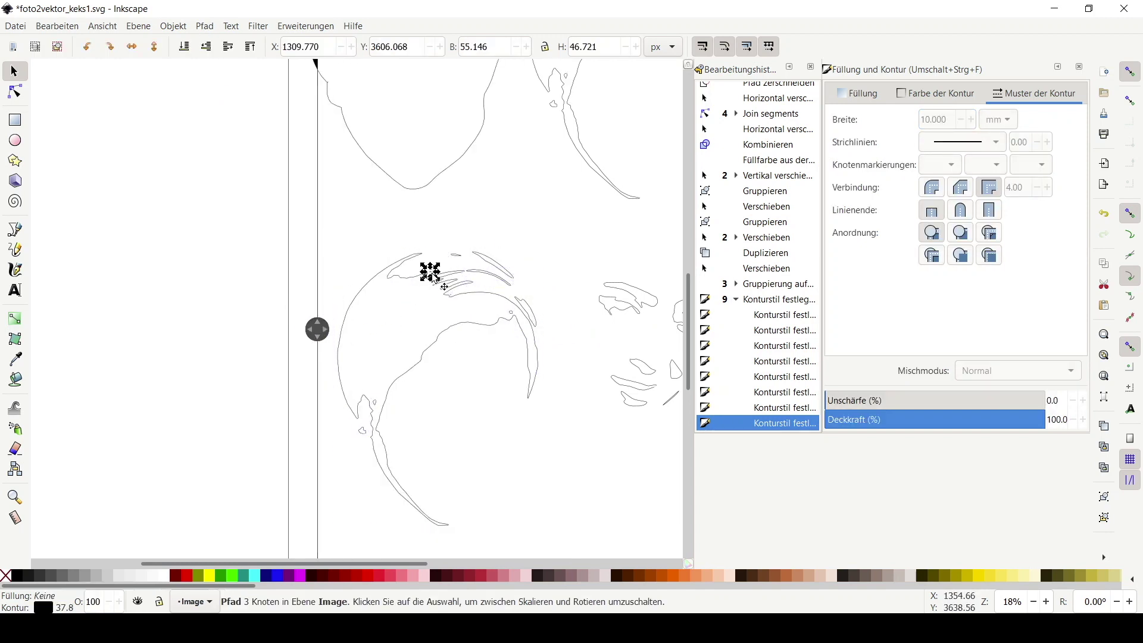
{"action": "key", "text": "Delete"}
{"action": "left_click_drag", "start_coordinate": [356, 327], "coordinate": [567, 335]}
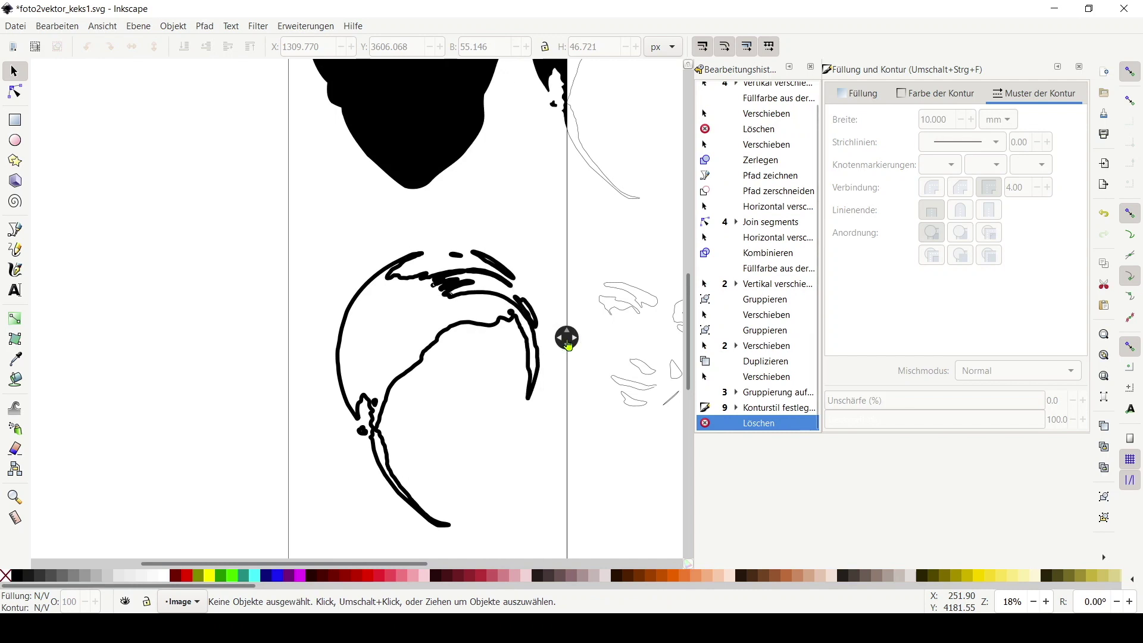
{"action": "left_click", "coordinate": [513, 320]}
{"action": "key", "text": "Delete"}
{"action": "left_click", "coordinate": [379, 405]}
{"action": "key", "text": "Delete"}
Delete another small stroke, undoing an accidental deletion of the large arc.
{"action": "left_click_drag", "start_coordinate": [566, 337], "coordinate": [336, 349]}
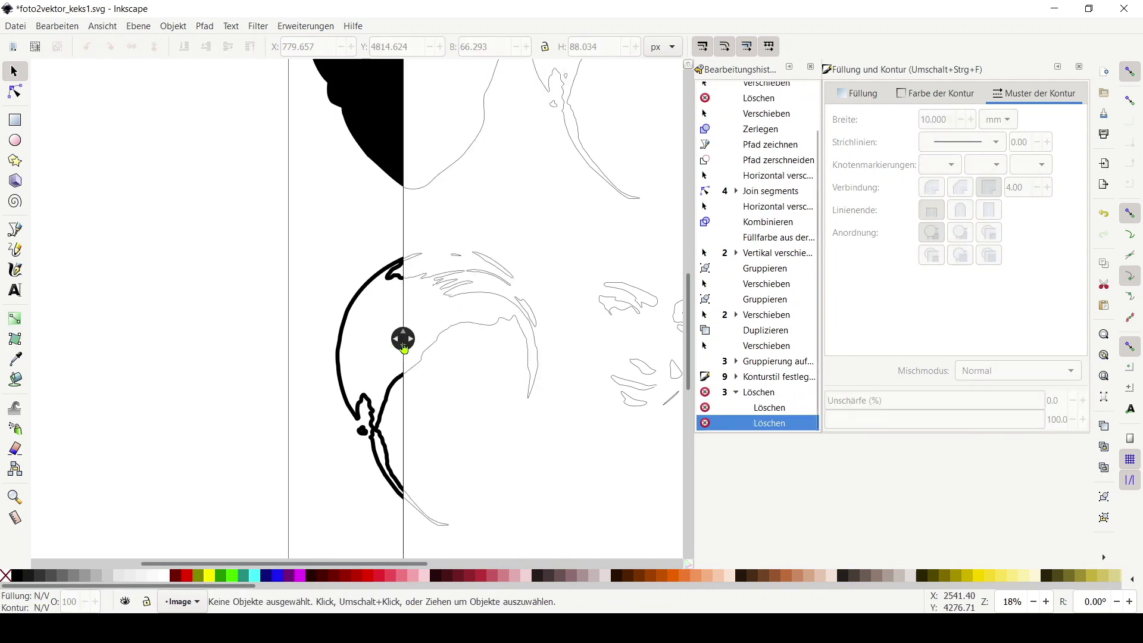
{"action": "left_click", "coordinate": [435, 294]}
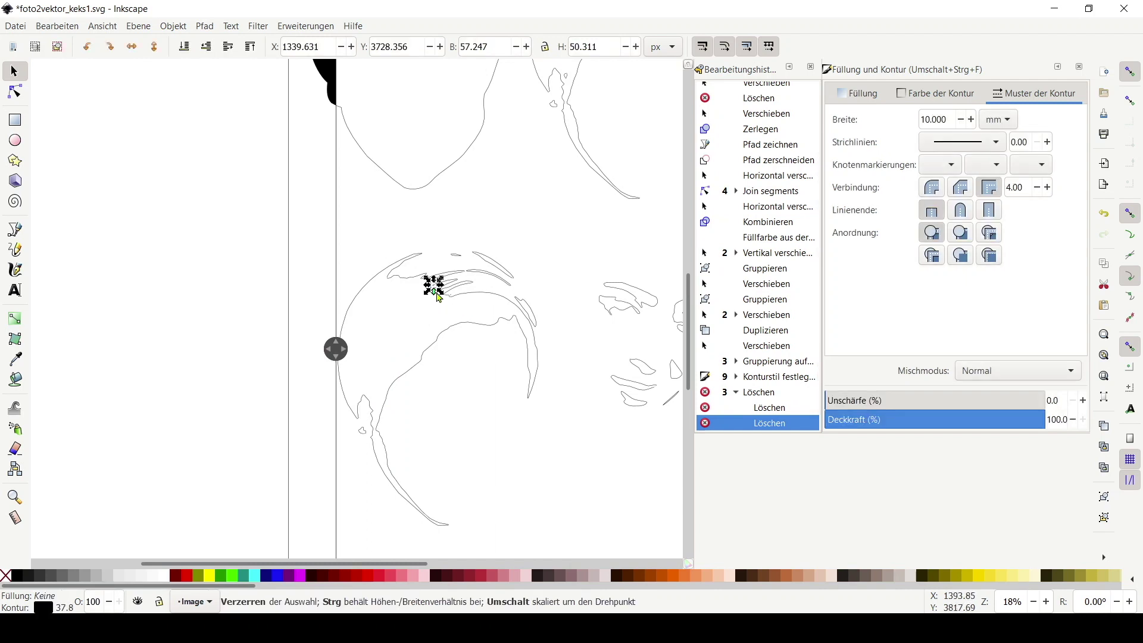
{"action": "key", "text": "Delete"}
{"action": "left_click", "coordinate": [486, 329]}
{"action": "key", "text": "Delete"}
{"action": "left_click", "coordinate": [43, 27]}
{"action": "key", "text": "ctrl+z"}
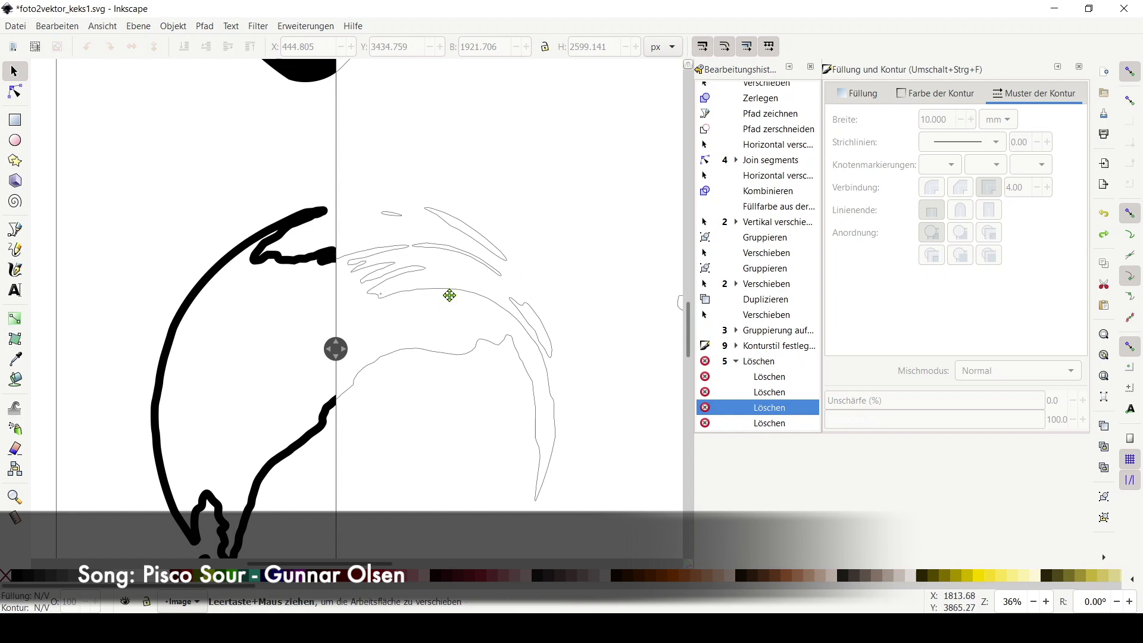
{"action": "scroll", "coordinate": [470, 315], "scroll_direction": "up", "scroll_amount": 1, "text": "ctrl"}
{"action": "scroll", "coordinate": [500, 303], "scroll_direction": "up", "scroll_amount": 1, "text": "ctrl"}
Remove one last stray path and select the remaining six hair stroke paths.
{"action": "left_click_drag", "start_coordinate": [432, 349], "coordinate": [227, 355]}
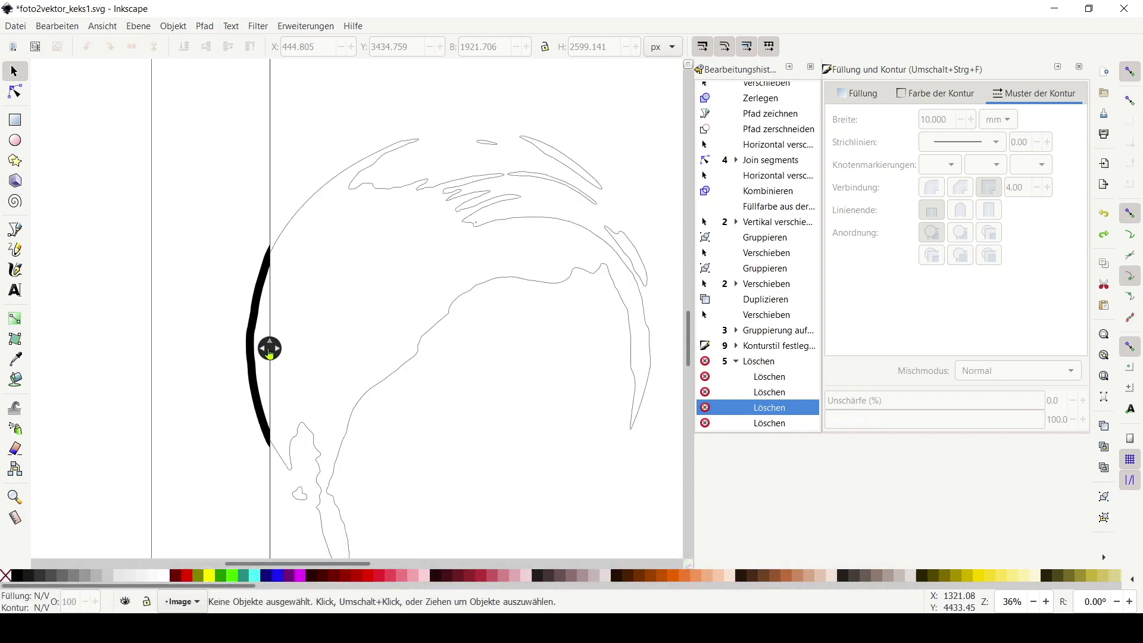
{"action": "scroll", "coordinate": [452, 310], "scroll_direction": "left", "scroll_amount": 2}
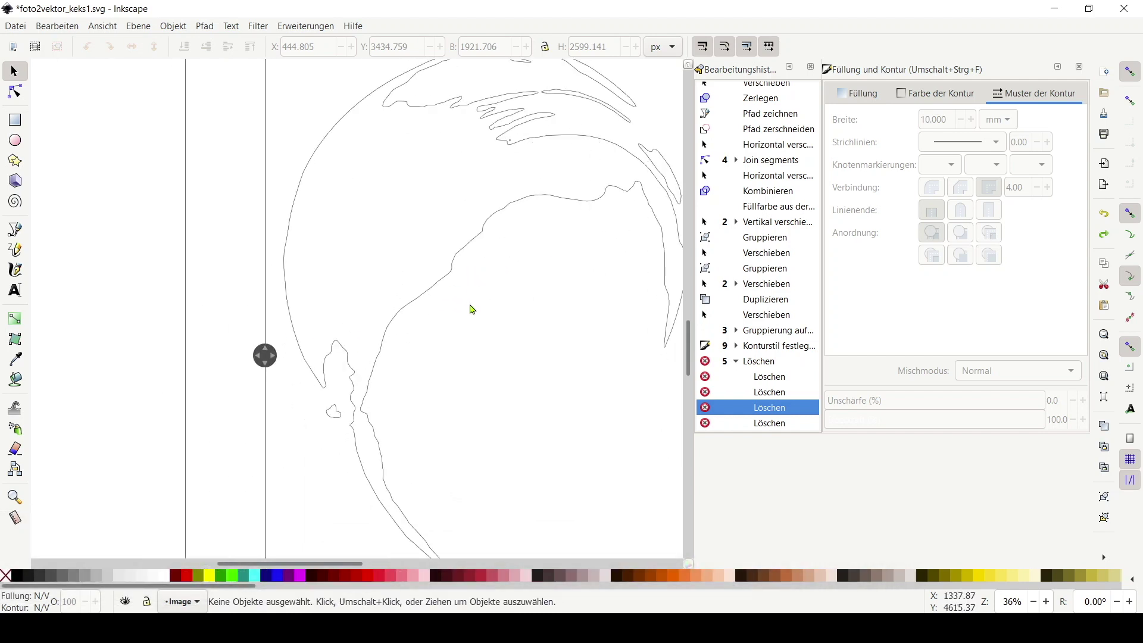
{"action": "scroll", "coordinate": [476, 313], "scroll_direction": "down", "scroll_amount": 1, "text": "ctrl"}
{"action": "mouse_move", "coordinate": [588, 516]}
{"action": "left_mouse_down"}
{"action": "mouse_move", "coordinate": [642, 543]}
{"action": "mouse_move", "coordinate": [655, 509]}
{"action": "left_mouse_up"}
{"action": "left_click_drag", "start_coordinate": [265, 355], "coordinate": [634, 393]}
{"action": "left_click_drag", "start_coordinate": [506, 388], "coordinate": [485, 394]}
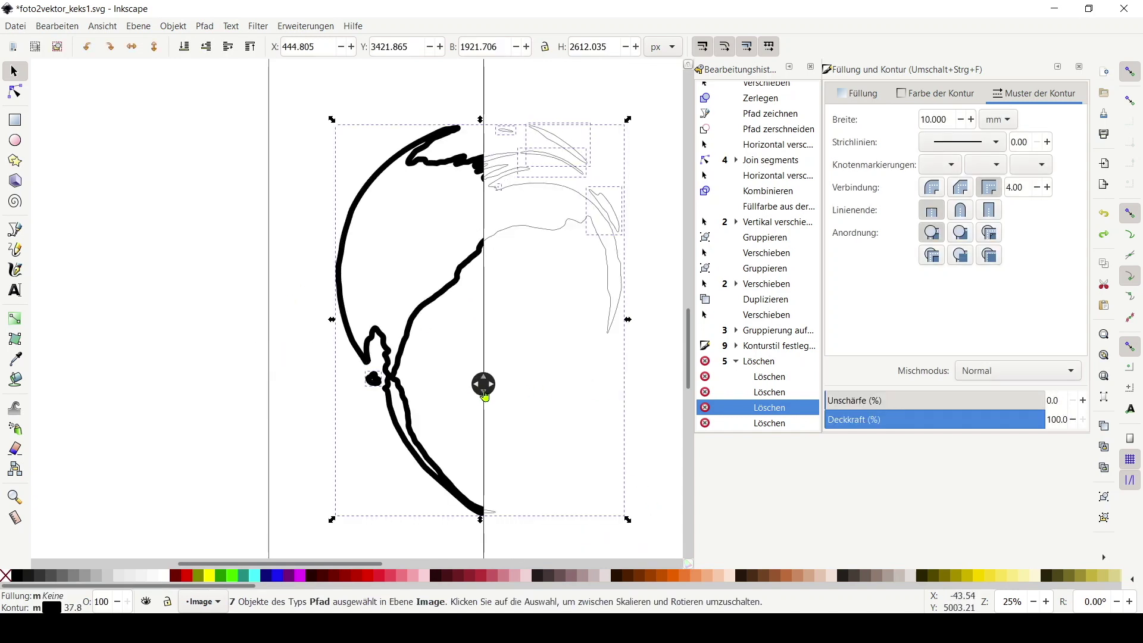
{"action": "key", "text": "Escape"}
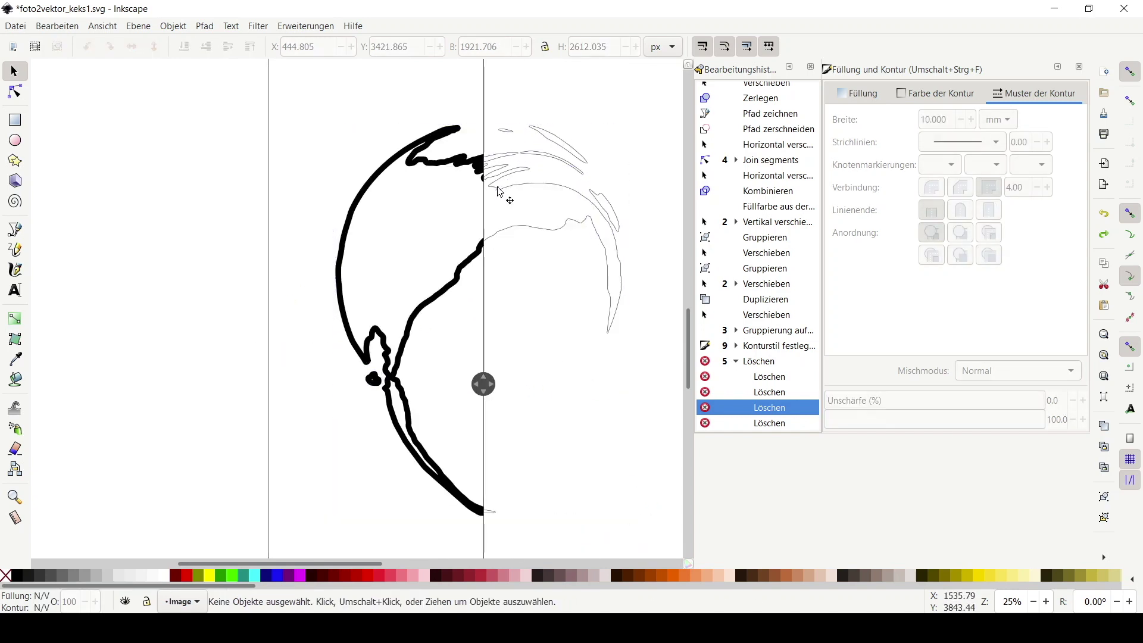
{"action": "left_click", "coordinate": [499, 190]}
{"action": "key", "text": "Delete"}
{"action": "mouse_move", "coordinate": [294, 83]}
{"action": "left_mouse_down"}
{"action": "mouse_move", "coordinate": [541, 435]}
{"action": "mouse_move", "coordinate": [649, 551]}
{"action": "left_mouse_up"}
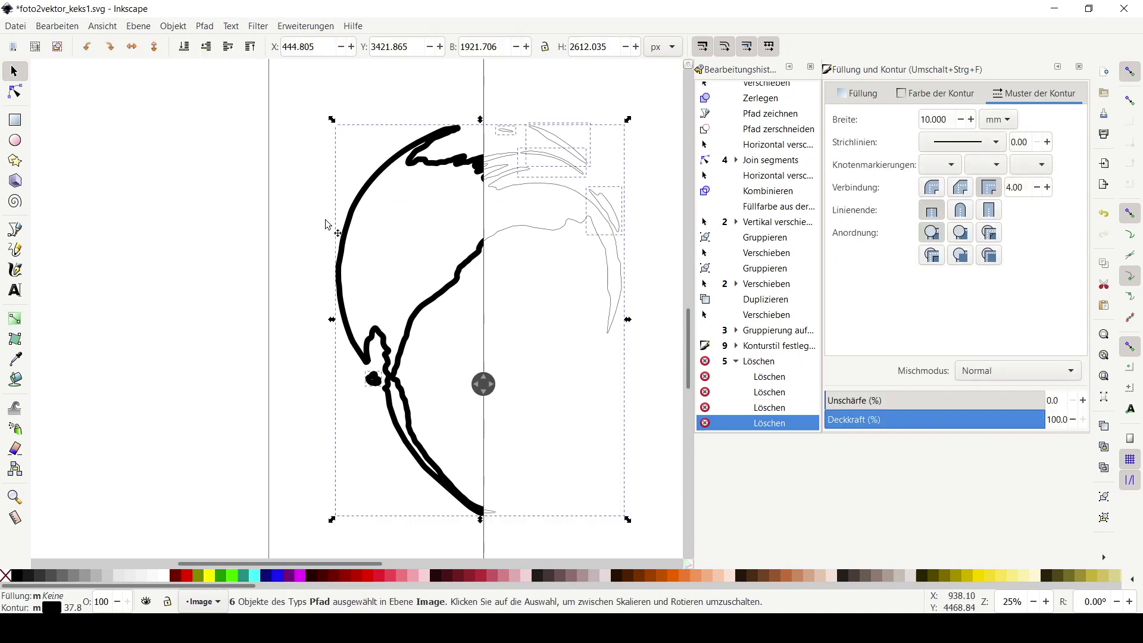
Convert the six thick hair strokes into filled outline paths.
{"action": "left_click", "coordinate": [189, 27]}
{"action": "left_click", "coordinate": [244, 66]}
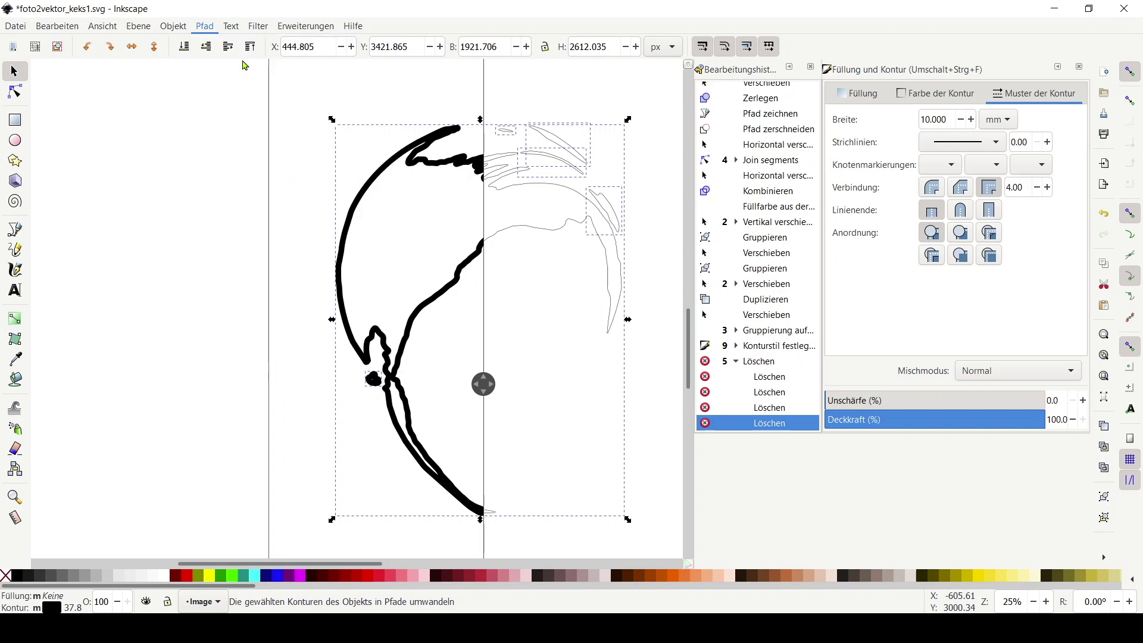
{"action": "mouse_move", "coordinate": [483, 397]}
{"action": "left_mouse_down"}
{"action": "mouse_move", "coordinate": [625, 409]}
{"action": "mouse_move", "coordinate": [459, 406]}
{"action": "mouse_move", "coordinate": [310, 423]}
{"action": "mouse_move", "coordinate": [608, 423]}
{"action": "mouse_move", "coordinate": [331, 423]}
{"action": "left_mouse_up"}
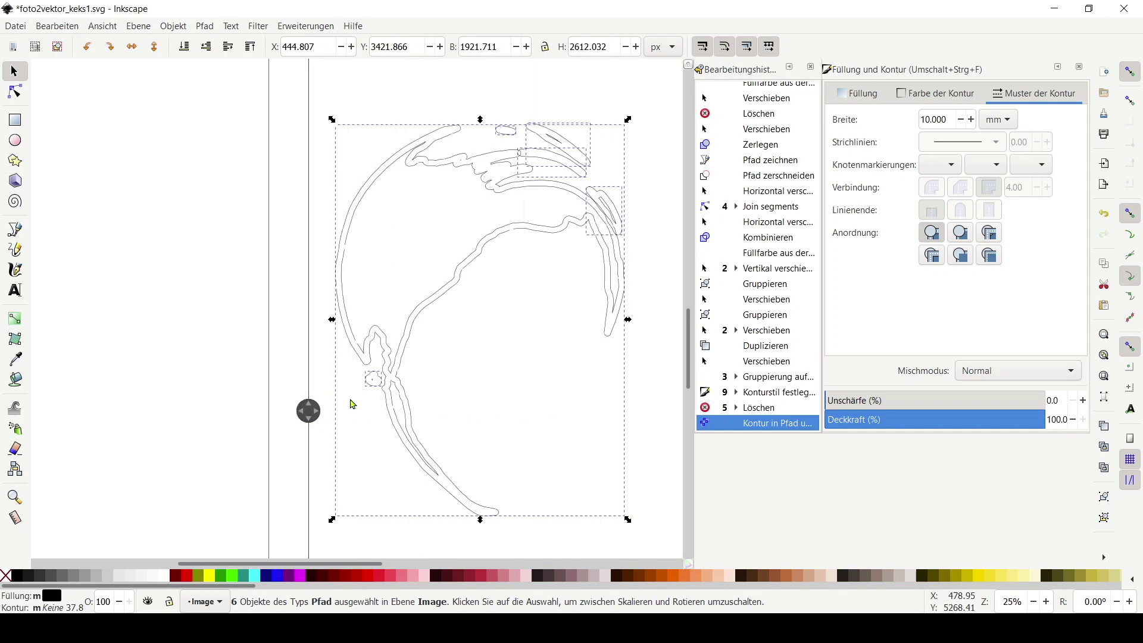
Inset the hair outline shapes once so they shrink slightly inward.
{"action": "left_click", "coordinate": [205, 26]}
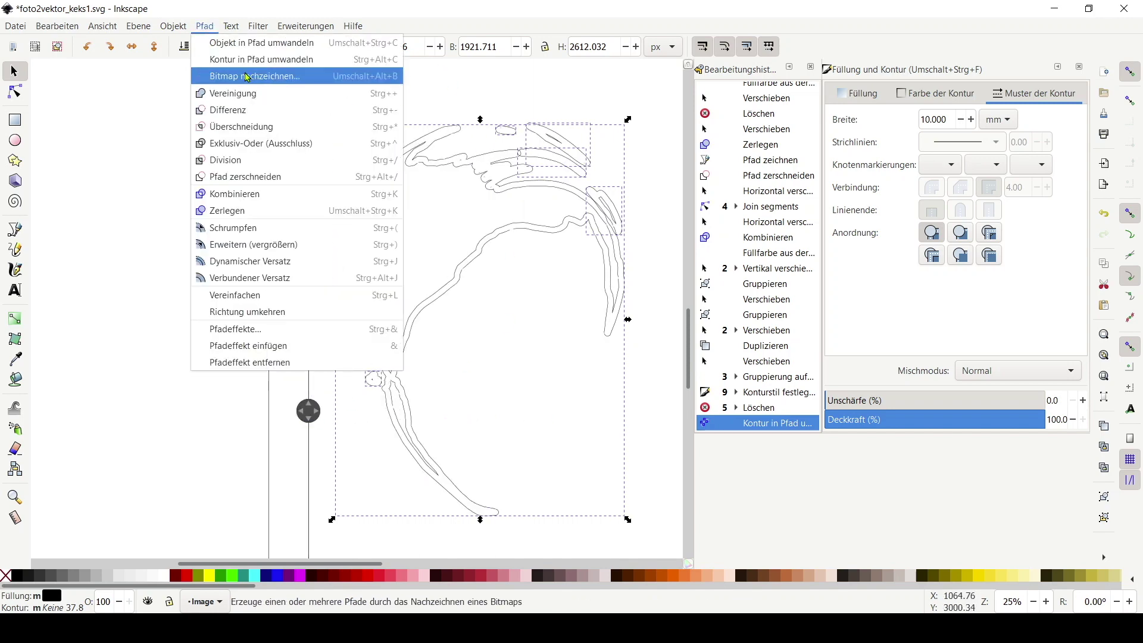
{"action": "left_click", "coordinate": [204, 26]}
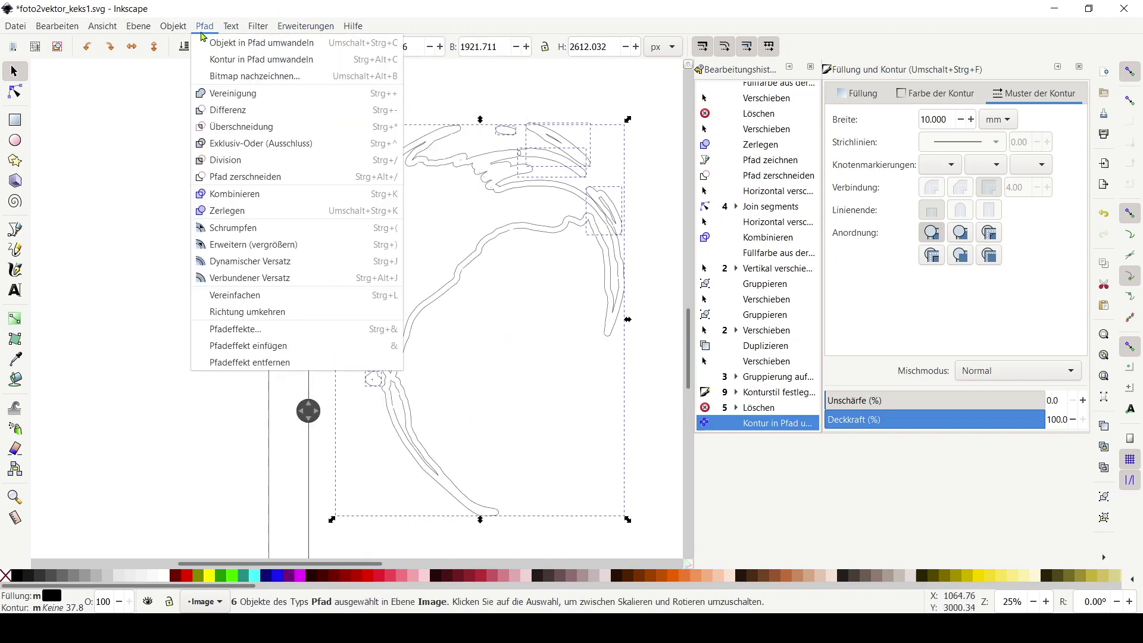
{"action": "key", "text": "Escape"}
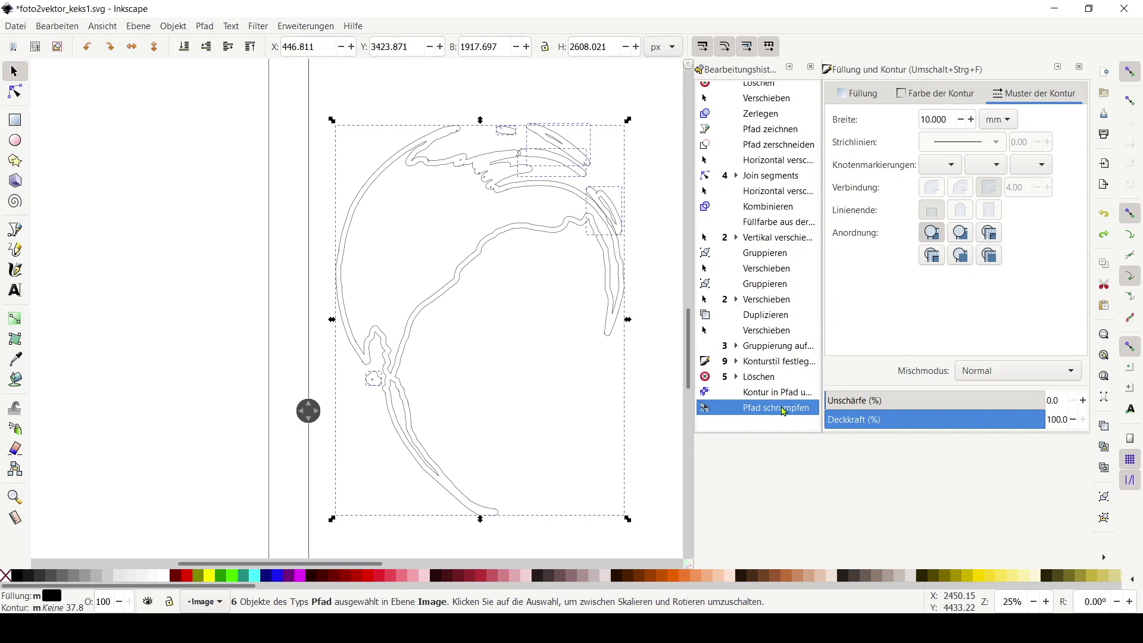
{"action": "left_click", "coordinate": [629, 174]}
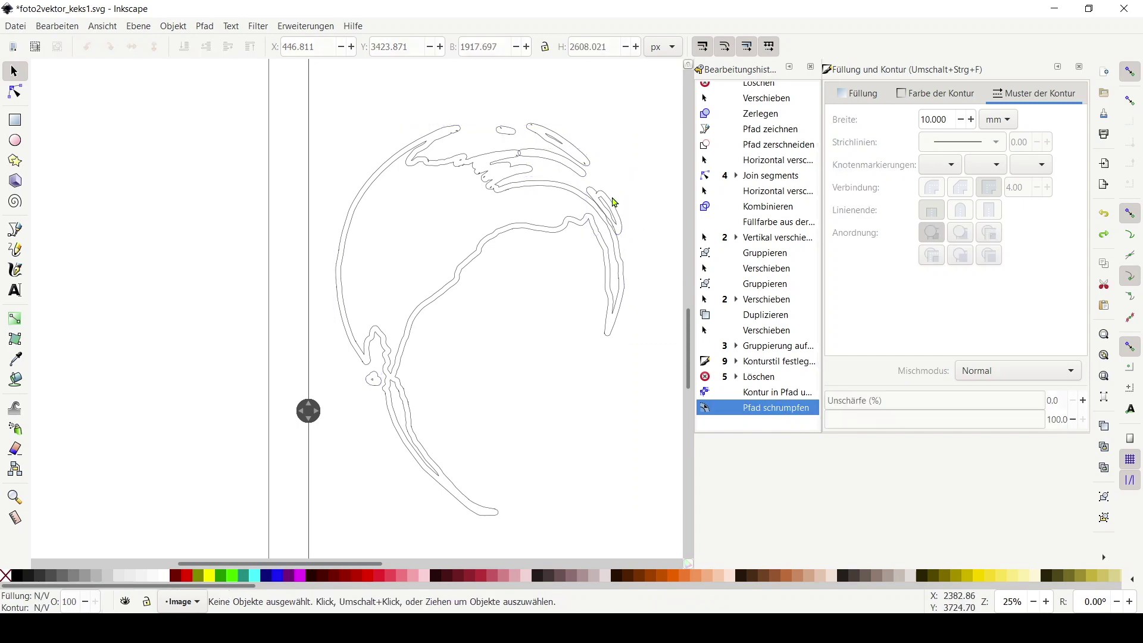
Reselect all the resulting hair shape paths.
{"action": "scroll", "coordinate": [613, 190], "scroll_direction": "left", "scroll_amount": 2}
{"action": "scroll", "coordinate": [613, 190], "scroll_direction": "down", "scroll_amount": 1}
{"action": "scroll", "coordinate": [616, 186], "scroll_direction": "down", "scroll_amount": 1, "text": "ctrl"}
{"action": "scroll", "coordinate": [615, 187], "scroll_direction": "up", "scroll_amount": 4, "text": "ctrl"}
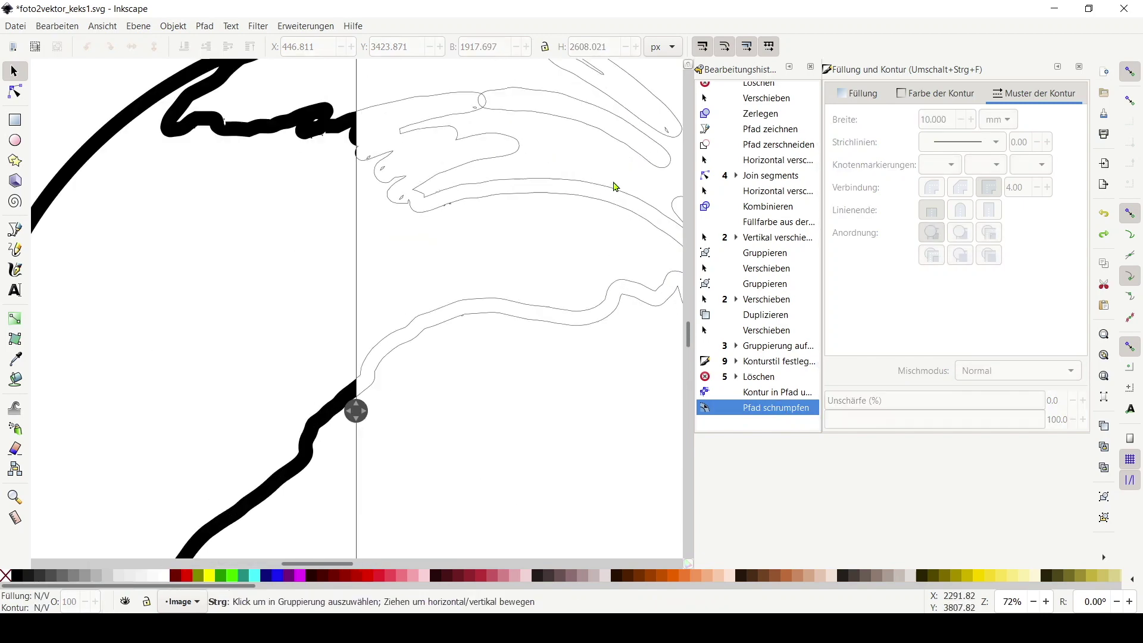
{"action": "scroll", "coordinate": [487, 183], "scroll_direction": "down", "scroll_amount": 2, "text": "ctrl"}
{"action": "scroll", "coordinate": [566, 190], "scroll_direction": "down", "scroll_amount": 2, "text": "ctrl"}
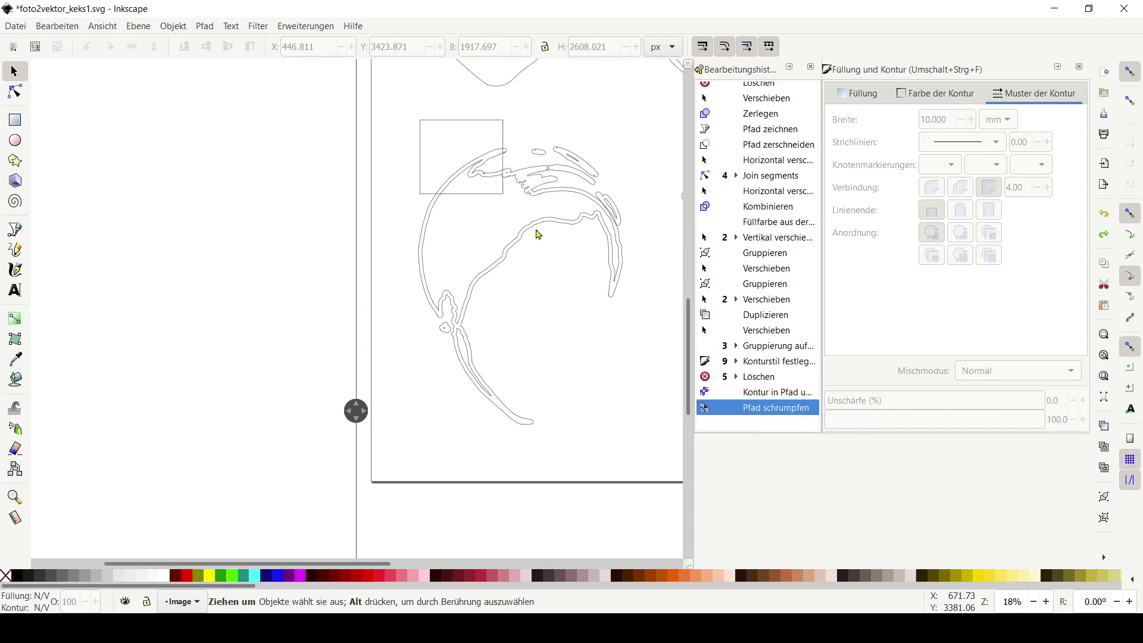
{"action": "key", "text": "ctrl+a"}
{"action": "scroll", "coordinate": [590, 153], "scroll_direction": "up", "scroll_amount": 2, "text": "ctrl"}
{"action": "scroll", "coordinate": [466, 213], "scroll_direction": "up", "scroll_amount": 1, "text": "ctrl"}
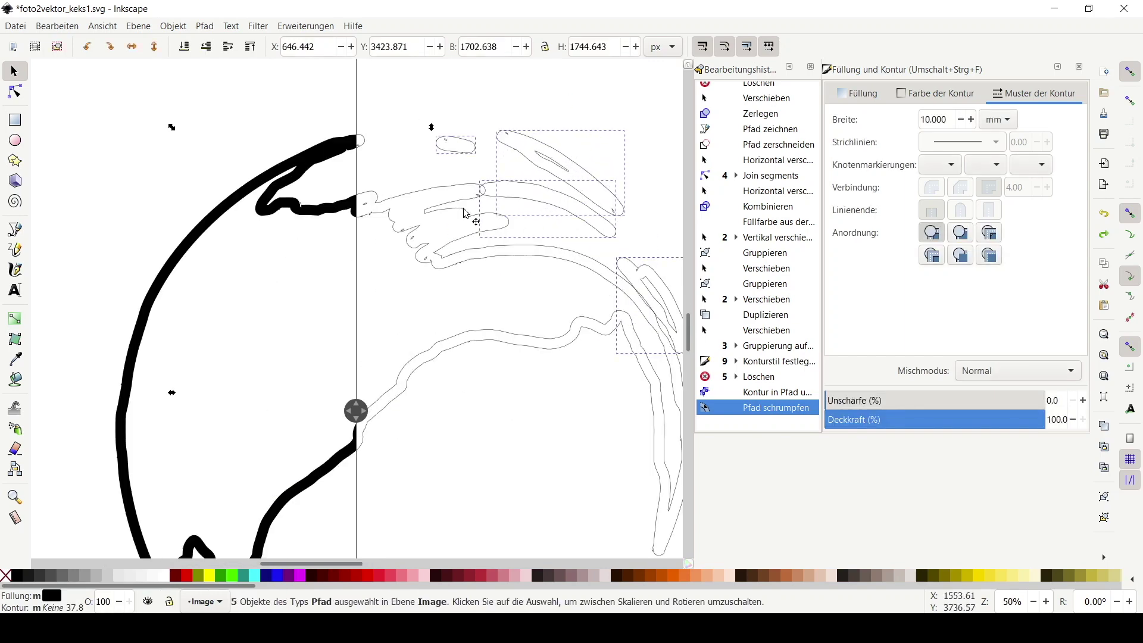
Union the hair shapes, undoing an accidental Combine through the history.
{"action": "left_click", "coordinate": [203, 26]}
{"action": "left_click", "coordinate": [256, 89]}
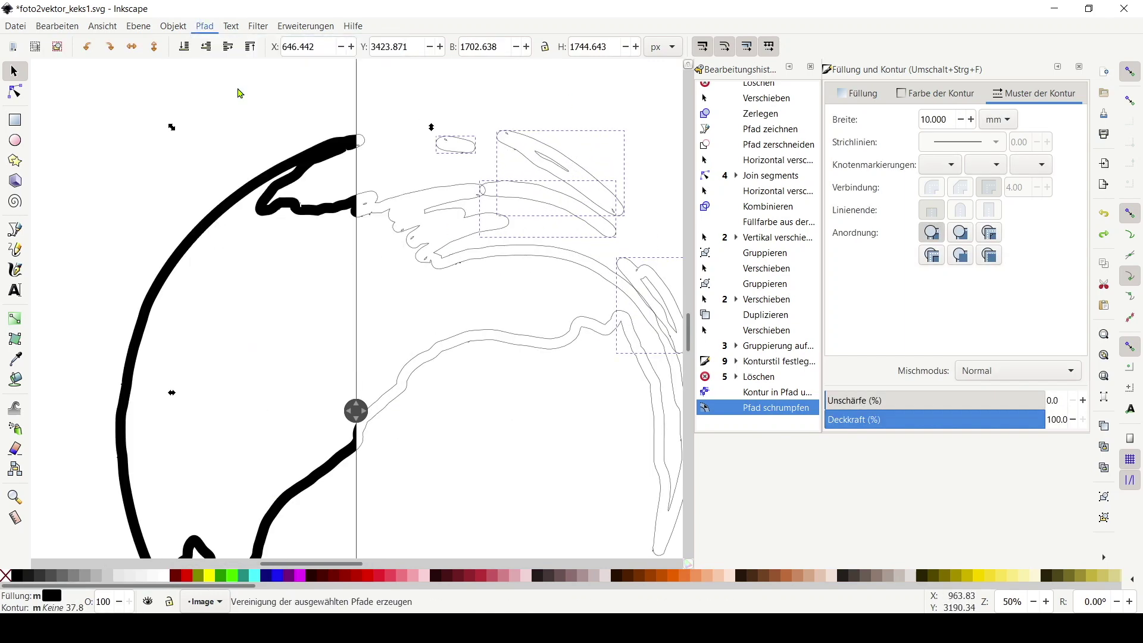
{"action": "left_click", "coordinate": [204, 26]}
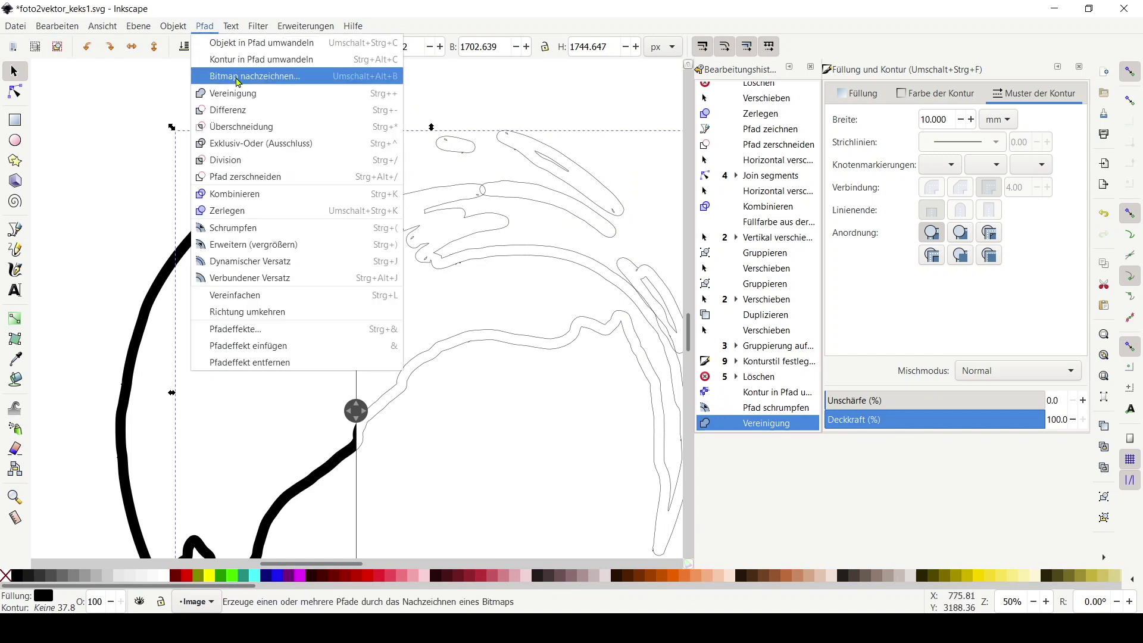
{"action": "left_click", "coordinate": [232, 193]}
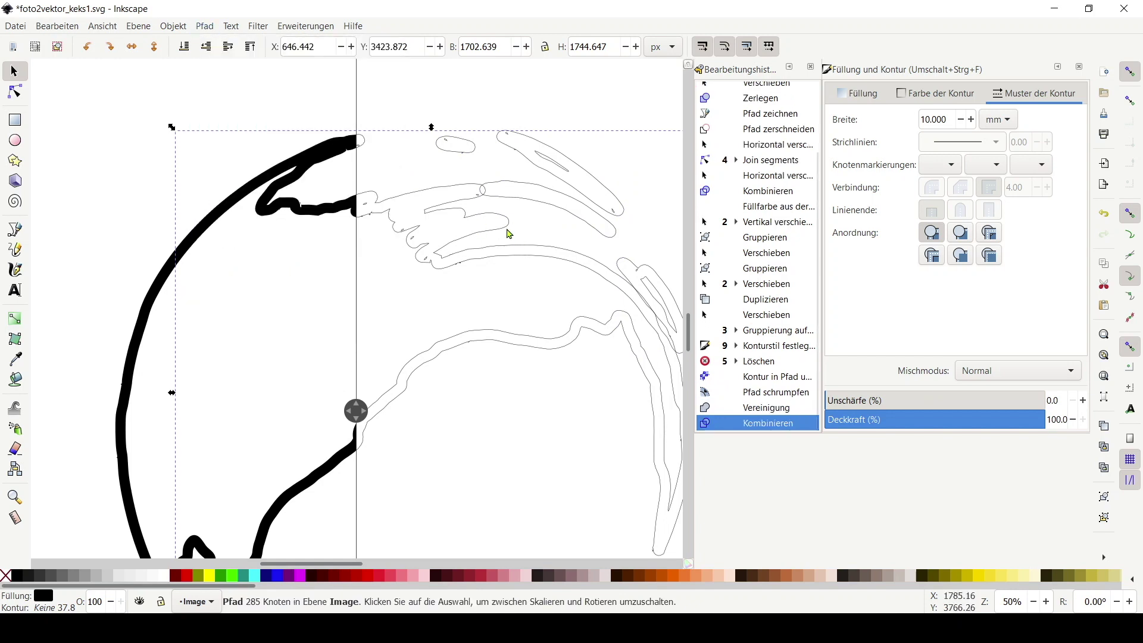
{"action": "left_click", "coordinate": [773, 393]}
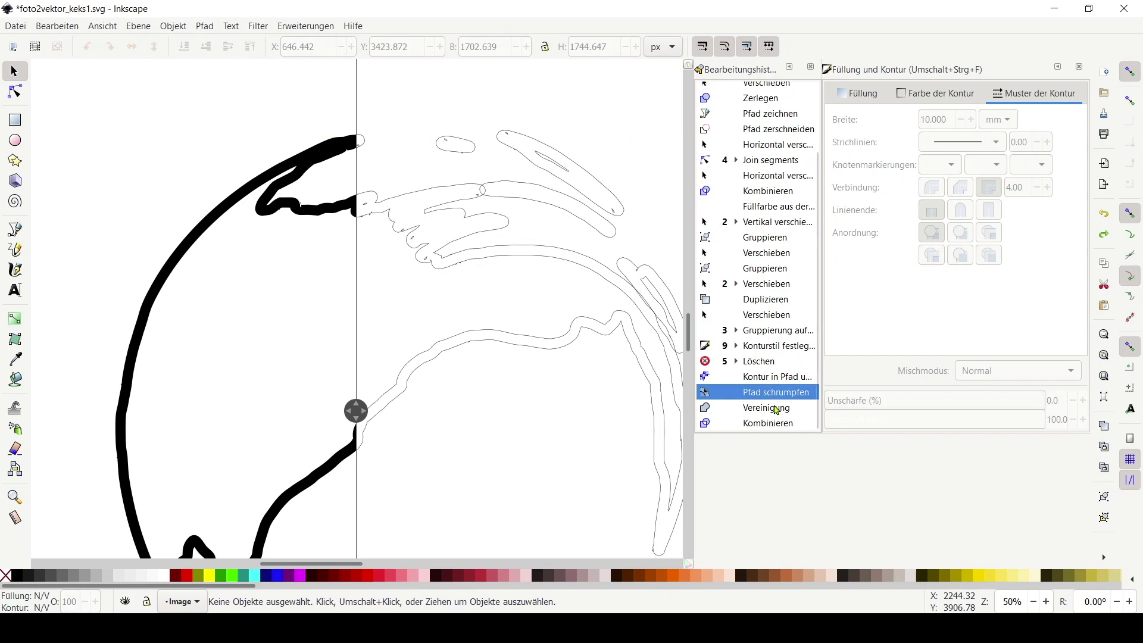
{"action": "left_click", "coordinate": [768, 407]}
Union the large merged hair path with the remaining hair piece.
{"action": "left_click", "coordinate": [475, 191]}
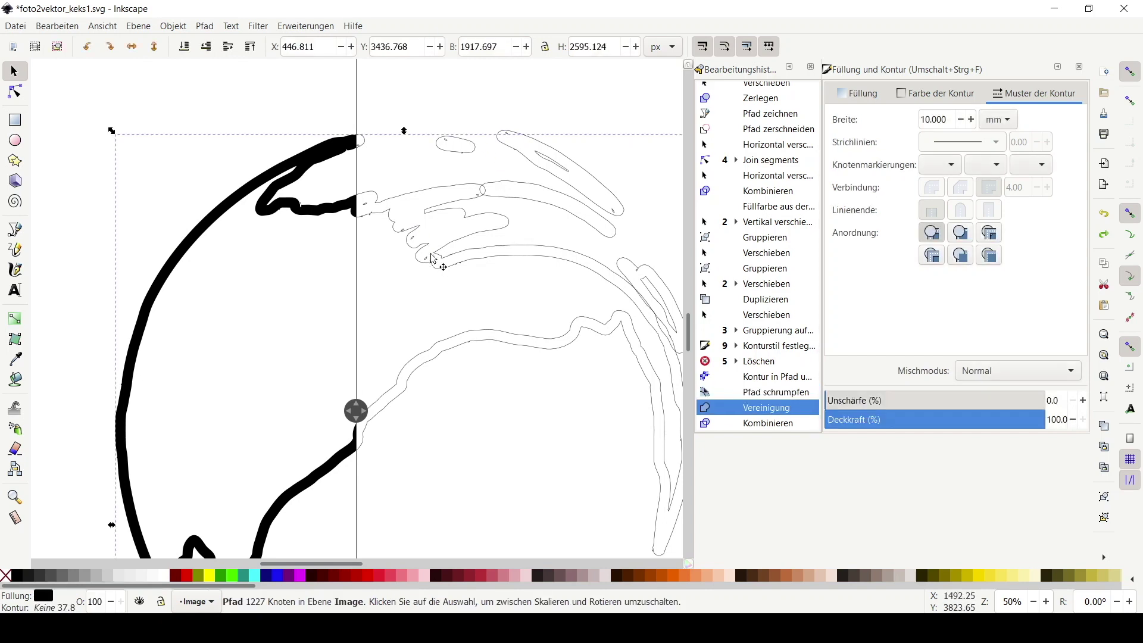
{"action": "left_click", "coordinate": [533, 205], "text": "shift"}
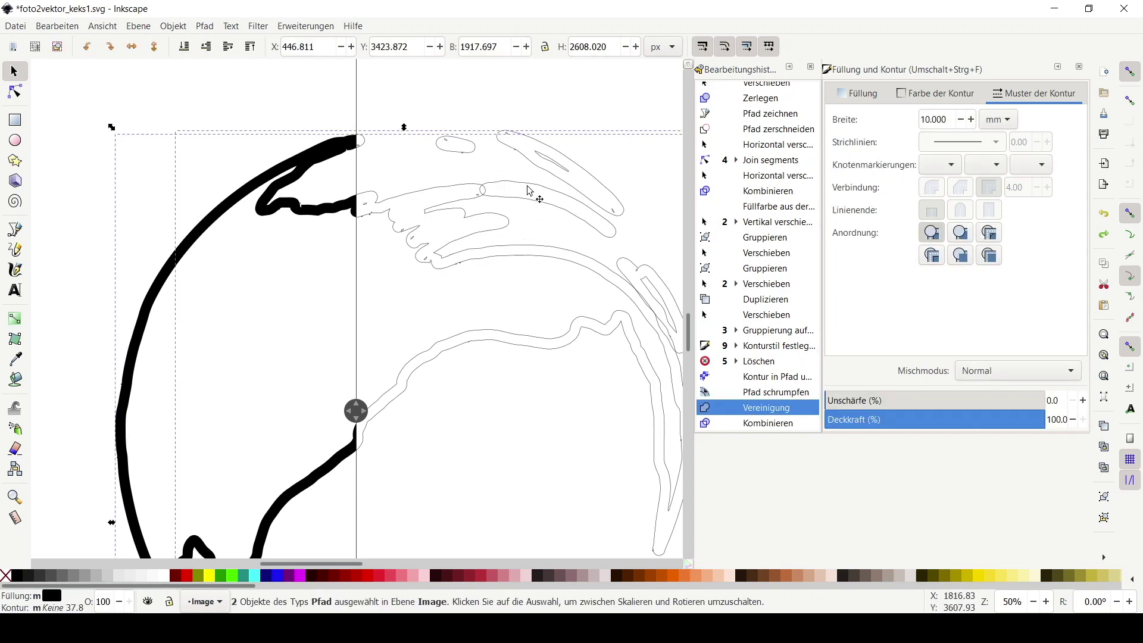
{"action": "left_click", "coordinate": [204, 26]}
{"action": "left_click", "coordinate": [255, 94]}
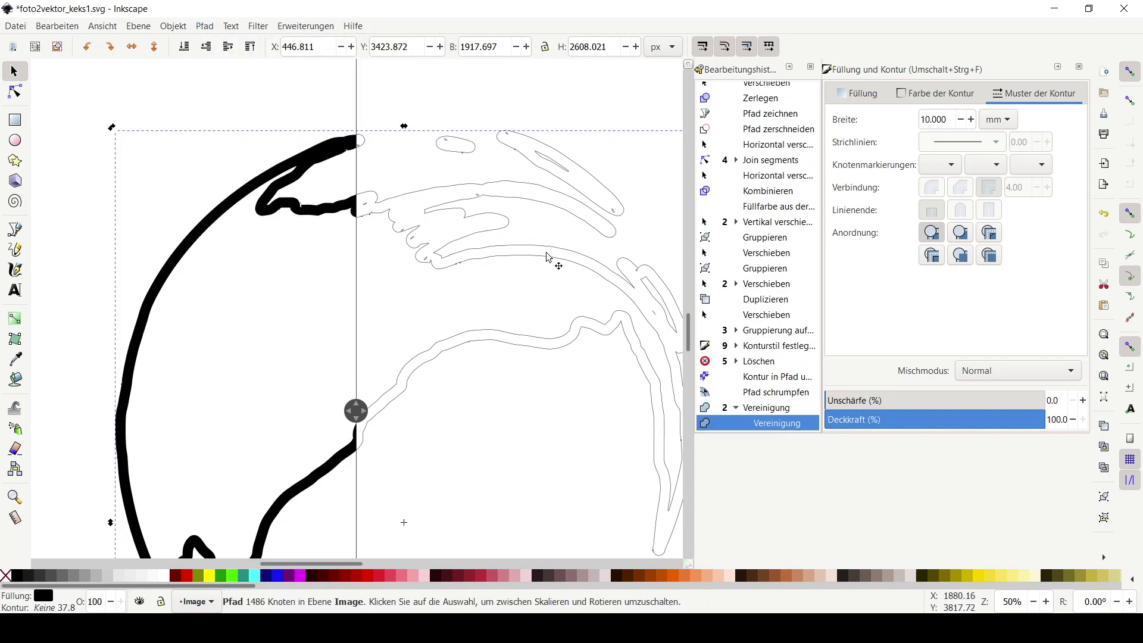
Shift the merged hair path a little to the right.
{"action": "scroll", "coordinate": [548, 238], "scroll_direction": "down", "scroll_amount": 4}
{"action": "scroll", "coordinate": [528, 257], "scroll_direction": "right", "scroll_amount": 3}
{"action": "scroll", "coordinate": [503, 215], "scroll_direction": "left", "scroll_amount": 5}
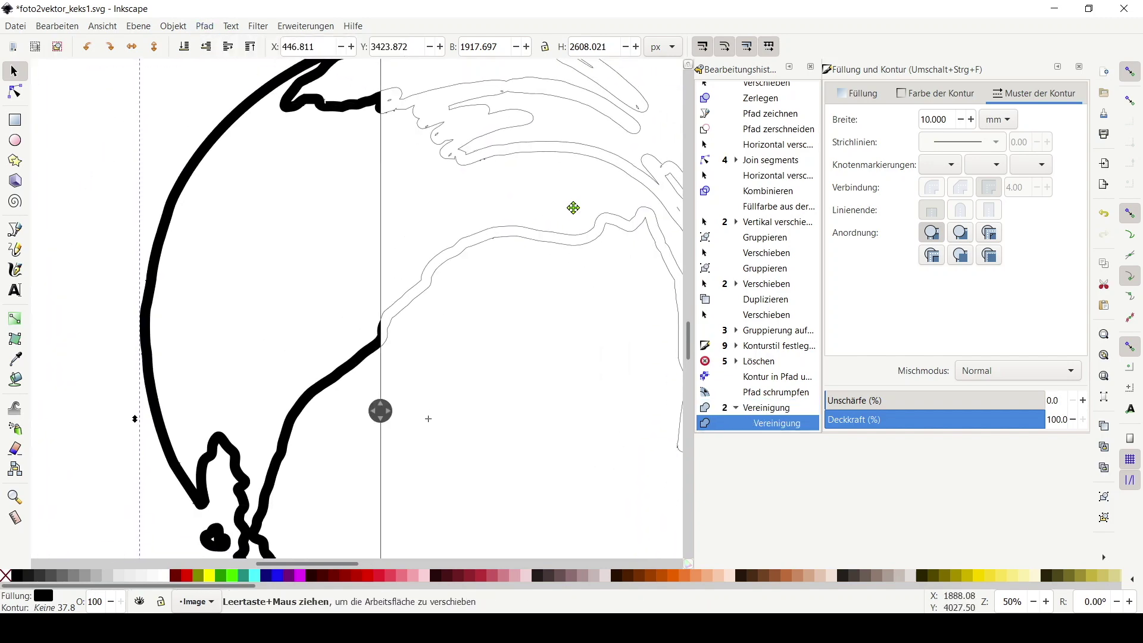
{"action": "scroll", "coordinate": [574, 208], "scroll_direction": "down", "scroll_amount": 2}
{"action": "mouse_move", "coordinate": [386, 420]}
{"action": "left_mouse_down"}
{"action": "mouse_move", "coordinate": [216, 405]}
{"action": "mouse_move", "coordinate": [152, 429]}
{"action": "left_mouse_up"}
{"action": "left_click_drag", "start_coordinate": [222, 438], "coordinate": [429, 339]}
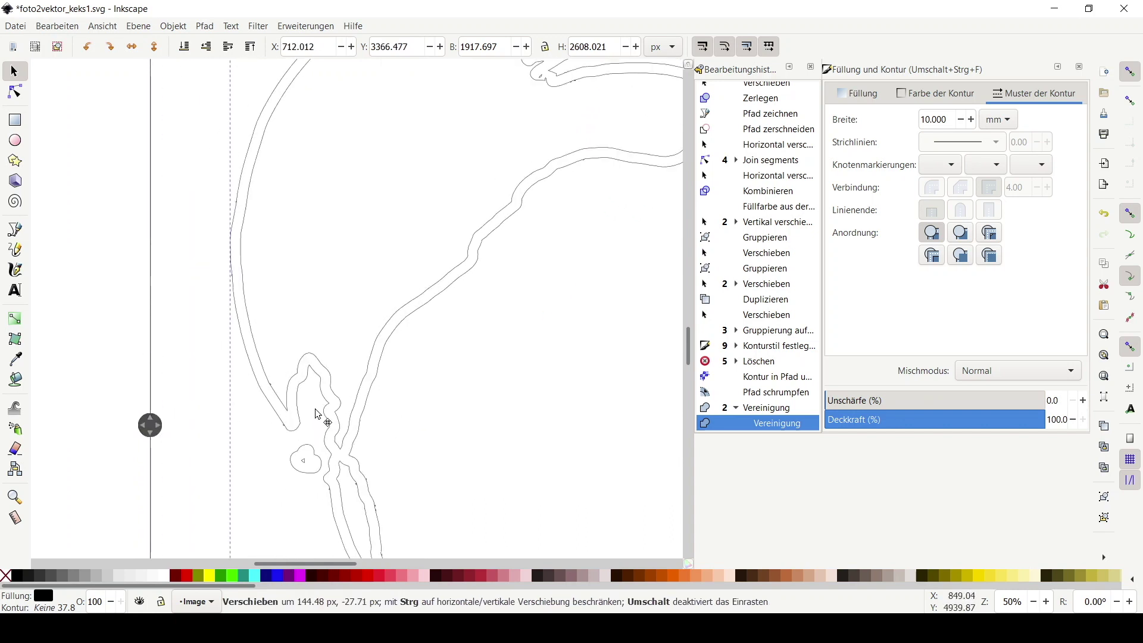
{"action": "scroll", "coordinate": [427, 334], "scroll_direction": "down", "scroll_amount": 3, "text": "ctrl"}
{"action": "scroll", "coordinate": [485, 396], "scroll_direction": "up", "scroll_amount": 2, "text": "ctrl"}
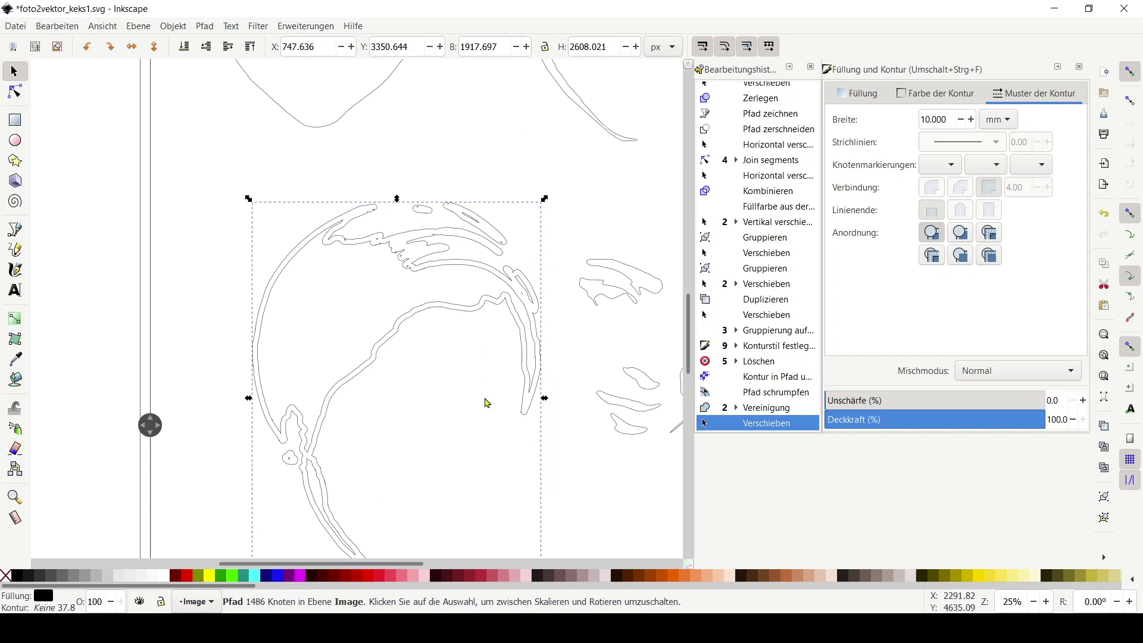
Break the hair shape apart, set the black hair shape aside and delete stray fragments.
{"action": "left_click", "coordinate": [206, 26]}
{"action": "left_click", "coordinate": [284, 208]}
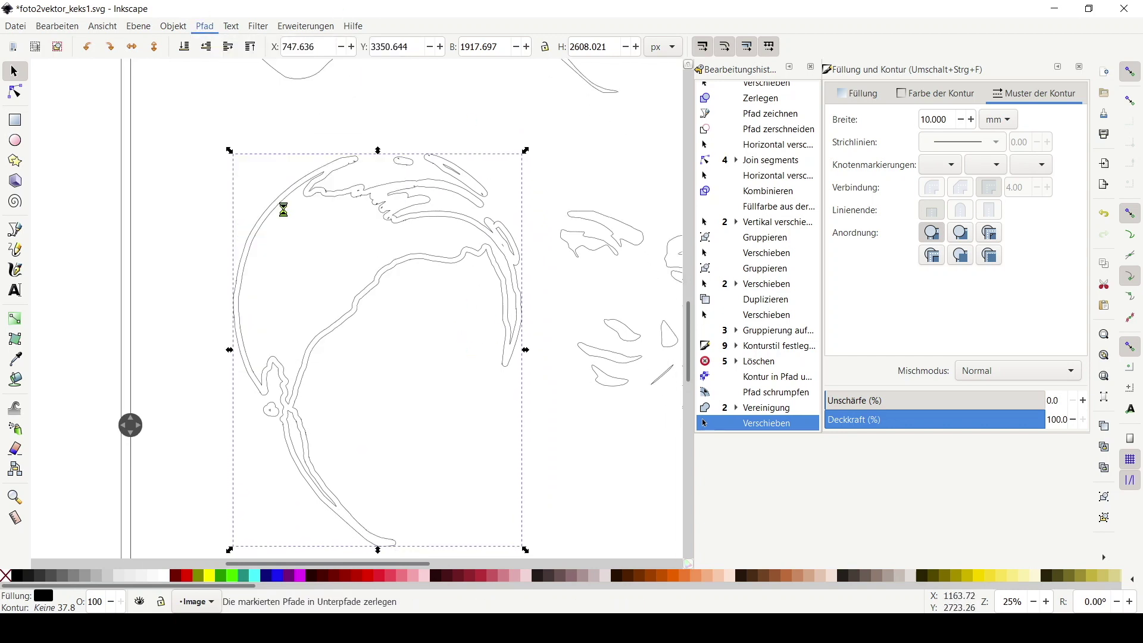
{"action": "left_click", "coordinate": [588, 440]}
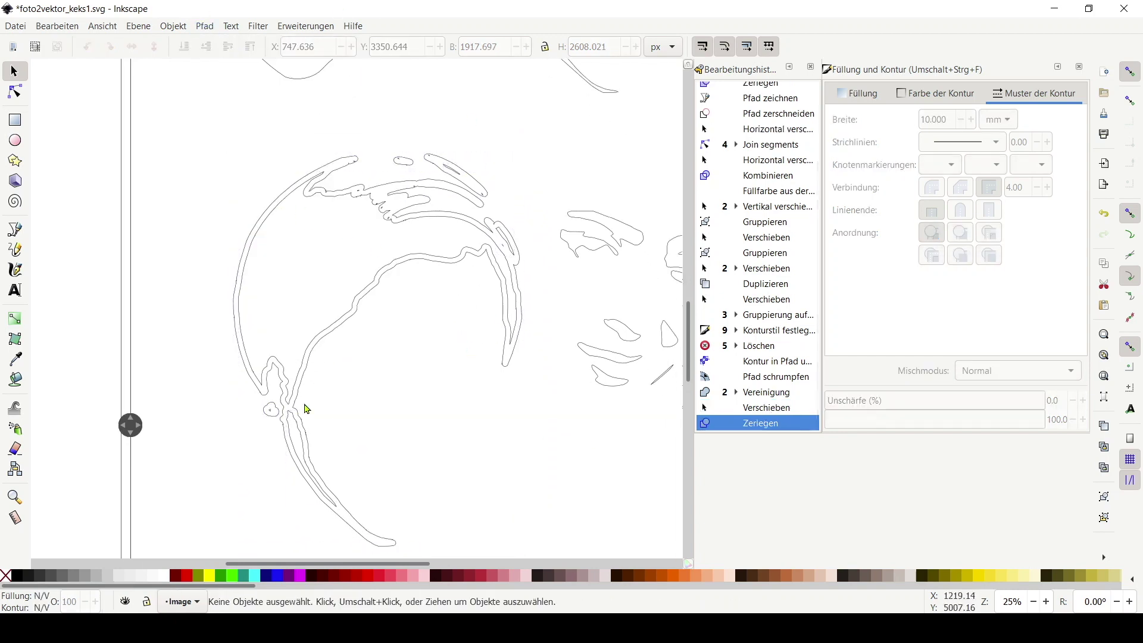
{"action": "left_click", "coordinate": [303, 431]}
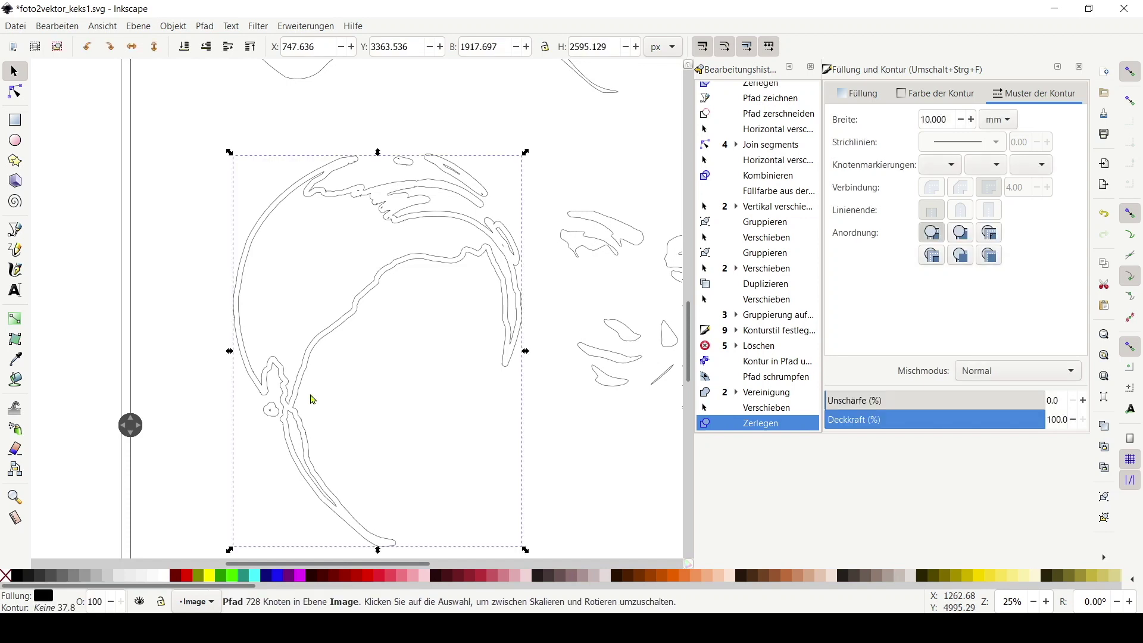
{"action": "left_click", "coordinate": [295, 450], "text": "shift"}
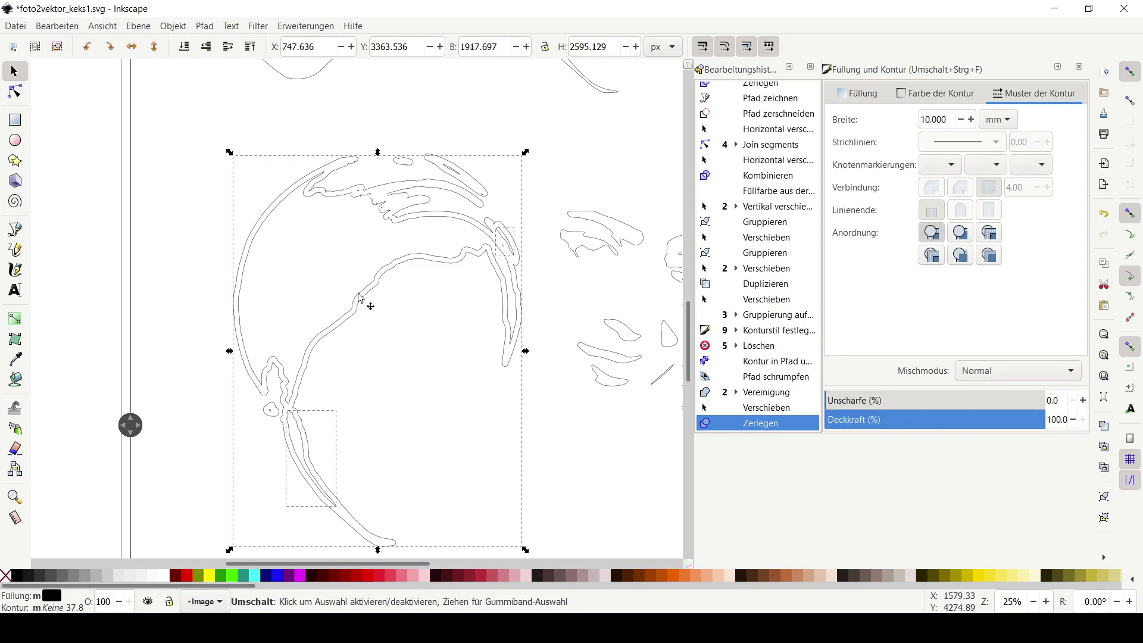
{"action": "scroll", "coordinate": [442, 189], "scroll_direction": "left", "scroll_amount": 4, "text": "shift"}
{"action": "scroll", "coordinate": [444, 194], "scroll_direction": "down", "scroll_amount": 1, "text": "ctrl"}
{"action": "scroll", "coordinate": [447, 201], "scroll_direction": "down", "scroll_amount": 1, "text": "ctrl"}
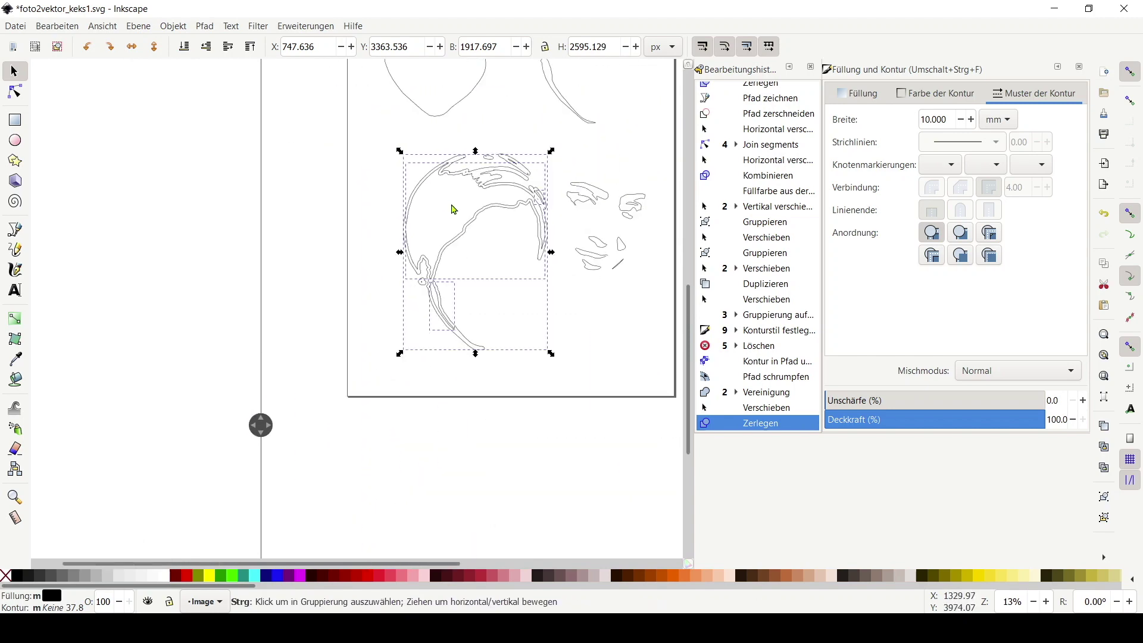
{"action": "mouse_move", "coordinate": [477, 199]}
{"action": "left_mouse_down"}
{"action": "mouse_move", "coordinate": [273, 221]}
{"action": "mouse_move", "coordinate": [485, 192]}
{"action": "left_mouse_up"}
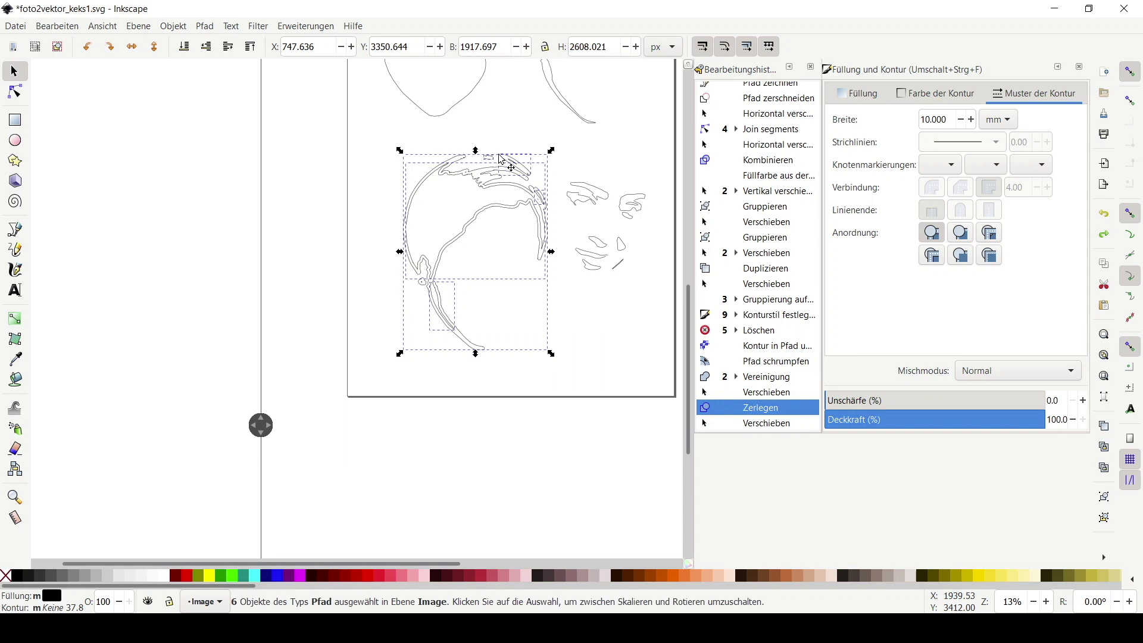
{"action": "scroll", "coordinate": [506, 191], "scroll_direction": "up", "scroll_amount": 1, "text": "ctrl"}
{"action": "mouse_move", "coordinate": [527, 216]}
{"action": "left_mouse_down"}
{"action": "mouse_move", "coordinate": [204, 237]}
{"action": "mouse_move", "coordinate": [136, 221]}
{"action": "left_mouse_up"}
{"action": "left_click_drag", "start_coordinate": [301, 120], "coordinate": [574, 465]}
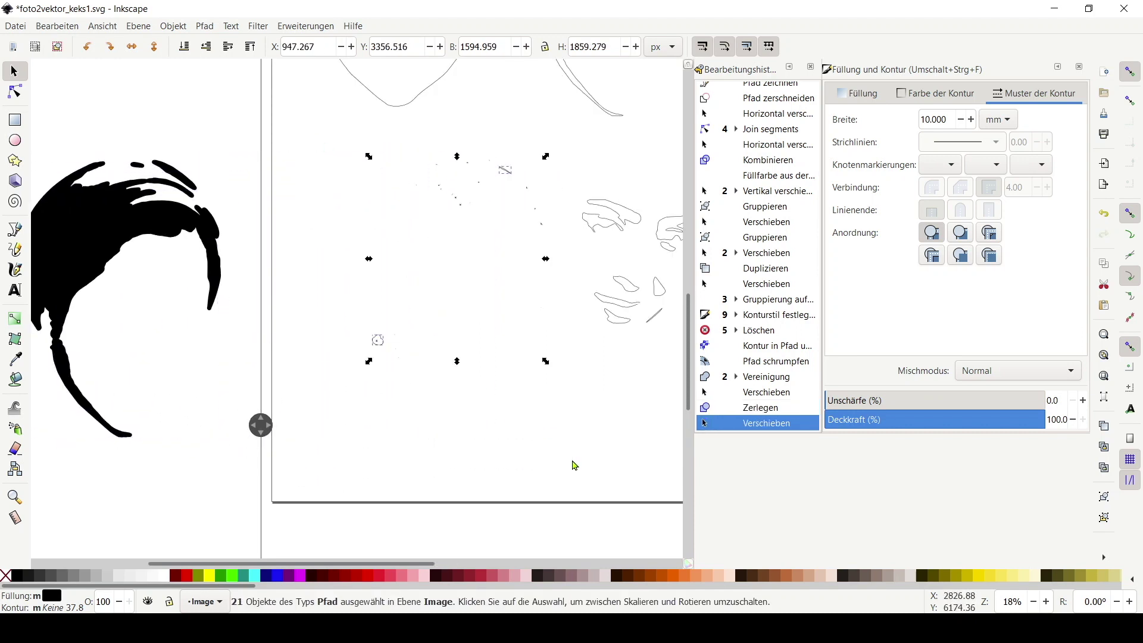
{"action": "key", "text": "Delete"}
Select the hair outline pieces, reverting an accidental flip via the history.
{"action": "middle_click_drag", "start_coordinate": [375, 386], "coordinate": [527, 381]}
{"action": "left_click_drag", "start_coordinate": [135, 122], "coordinate": [399, 483]}
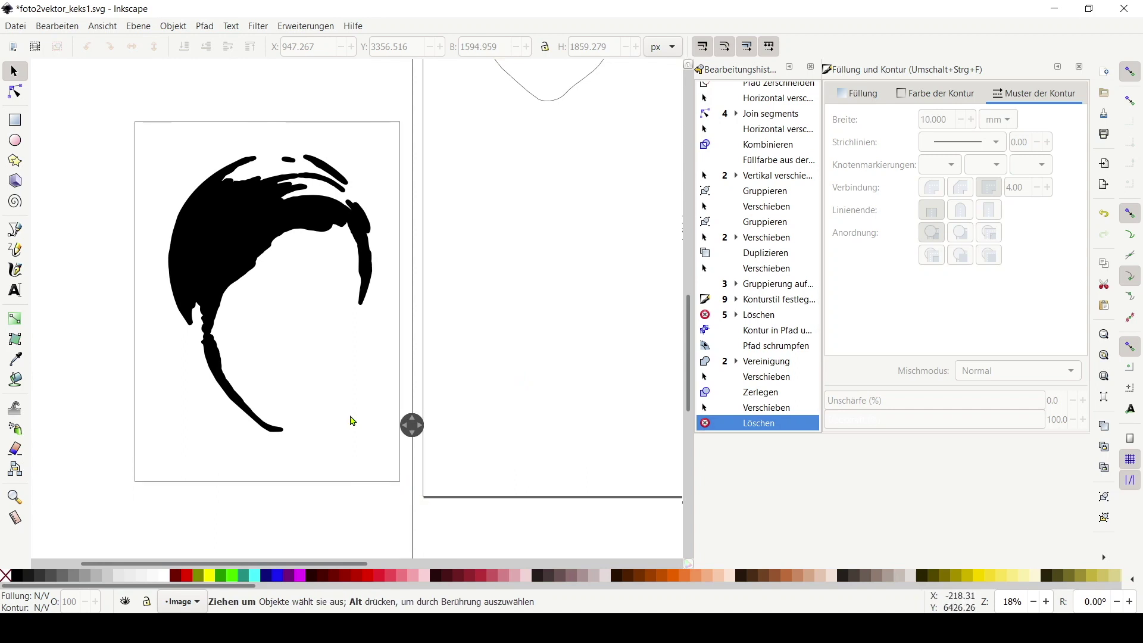
{"action": "left_click", "coordinate": [163, 44]}
{"action": "left_click", "coordinate": [760, 402]}
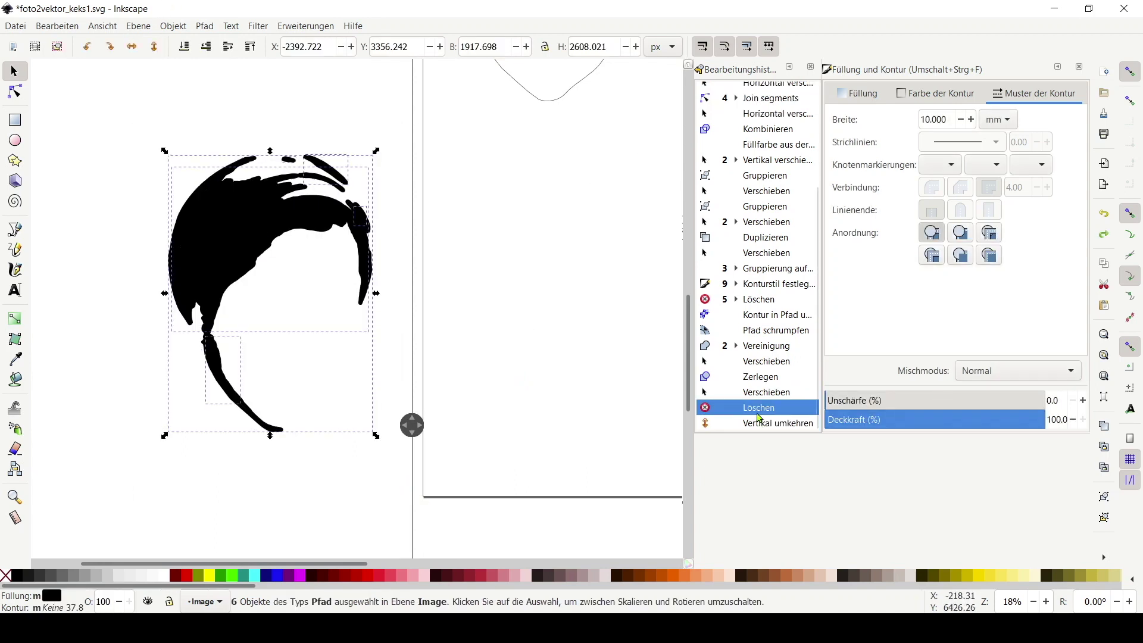
{"action": "left_click", "coordinate": [767, 392]}
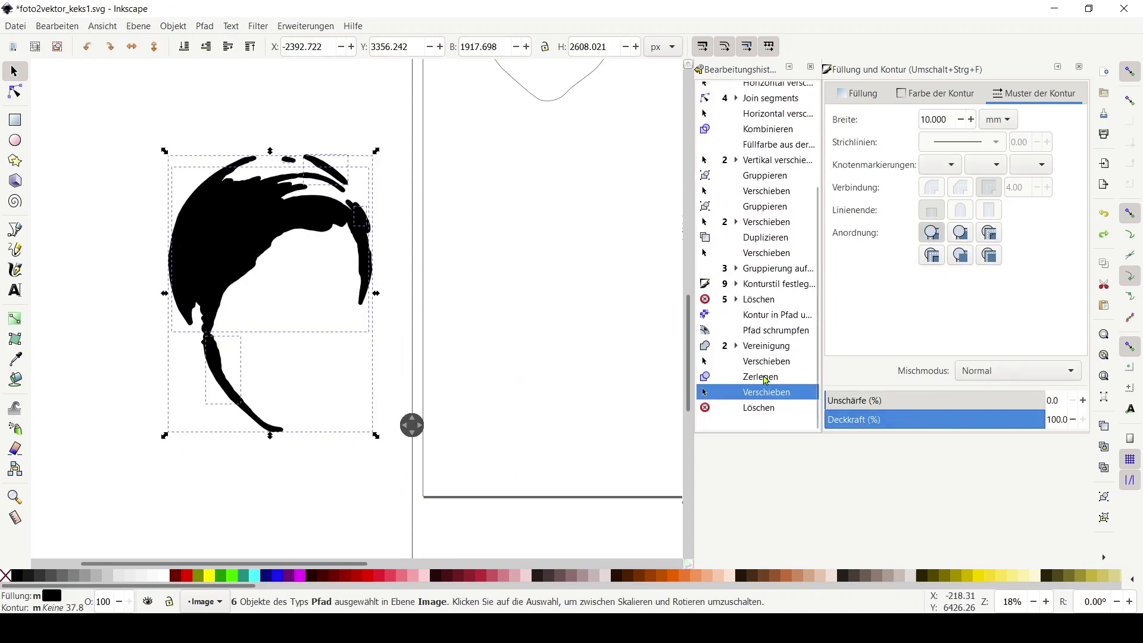
{"action": "left_click", "coordinate": [766, 380]}
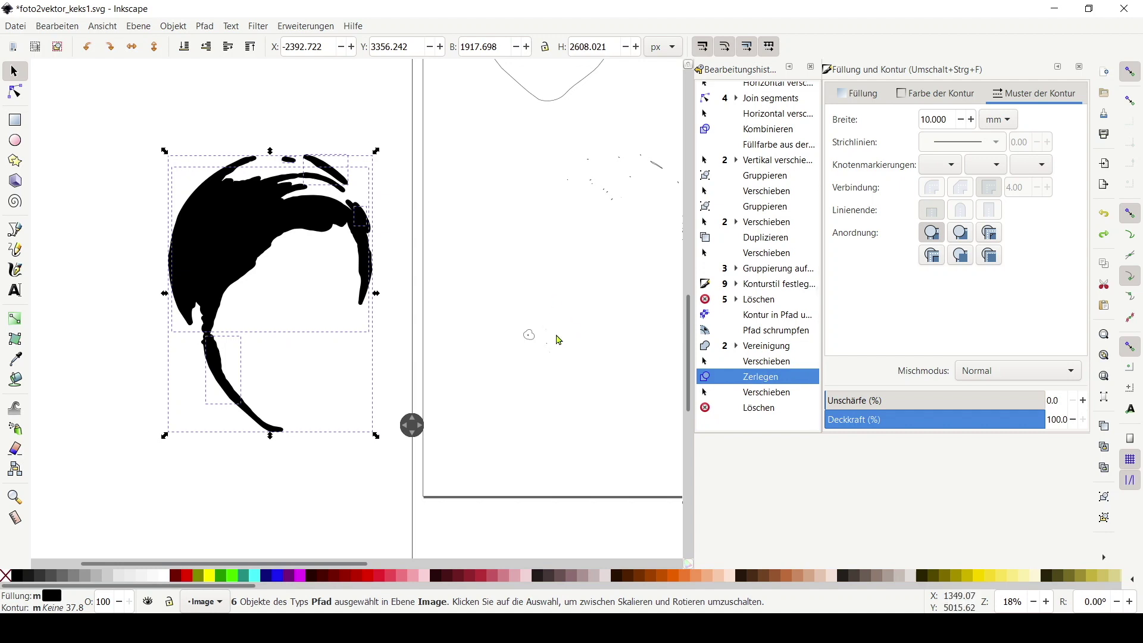
Delete the remaining 20 stray fragments.
{"action": "left_click", "coordinate": [543, 344]}
{"action": "left_click", "coordinate": [529, 335]}
{"action": "mouse_move", "coordinate": [529, 336]}
{"action": "left_mouse_down"}
{"action": "mouse_move", "coordinate": [194, 344]}
{"action": "mouse_move", "coordinate": [191, 327]}
{"action": "left_mouse_up"}
{"action": "left_click_drag", "start_coordinate": [440, 116], "coordinate": [623, 454]}
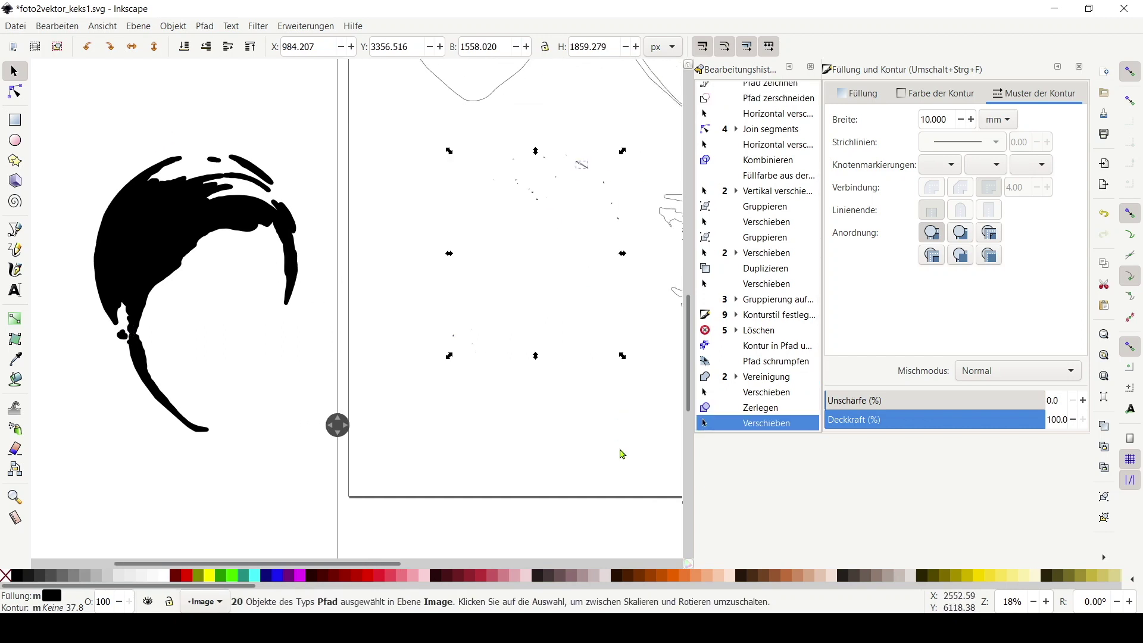
{"action": "key", "text": "Delete"}
{"action": "left_click_drag", "start_coordinate": [548, 168], "coordinate": [652, 417]}
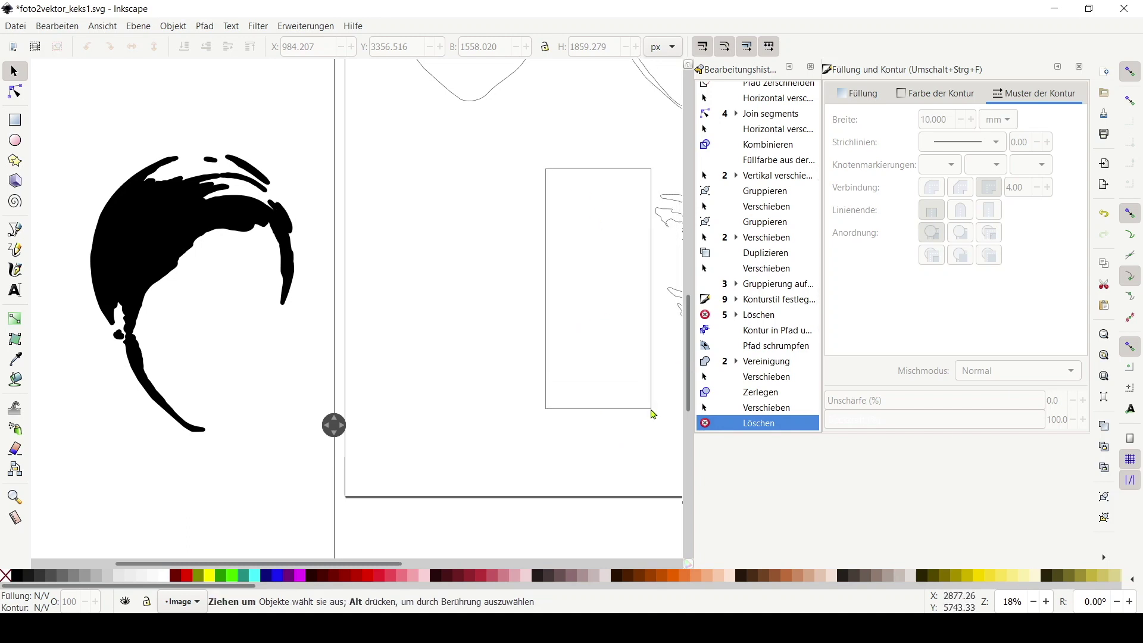
Move the hair outline paths onto the other page.
{"action": "left_click_drag", "start_coordinate": [76, 127], "coordinate": [274, 415]}
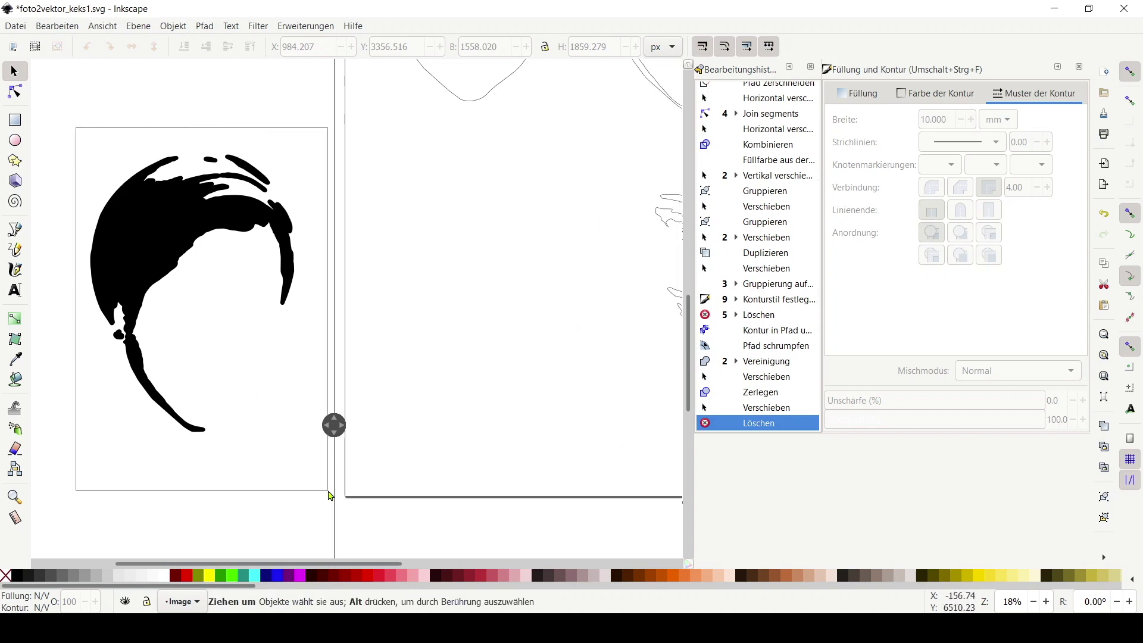
{"action": "left_click_drag", "start_coordinate": [330, 496], "coordinate": [331, 496]}
{"action": "left_click_drag", "start_coordinate": [196, 248], "coordinate": [491, 242]}
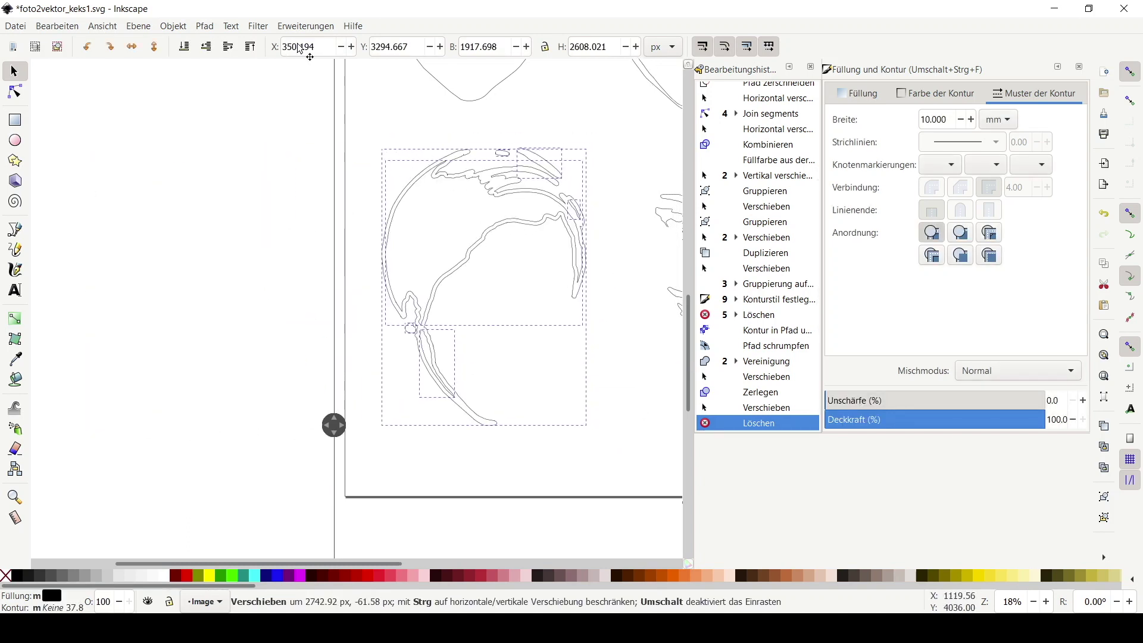
{"action": "left_click_drag", "start_coordinate": [301, 50], "coordinate": [301, 50]}
{"action": "left_click_drag", "start_coordinate": [331, 425], "coordinate": [469, 428]}
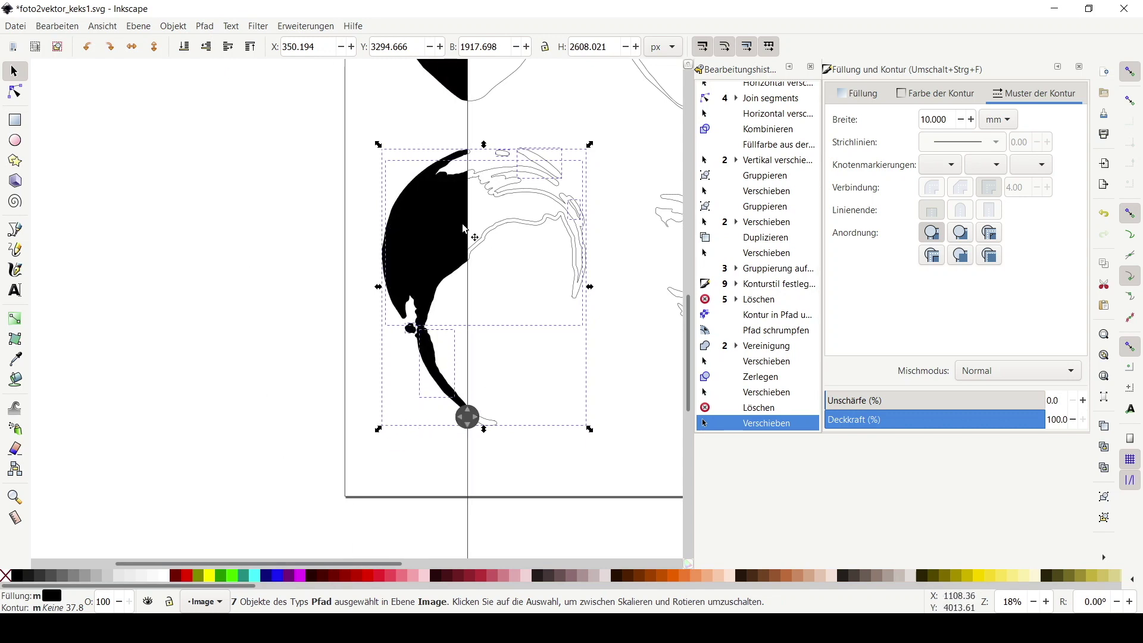
Combine the hair outline paths into a single path.
{"action": "left_click", "coordinate": [206, 26]}
{"action": "left_click", "coordinate": [273, 194]}
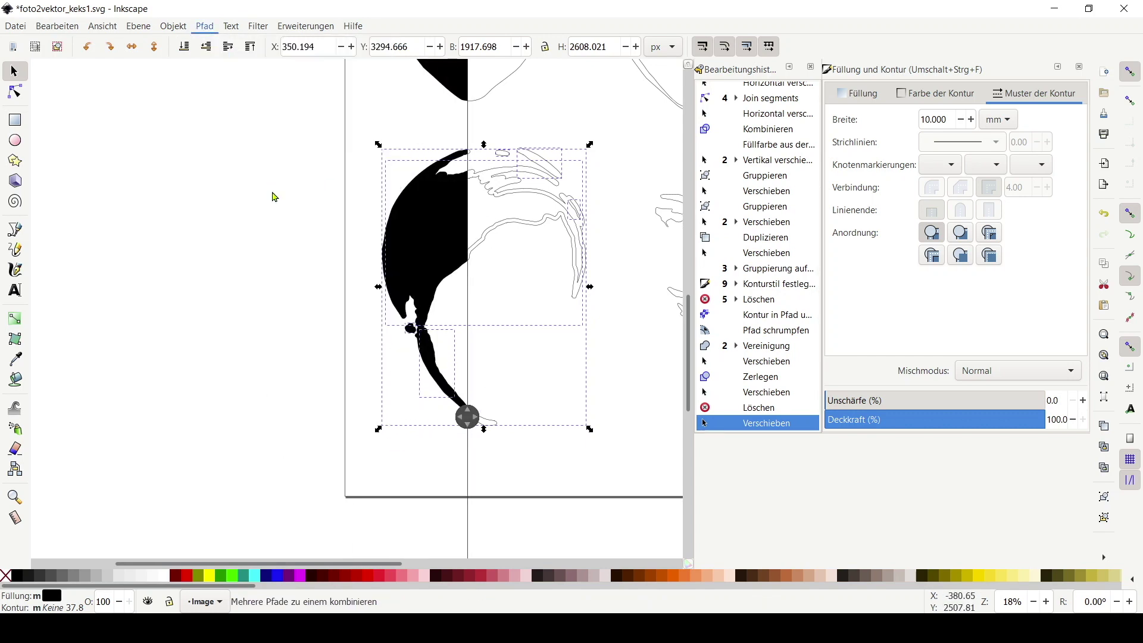
{"action": "mouse_move", "coordinate": [468, 416]}
{"action": "left_mouse_down"}
{"action": "mouse_move", "coordinate": [593, 427]}
{"action": "mouse_move", "coordinate": [447, 426]}
{"action": "mouse_move", "coordinate": [603, 427]}
{"action": "left_mouse_up"}
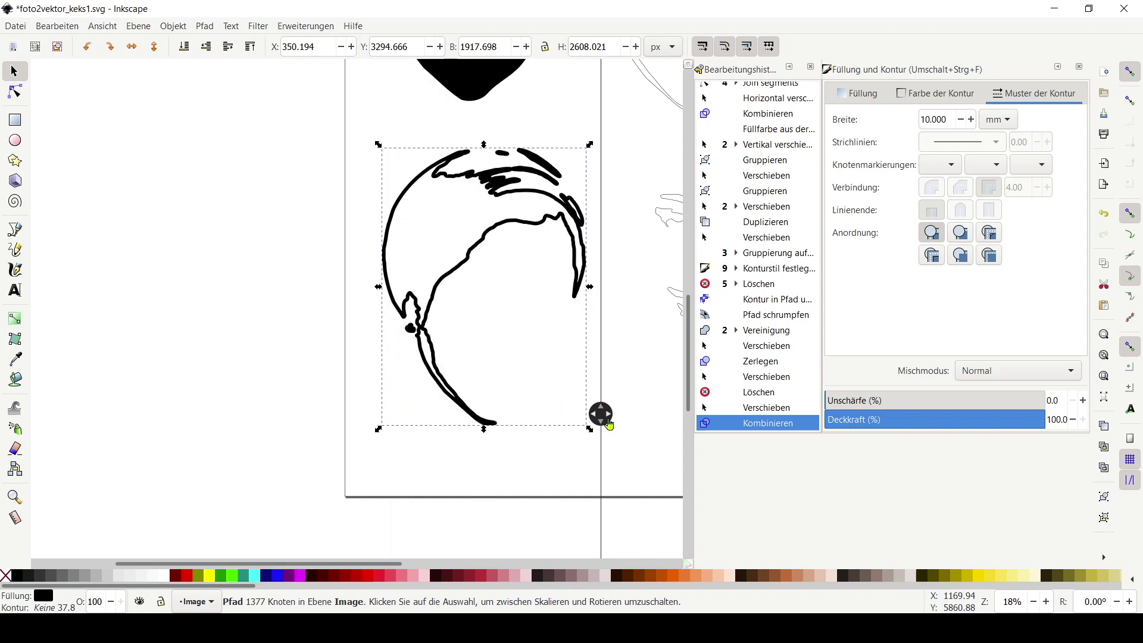
{"action": "scroll", "coordinate": [595, 411], "scroll_direction": "down", "scroll_amount": 2, "text": "ctrl"}
{"action": "scroll", "coordinate": [554, 405], "scroll_direction": "right", "scroll_amount": 4}
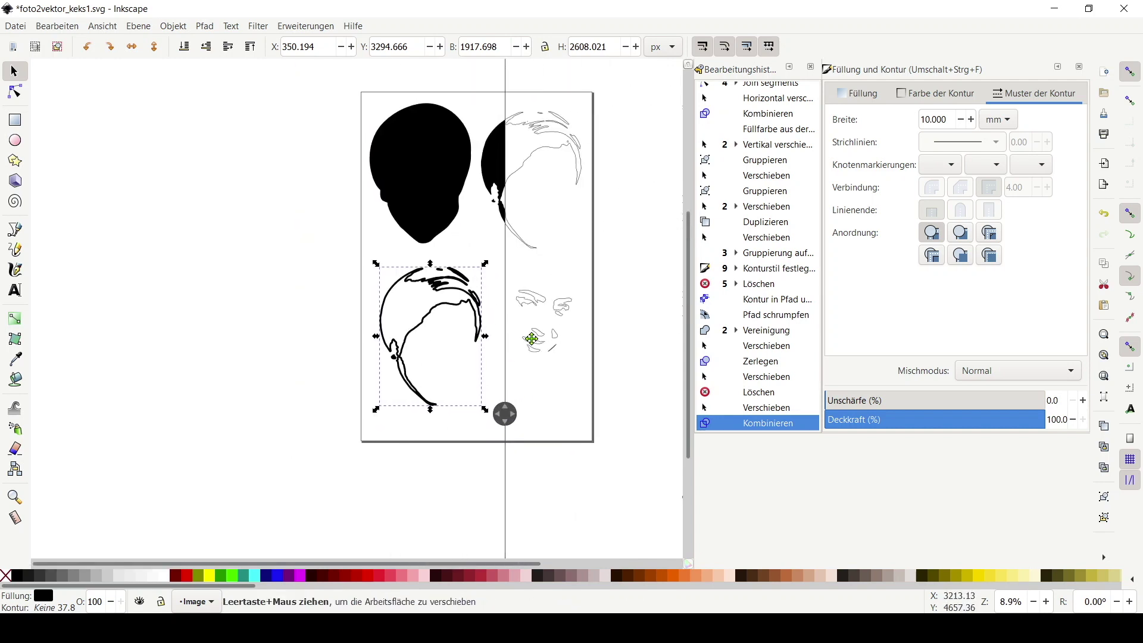
{"action": "scroll", "coordinate": [510, 394], "scroll_direction": "up", "scroll_amount": 2}
{"action": "mouse_move", "coordinate": [509, 394]}
{"action": "middle_mouse_down"}
{"action": "mouse_move", "coordinate": [452, 393]}
{"action": "mouse_move", "coordinate": [447, 409]}
{"action": "middle_mouse_up"}
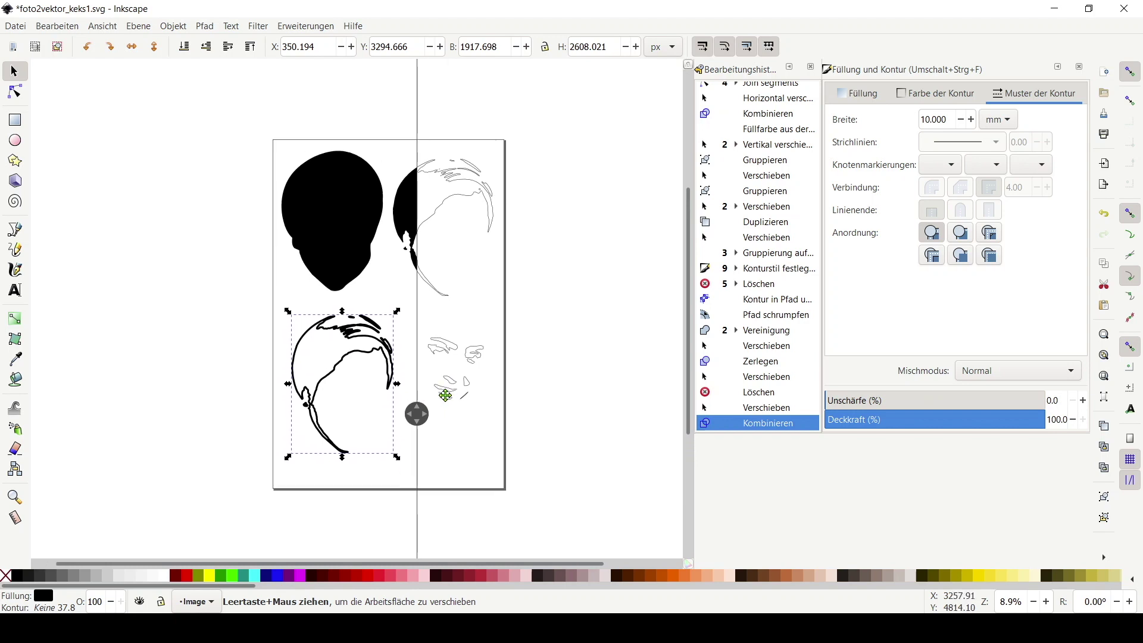
{"action": "left_click_drag", "start_coordinate": [430, 413], "coordinate": [531, 420]}
Save the drawing as foto2vektor_keks1.svg.
{"action": "left_click", "coordinate": [466, 442]}
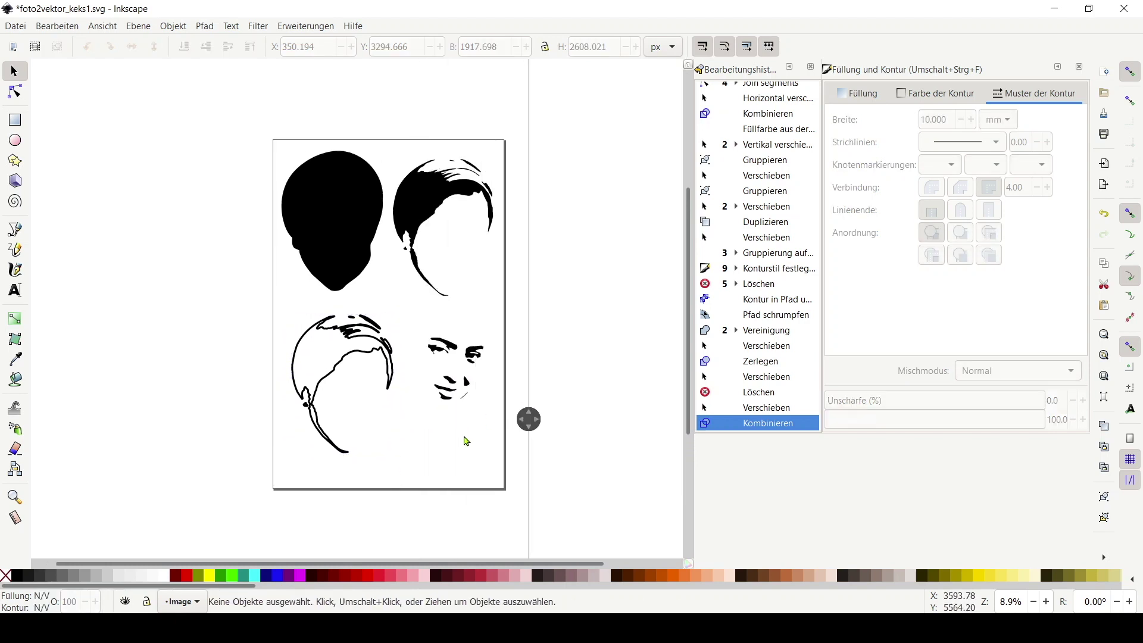
{"action": "left_click", "coordinate": [16, 28]}
{"action": "left_click", "coordinate": [46, 128]}
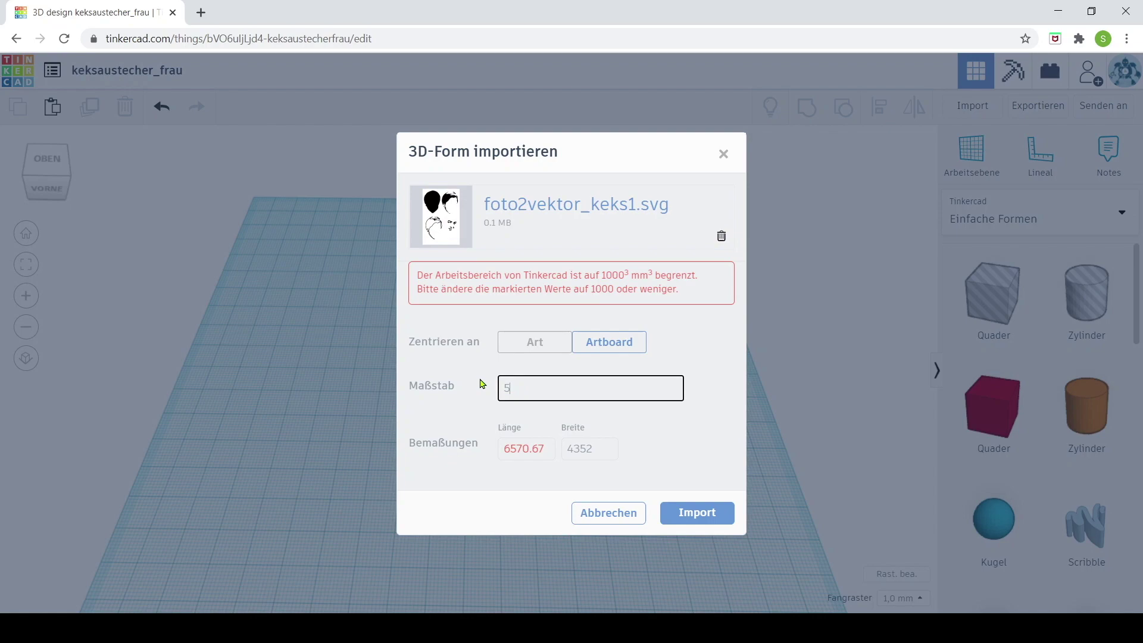
Import foto2vektor_keks1.svg into Tinkercad and drop a red box beside it.
{"action": "left_click", "coordinate": [703, 499]}
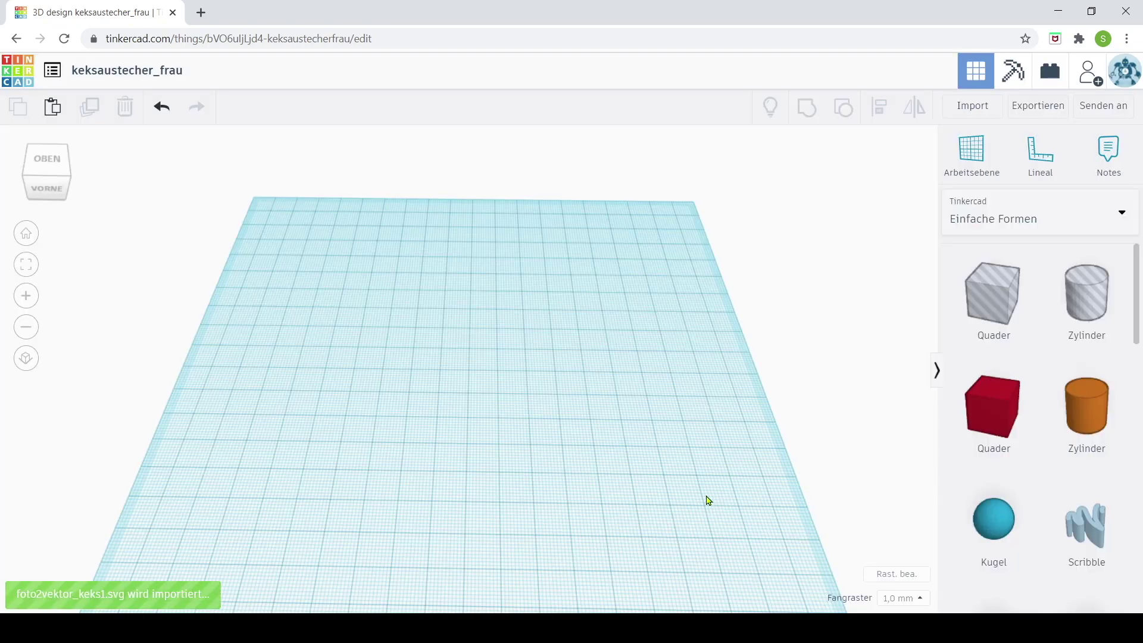
{"action": "left_click_drag", "start_coordinate": [1007, 417], "coordinate": [538, 379]}
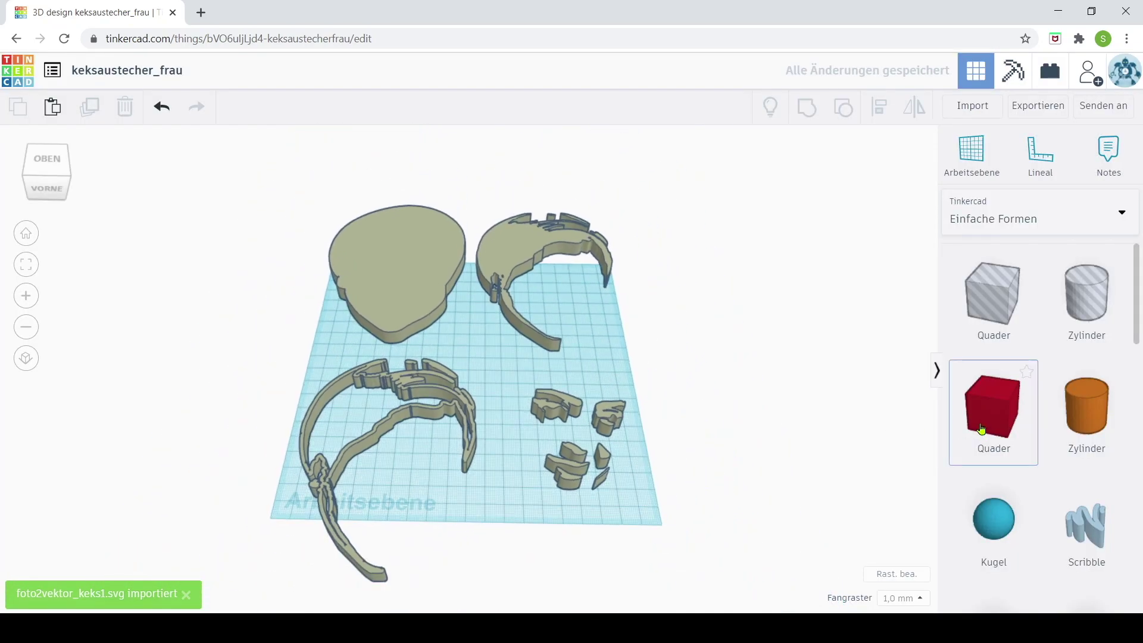
{"action": "scroll", "coordinate": [537, 380], "scroll_direction": "up", "scroll_amount": 3}
Size the red guide box to 70 × 50.
{"action": "left_click_drag", "start_coordinate": [575, 422], "coordinate": [701, 543]}
{"action": "scroll", "coordinate": [710, 426], "scroll_direction": "down", "scroll_amount": 2}
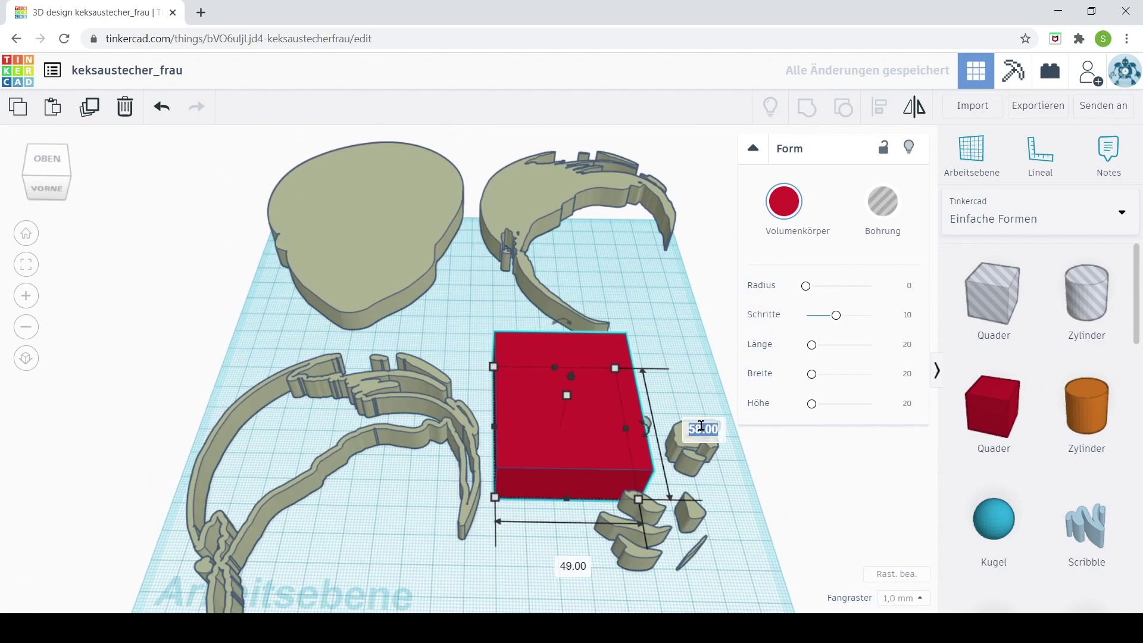
{"action": "left_click", "coordinate": [560, 564]}
{"action": "key", "text": "Return"}
{"action": "left_click", "coordinate": [464, 327]}
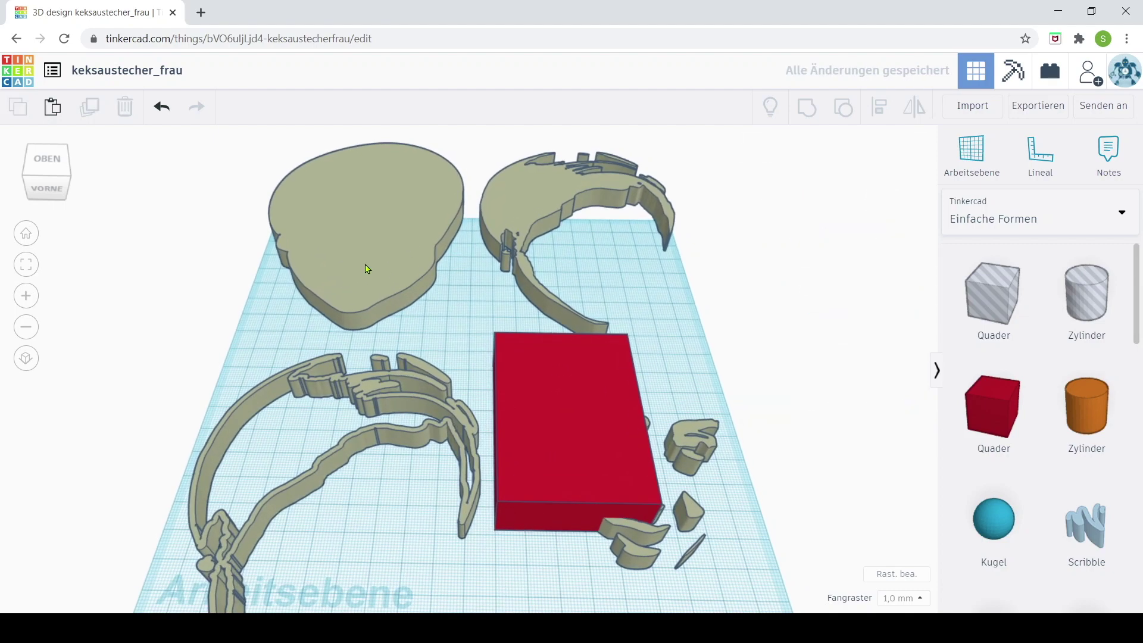
Scale the head and hair group to match the flattened red box.
{"action": "left_click_drag", "start_coordinate": [367, 269], "coordinate": [523, 421]}
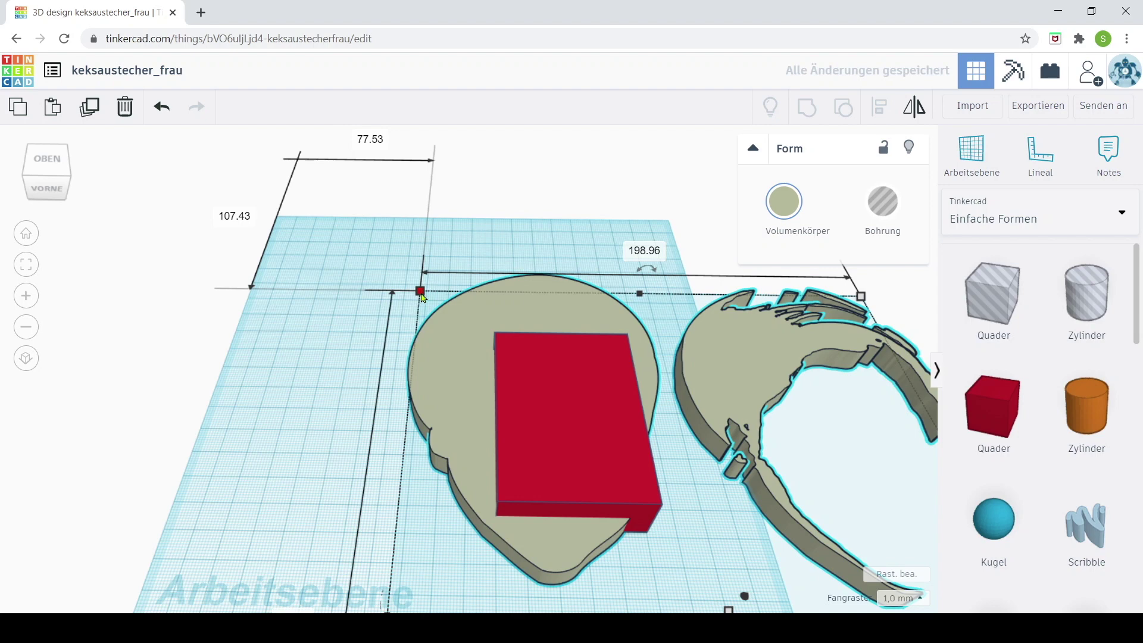
{"action": "mouse_move", "coordinate": [420, 291]}
{"action": "left_mouse_down"}
{"action": "mouse_move", "coordinate": [580, 481]}
{"action": "mouse_move", "coordinate": [548, 451]}
{"action": "mouse_move", "coordinate": [545, 429]}
{"action": "mouse_move", "coordinate": [566, 437]}
{"action": "left_mouse_up"}
{"action": "left_click", "coordinate": [587, 440]}
{"action": "left_click_drag", "start_coordinate": [640, 545], "coordinate": [589, 491]}
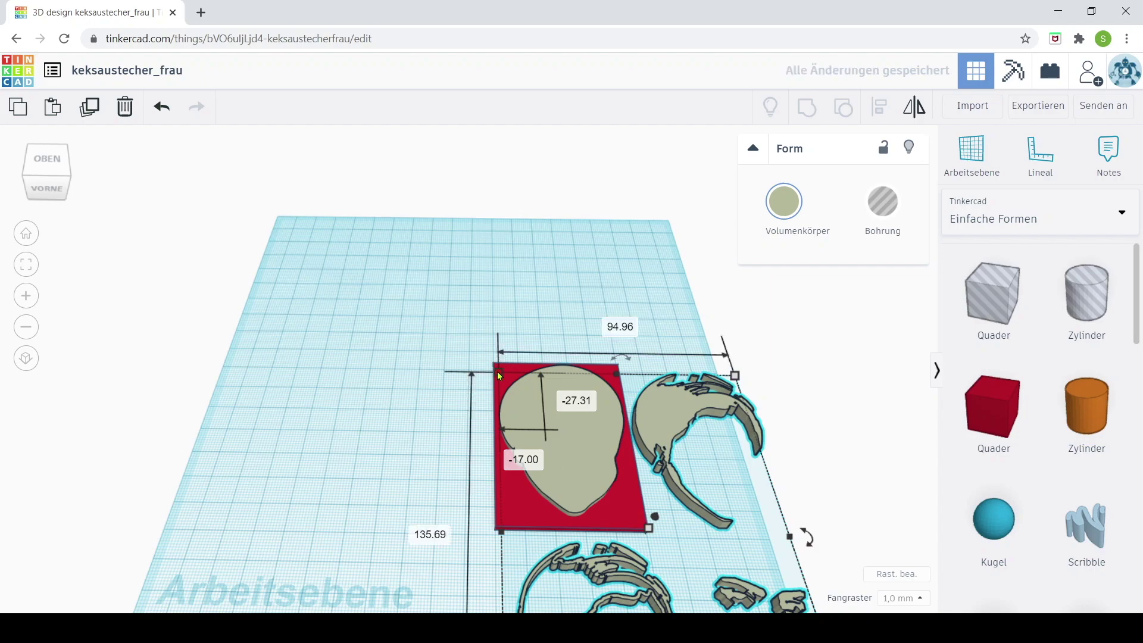
{"action": "left_click_drag", "start_coordinate": [498, 371], "coordinate": [486, 361]}
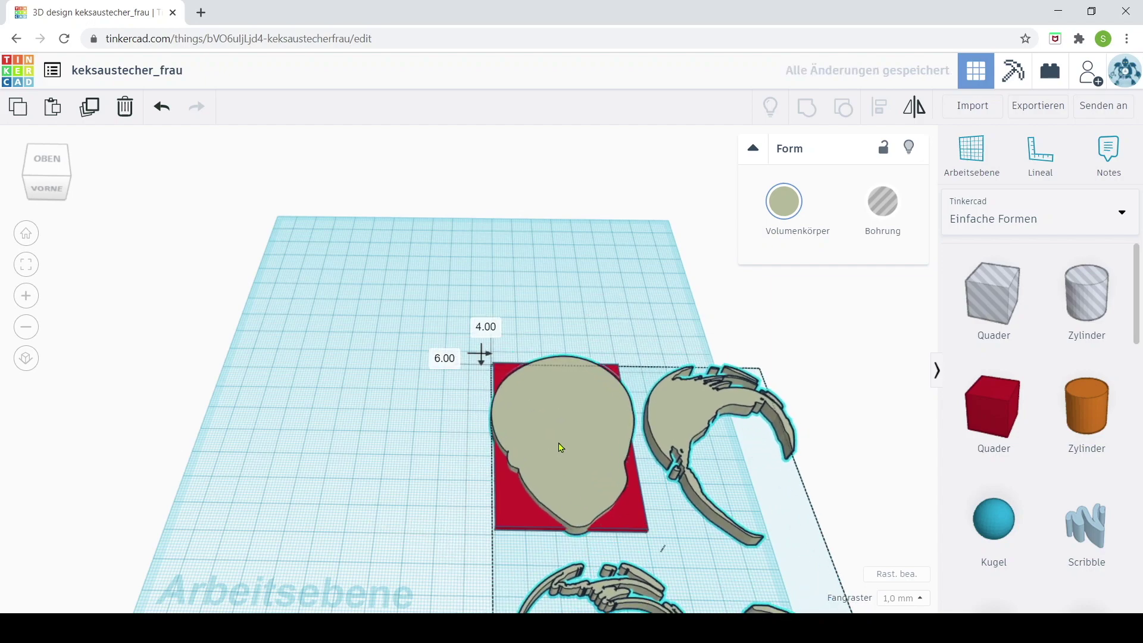
{"action": "right_click_drag", "start_coordinate": [563, 452], "coordinate": [496, 365]}
{"action": "left_click_drag", "start_coordinate": [496, 364], "coordinate": [562, 426]}
{"action": "right_click_drag", "start_coordinate": [561, 426], "coordinate": [583, 353]}
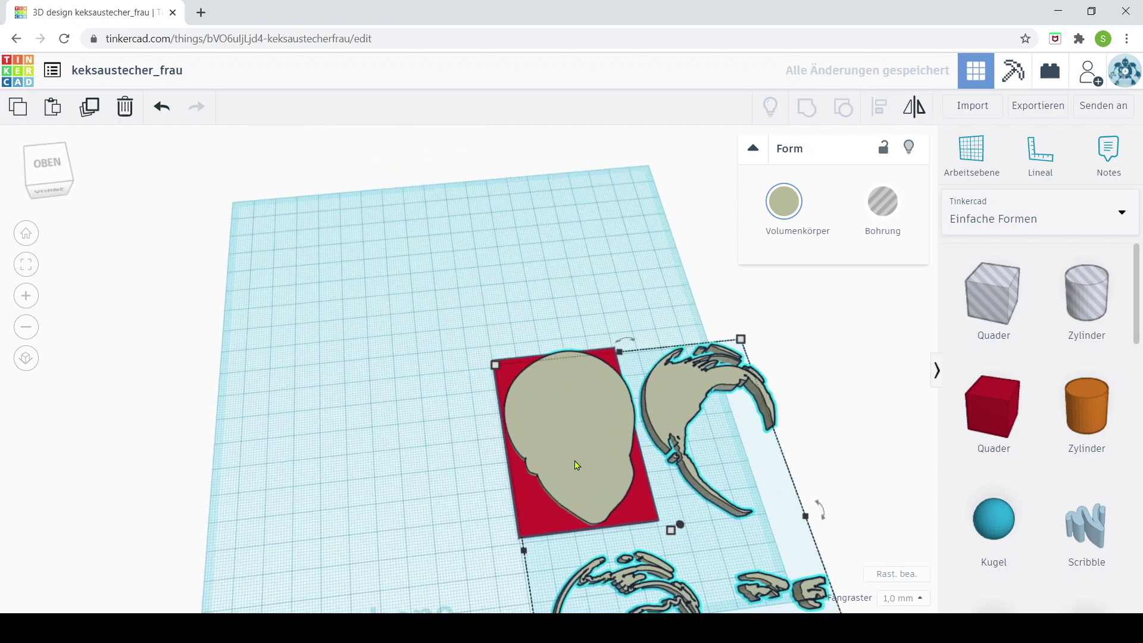
Delete the red box, move the head group right and place a hole box over it.
{"action": "left_click", "coordinate": [583, 458]}
{"action": "key", "text": "Delete"}
{"action": "left_click_drag", "start_coordinate": [292, 314], "coordinate": [453, 311]}
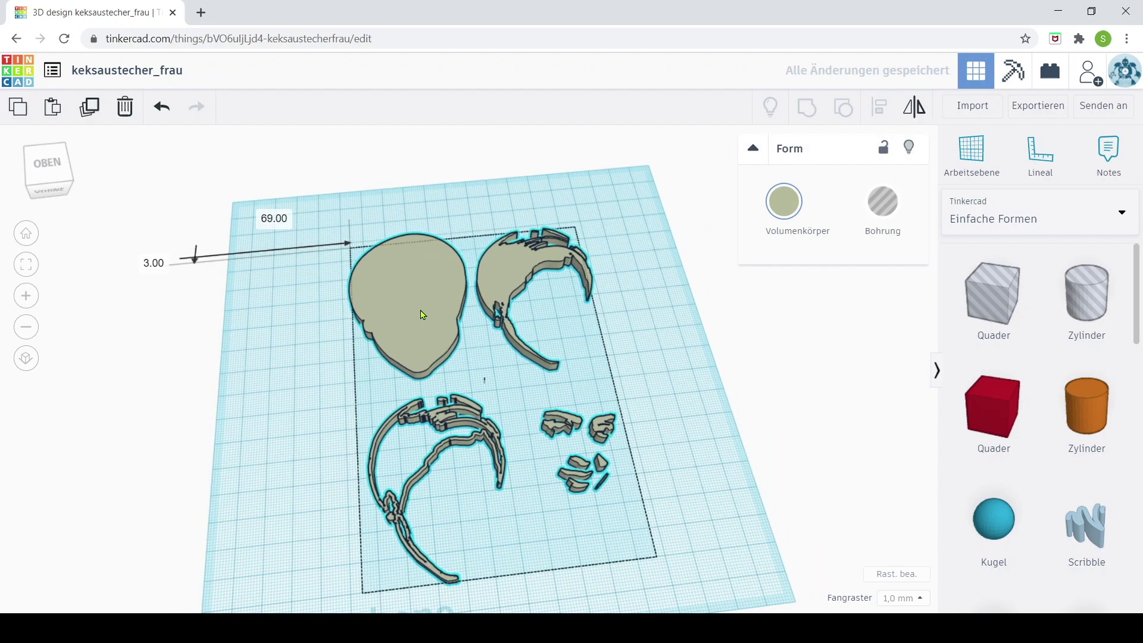
{"action": "mouse_move", "coordinate": [984, 298]}
{"action": "left_mouse_down"}
{"action": "mouse_move", "coordinate": [322, 256]}
{"action": "mouse_move", "coordinate": [476, 387]}
{"action": "left_mouse_up"}
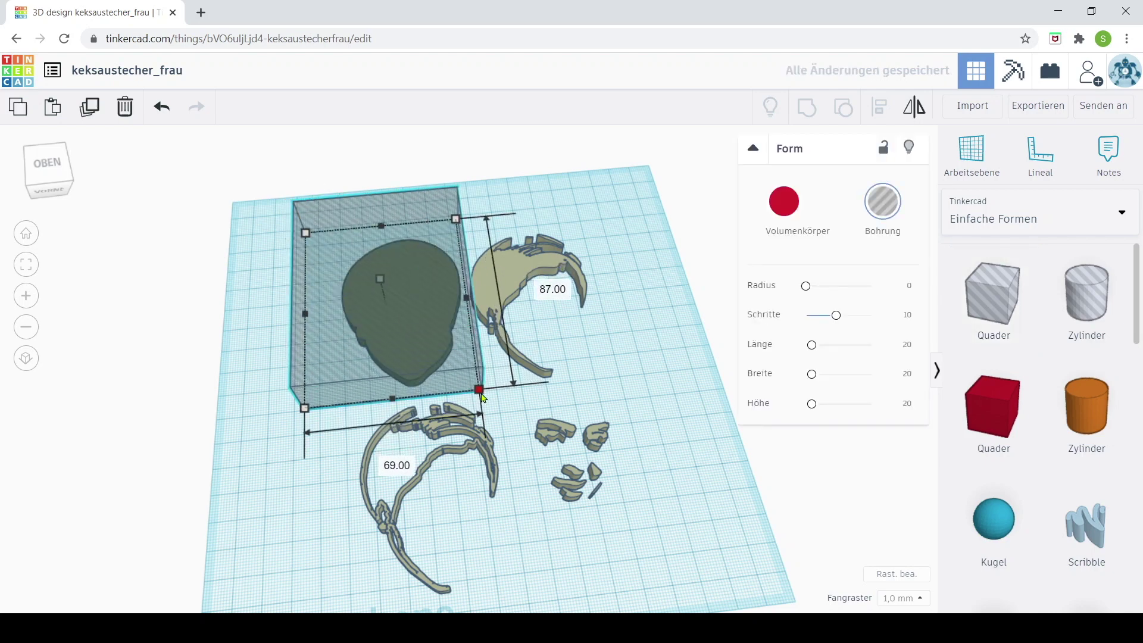
Fit a hole box to the head and duplicate it over the hair and hair outline.
{"action": "left_click_drag", "start_coordinate": [311, 315], "coordinate": [346, 323]}
{"action": "left_click", "coordinate": [89, 107]}
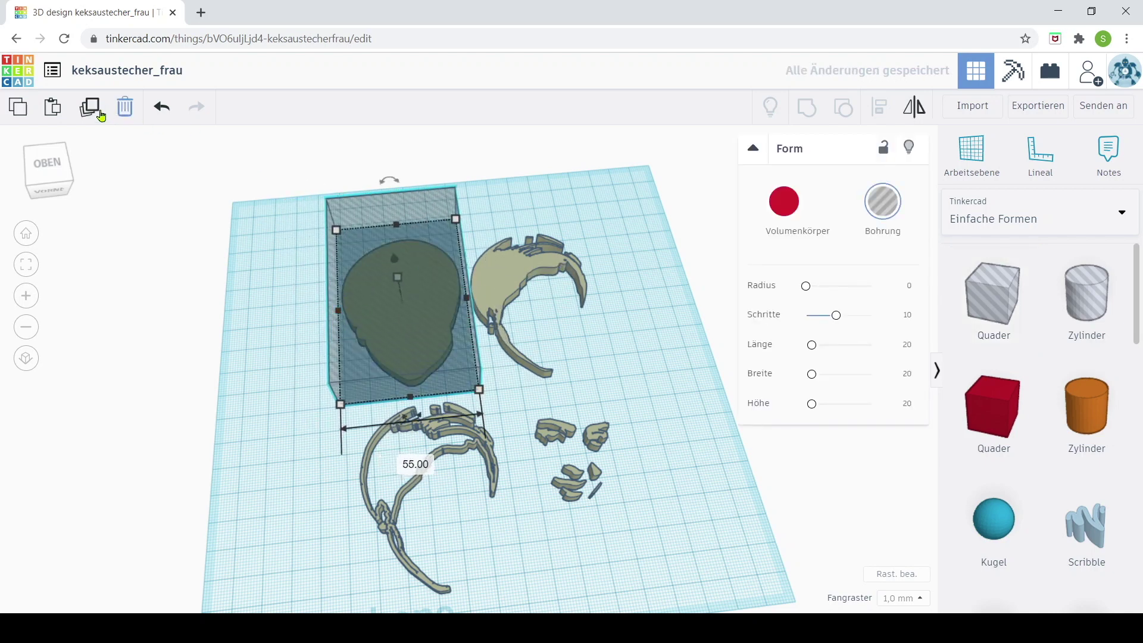
{"action": "left_click_drag", "start_coordinate": [440, 332], "coordinate": [573, 337]}
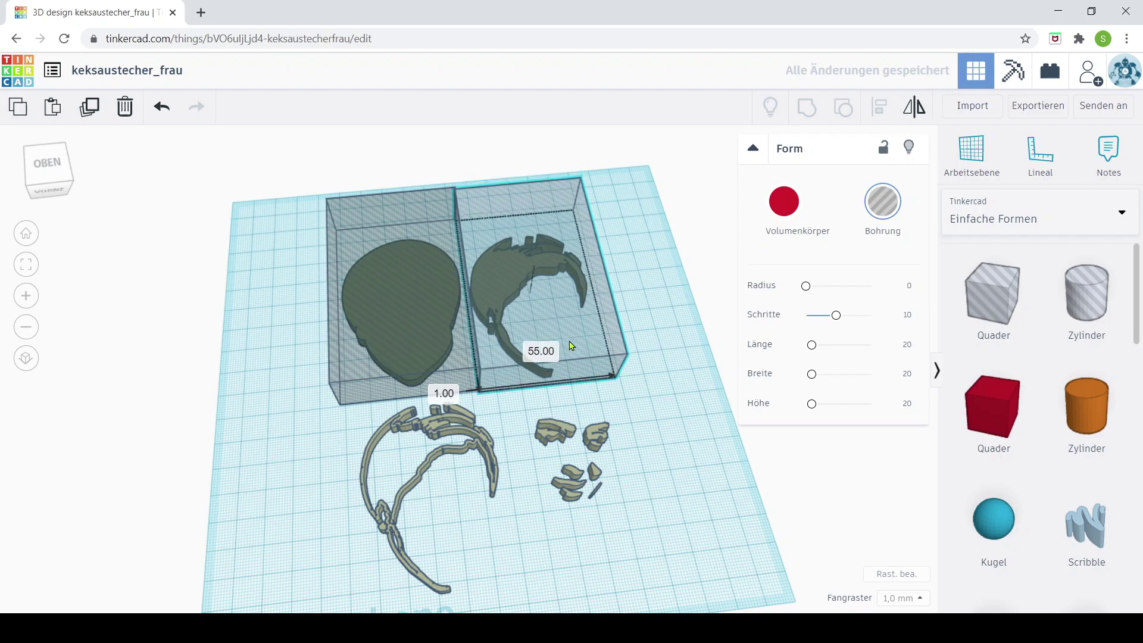
{"action": "left_click", "coordinate": [89, 107]}
{"action": "left_click_drag", "start_coordinate": [513, 309], "coordinate": [395, 527]}
{"action": "right_click_drag", "start_coordinate": [417, 524], "coordinate": [712, 480]}
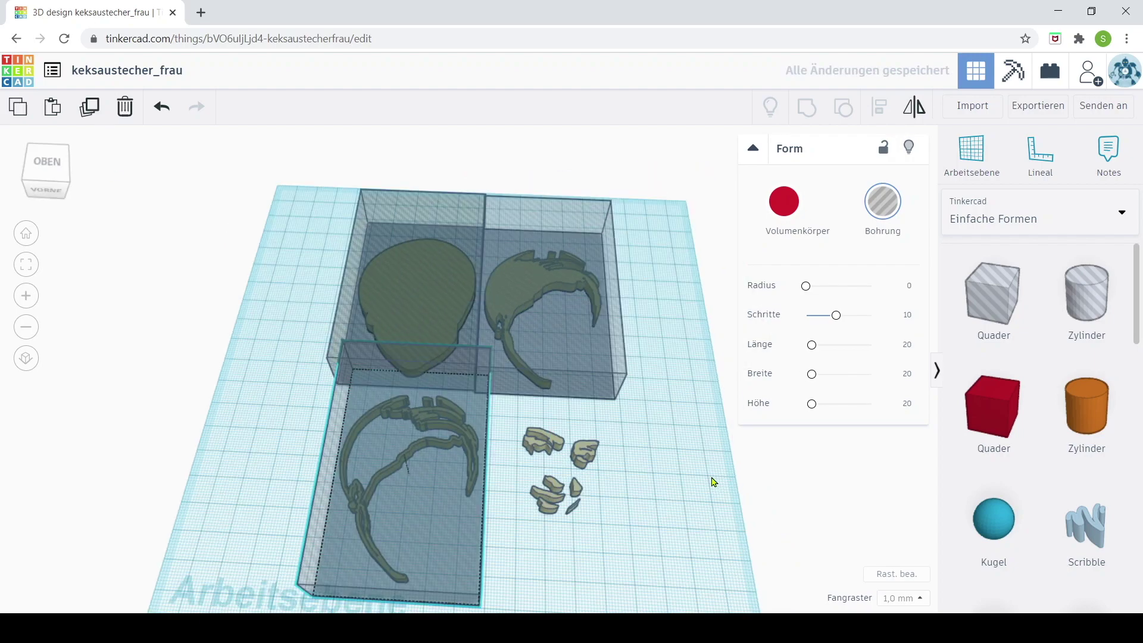
Group all shapes and move the small facial pieces far right.
{"action": "key", "text": "ctrl+a"}
{"action": "left_click", "coordinate": [815, 114]}
{"action": "left_click_drag", "start_coordinate": [560, 470], "coordinate": [828, 393]}
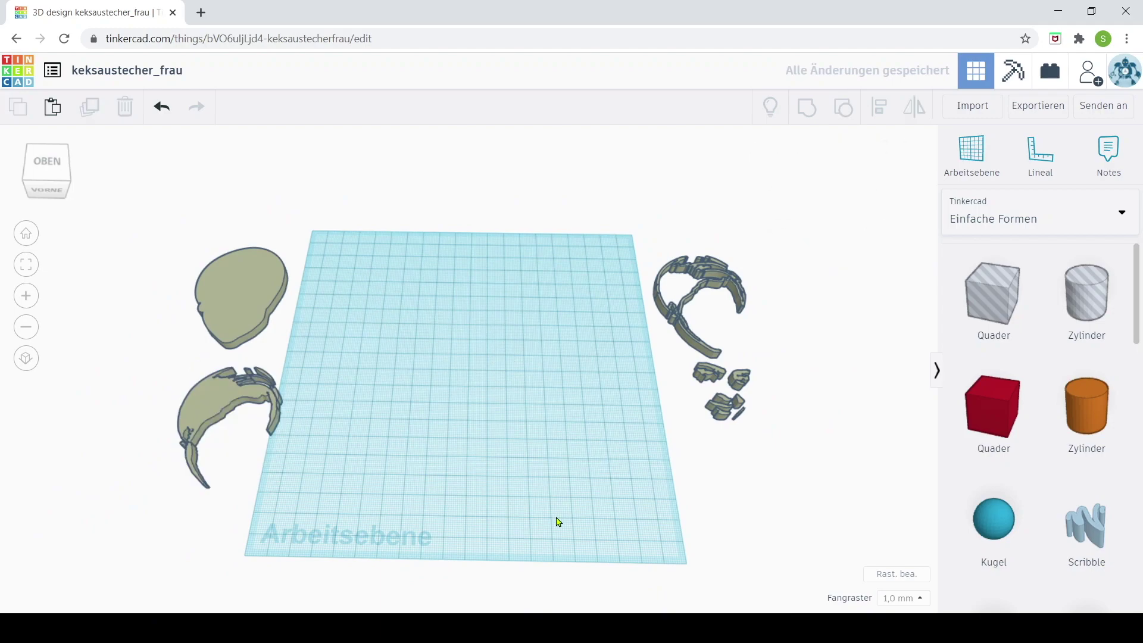
Place the plain head shape on the workplane and set its height to 3 mm.
{"action": "left_click_drag", "start_coordinate": [240, 292], "coordinate": [459, 345]}
{"action": "scroll", "coordinate": [529, 351], "scroll_direction": "up", "scroll_amount": 5}
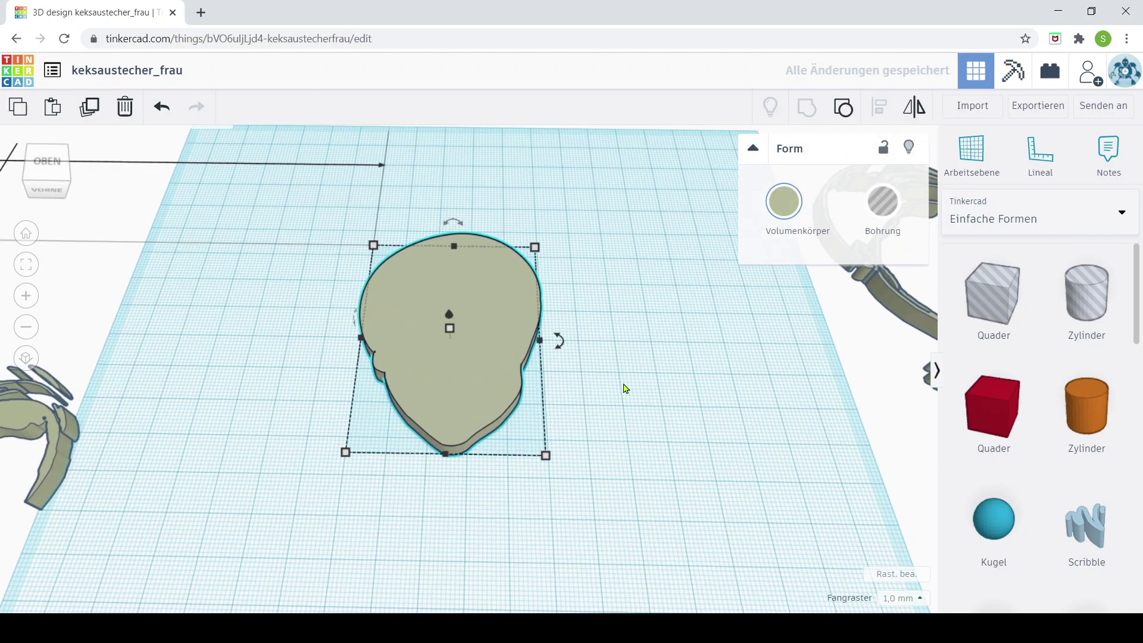
{"action": "right_click_drag", "start_coordinate": [620, 391], "coordinate": [743, 390]}
{"action": "scroll", "coordinate": [452, 353], "scroll_direction": "up", "scroll_amount": 3}
{"action": "mouse_move", "coordinate": [420, 325]}
{"action": "left_mouse_down"}
{"action": "mouse_move", "coordinate": [414, 285]}
{"action": "mouse_move", "coordinate": [429, 352]}
{"action": "left_mouse_up"}
{"action": "scroll", "coordinate": [694, 331], "scroll_direction": "down", "scroll_amount": 3}
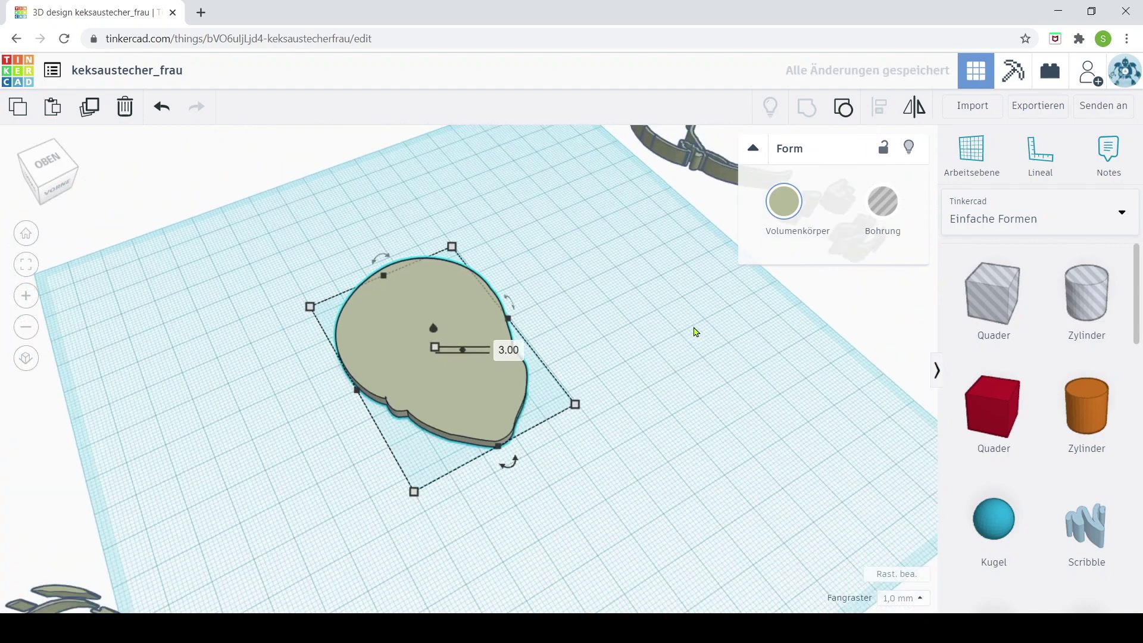
Lay the outline cutter over the head, scale it to fit, and select both.
{"action": "left_click_drag", "start_coordinate": [697, 177], "coordinate": [423, 401]}
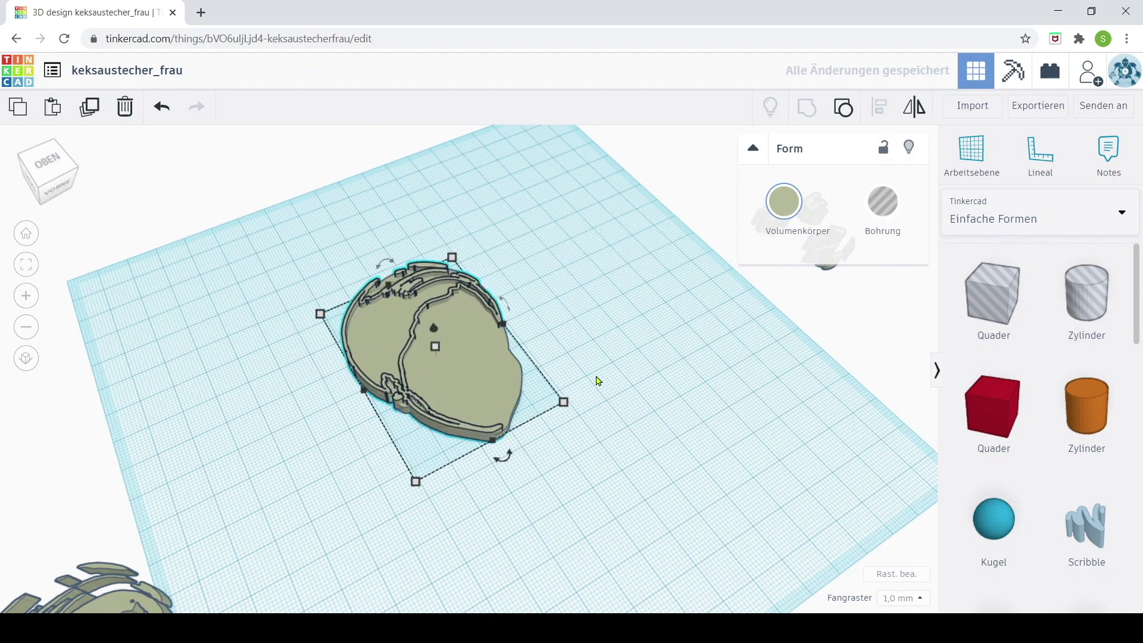
{"action": "right_click_drag", "start_coordinate": [450, 207], "coordinate": [608, 452]}
{"action": "scroll", "coordinate": [613, 453], "scroll_direction": "up", "scroll_amount": 3}
{"action": "scroll", "coordinate": [617, 451], "scroll_direction": "up", "scroll_amount": 2}
{"action": "scroll", "coordinate": [624, 454], "scroll_direction": "down", "scroll_amount": 2}
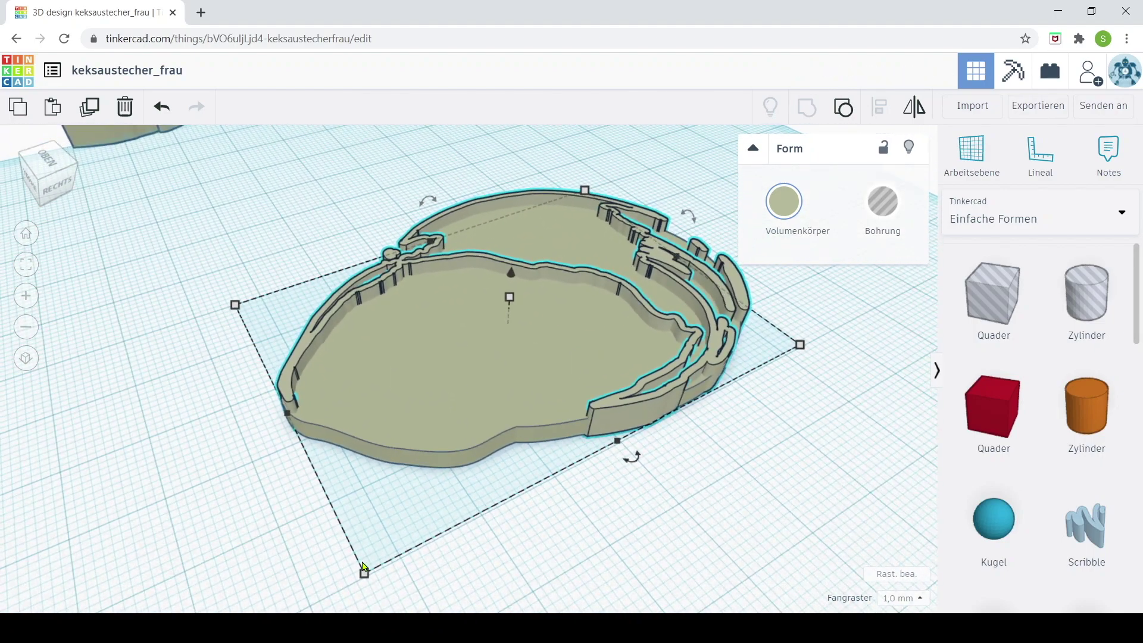
{"action": "mouse_move", "coordinate": [365, 574]}
{"action": "left_mouse_down"}
{"action": "mouse_move", "coordinate": [370, 561]}
{"action": "mouse_move", "coordinate": [368, 571]}
{"action": "left_mouse_up"}
{"action": "mouse_move", "coordinate": [204, 382]}
{"action": "right_mouse_down"}
{"action": "mouse_move", "coordinate": [446, 401]}
{"action": "mouse_move", "coordinate": [549, 373]}
{"action": "right_mouse_up"}
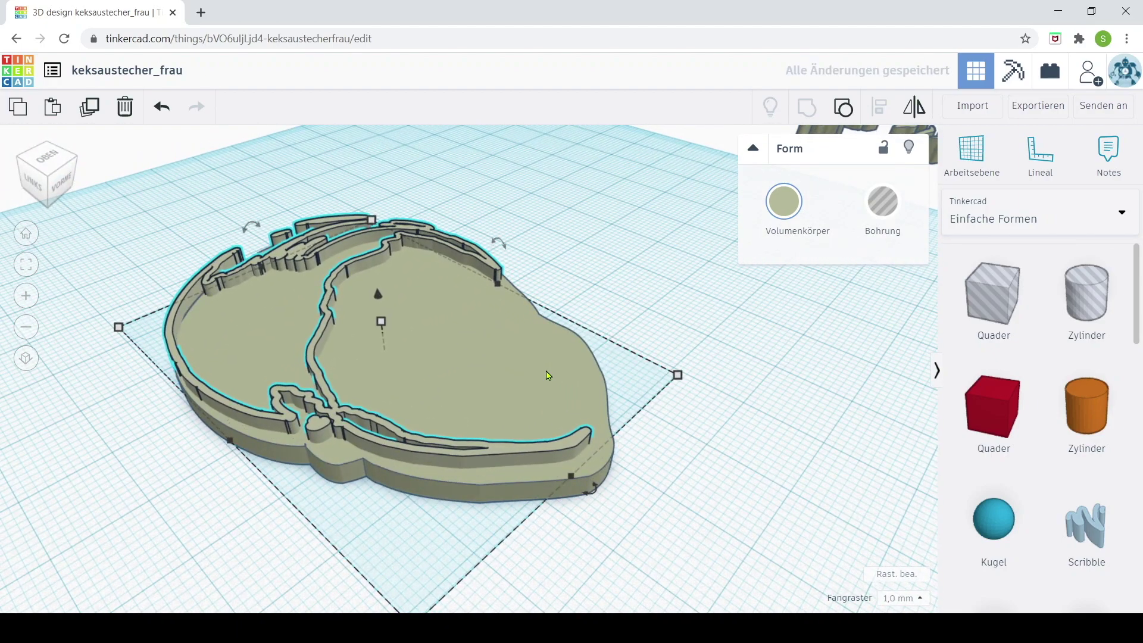
{"action": "left_click_drag", "start_coordinate": [702, 497], "coordinate": [153, 199]}
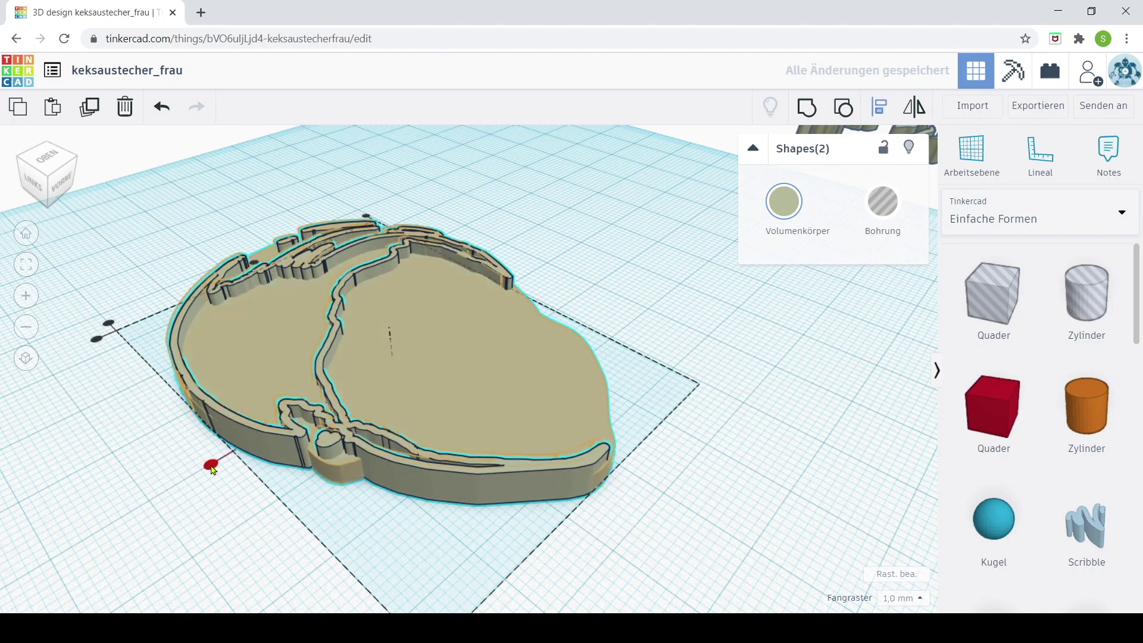
Press Ctrl+G on the head and cutter, then orbit to an oblique view.
{"action": "key", "text": "ctrl+g"}
{"action": "left_click", "coordinate": [808, 488]}
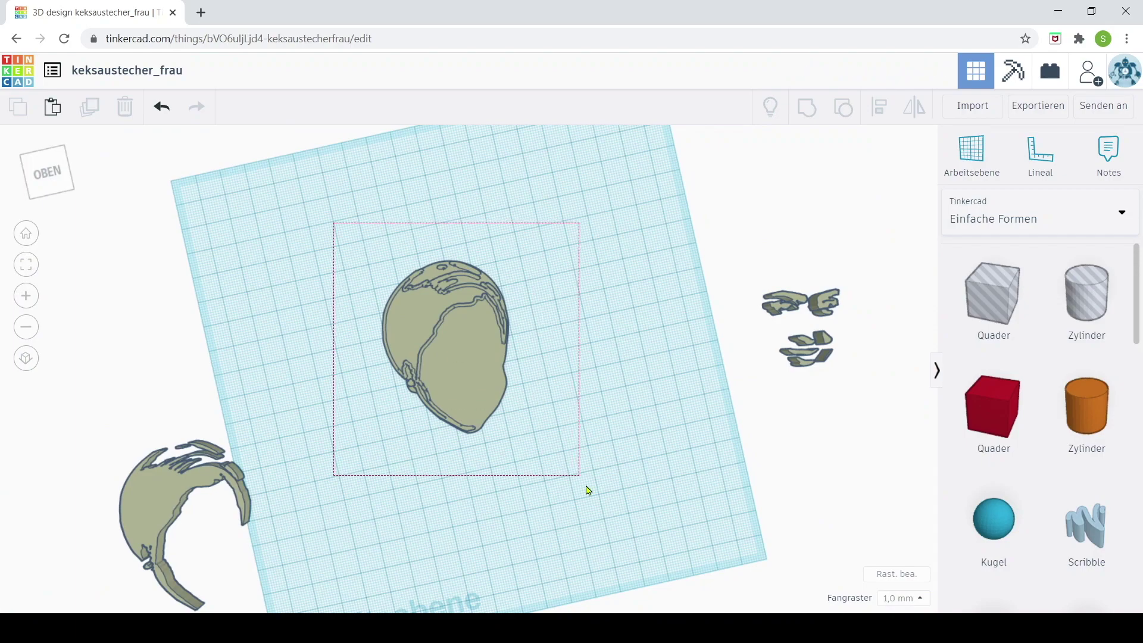
{"action": "left_click_drag", "start_coordinate": [588, 490], "coordinate": [589, 489]}
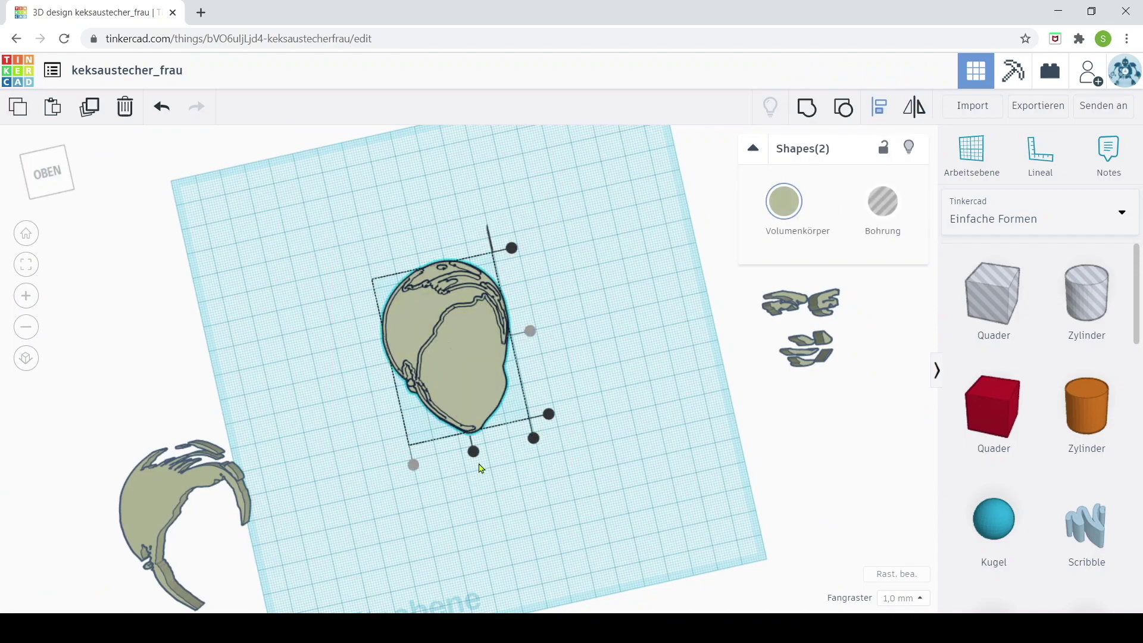
{"action": "left_click", "coordinate": [518, 324]}
{"action": "scroll", "coordinate": [515, 322], "scroll_direction": "up", "scroll_amount": 5}
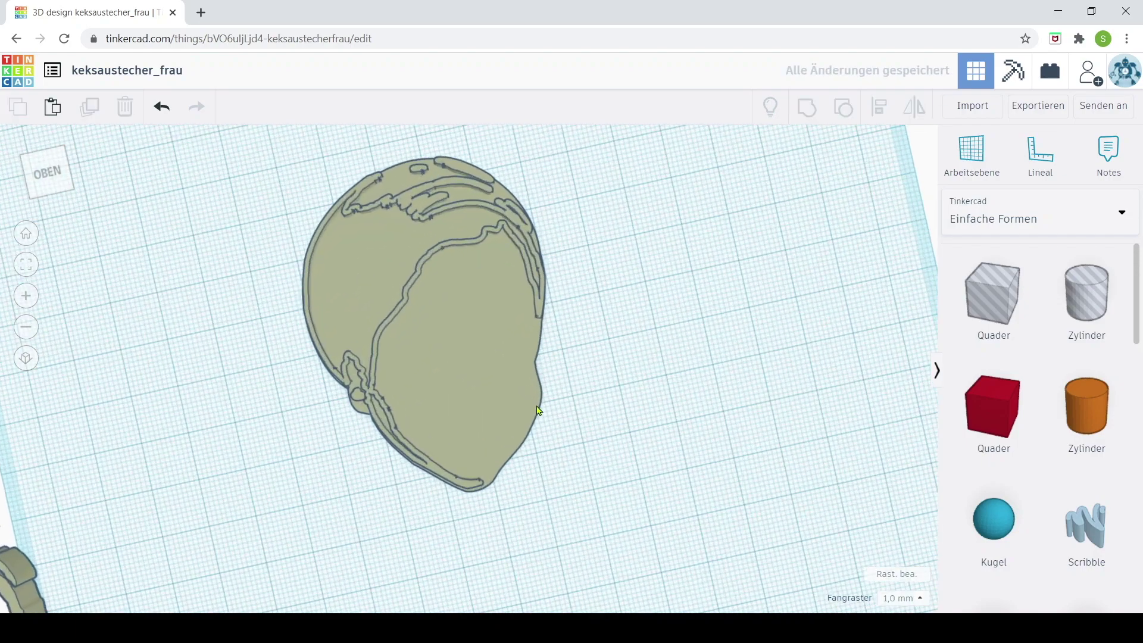
{"action": "scroll", "coordinate": [596, 404], "scroll_direction": "up", "scroll_amount": 3}
{"action": "right_click_drag", "start_coordinate": [608, 416], "coordinate": [286, 388]}
{"action": "mouse_move", "coordinate": [168, 390]}
{"action": "right_mouse_down"}
{"action": "mouse_move", "coordinate": [480, 509]}
{"action": "mouse_move", "coordinate": [196, 530]}
{"action": "right_mouse_up"}
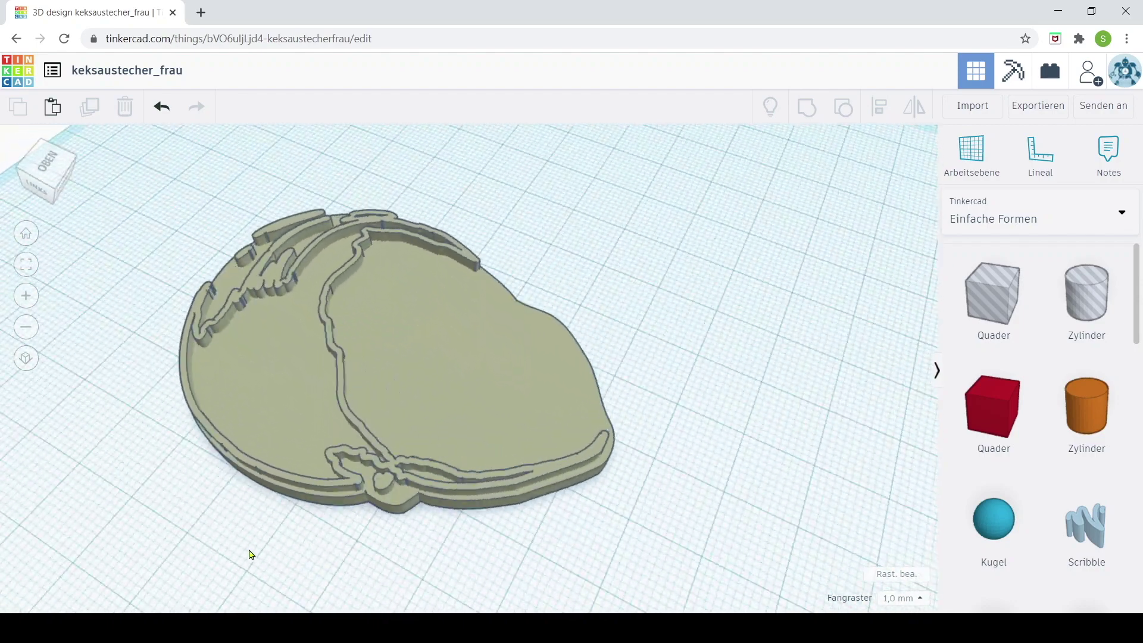
Resize the outline cutter to about 66.53 × 48.92 mm over the head base.
{"action": "left_click", "coordinate": [407, 477]}
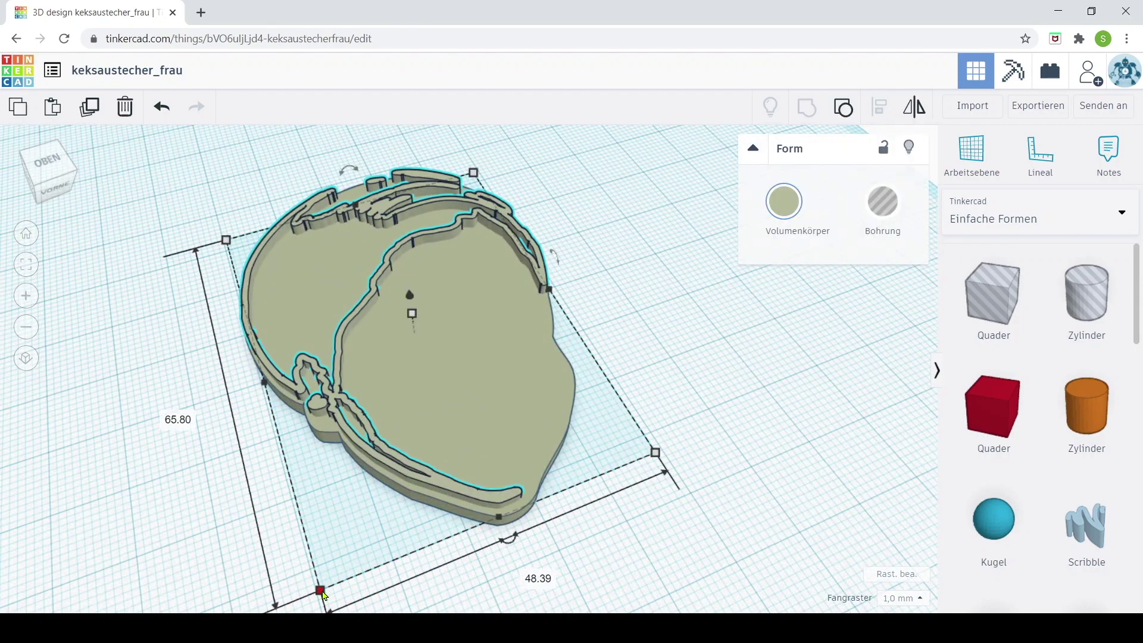
{"action": "left_click_drag", "start_coordinate": [322, 598], "coordinate": [322, 600]}
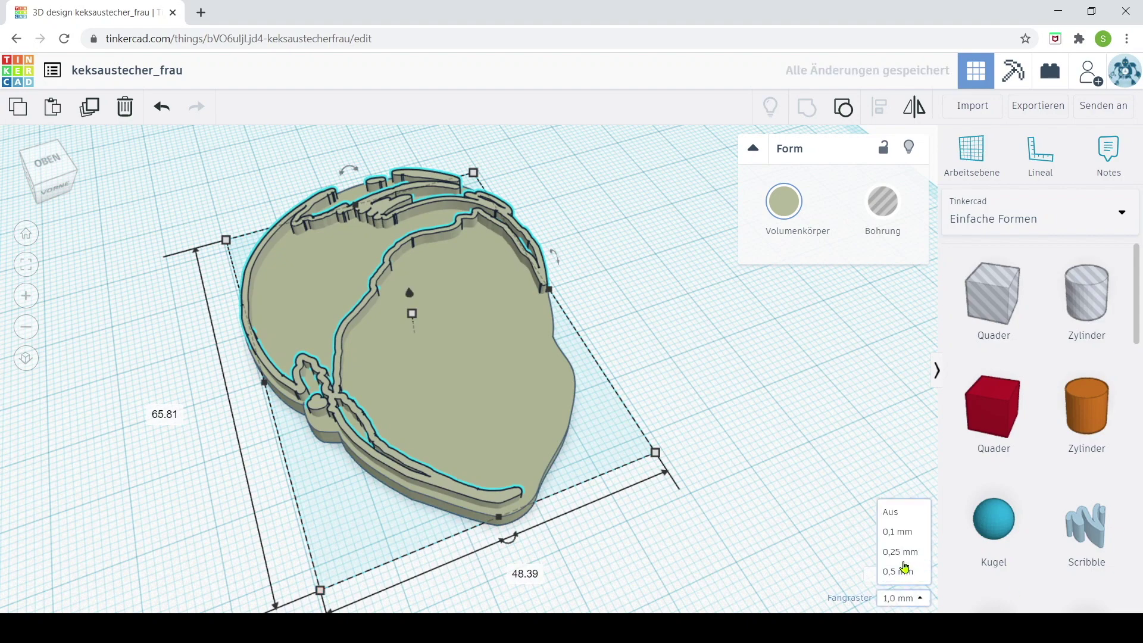
{"action": "left_click_drag", "start_coordinate": [320, 593], "coordinate": [321, 597]}
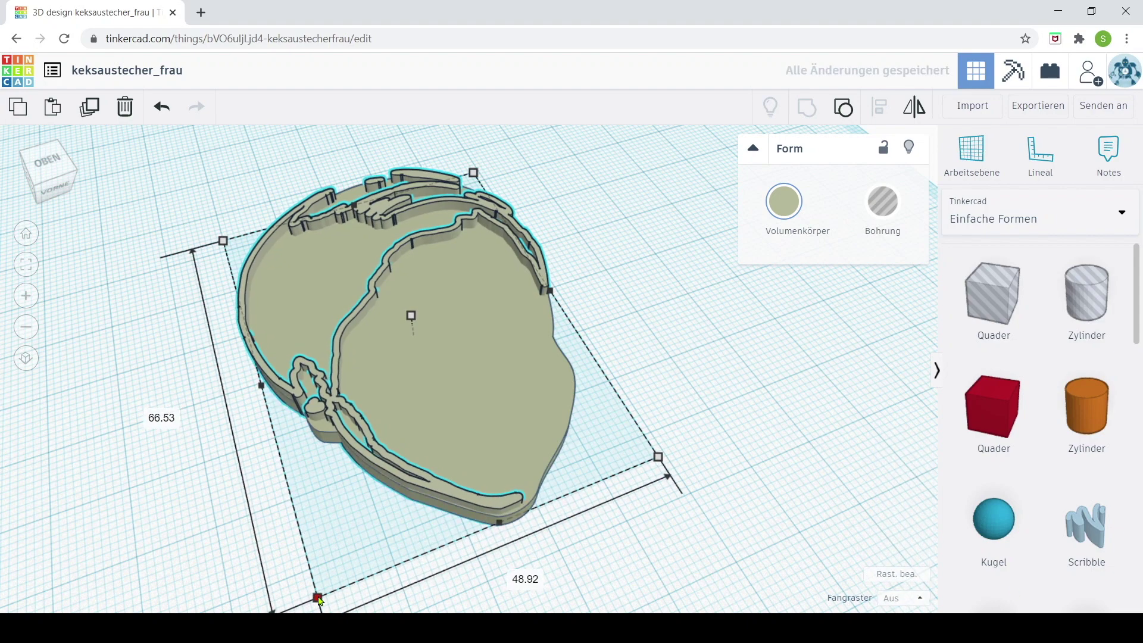
{"action": "right_click_drag", "start_coordinate": [320, 597], "coordinate": [750, 395]}
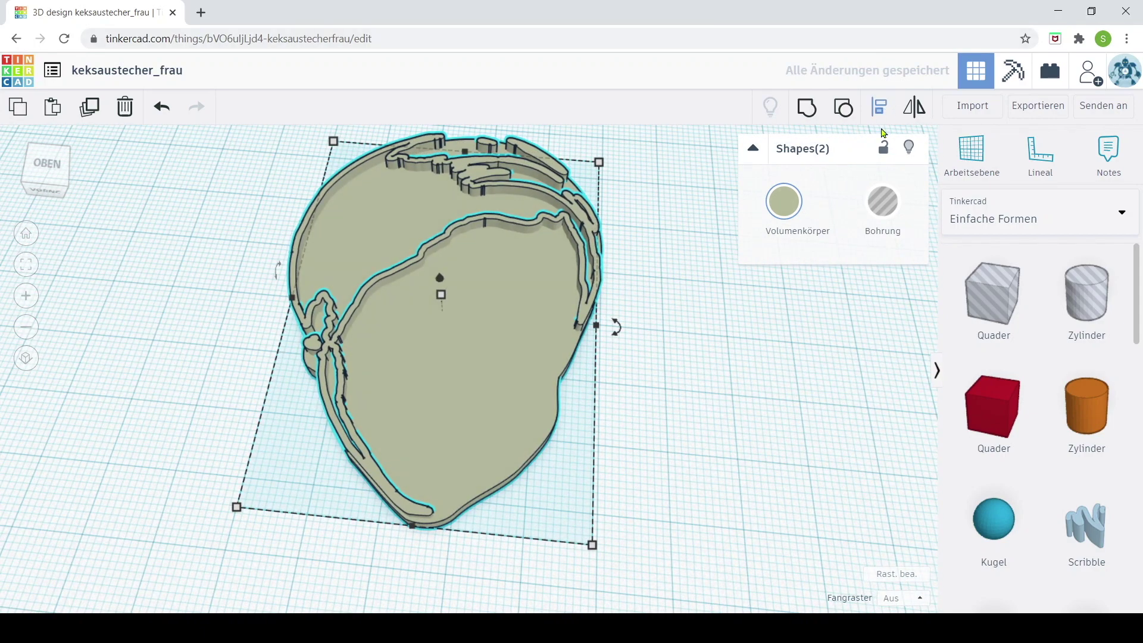
{"action": "left_click", "coordinate": [230, 288]}
{"action": "mouse_move", "coordinate": [230, 289]}
{"action": "right_mouse_down"}
{"action": "mouse_move", "coordinate": [299, 247]}
{"action": "mouse_move", "coordinate": [320, 259]}
{"action": "mouse_move", "coordinate": [548, 220]}
{"action": "mouse_move", "coordinate": [651, 178]}
{"action": "right_mouse_up"}
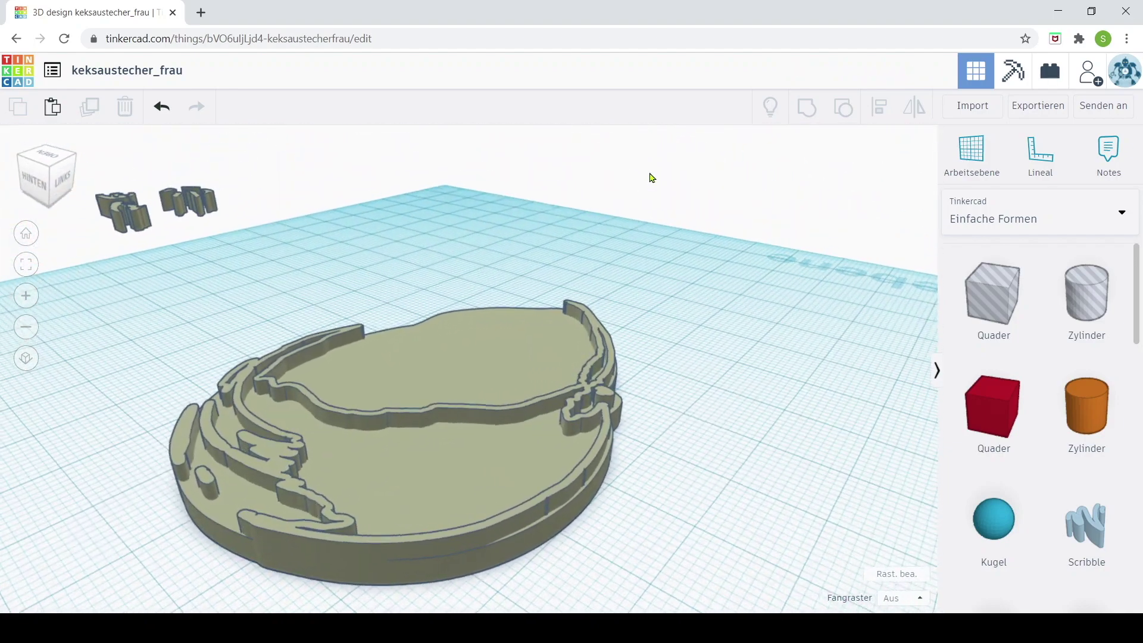
Select the outline cutter, undo its accidental move, and shrink it to about 48.31 × 65.70 mm.
{"action": "left_click", "coordinate": [328, 549]}
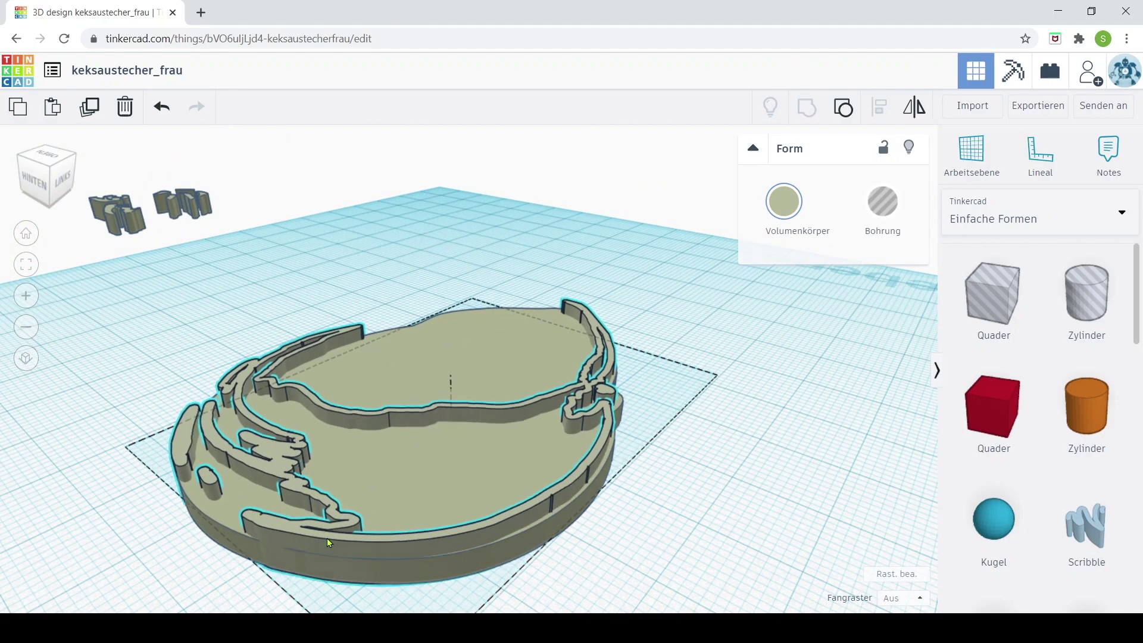
{"action": "mouse_move", "coordinate": [773, 467]}
{"action": "right_mouse_down"}
{"action": "mouse_move", "coordinate": [734, 511]}
{"action": "mouse_move", "coordinate": [602, 518]}
{"action": "mouse_move", "coordinate": [449, 508]}
{"action": "mouse_move", "coordinate": [243, 454]}
{"action": "mouse_move", "coordinate": [268, 503]}
{"action": "mouse_move", "coordinate": [640, 325]}
{"action": "right_mouse_up"}
{"action": "mouse_move", "coordinate": [640, 325]}
{"action": "left_mouse_down"}
{"action": "mouse_move", "coordinate": [614, 330]}
{"action": "mouse_move", "coordinate": [599, 359]}
{"action": "left_mouse_up"}
{"action": "key", "text": "ctrl+z"}
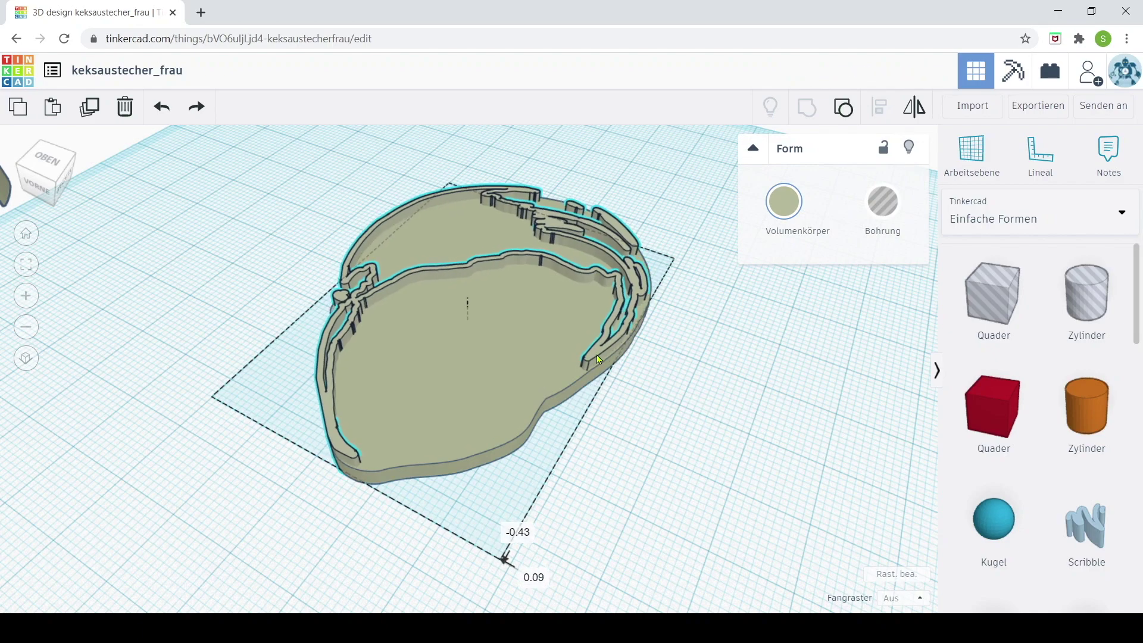
{"action": "mouse_move", "coordinate": [649, 432]}
{"action": "right_mouse_down"}
{"action": "mouse_move", "coordinate": [357, 498]}
{"action": "mouse_move", "coordinate": [753, 477]}
{"action": "mouse_move", "coordinate": [546, 495]}
{"action": "right_mouse_up"}
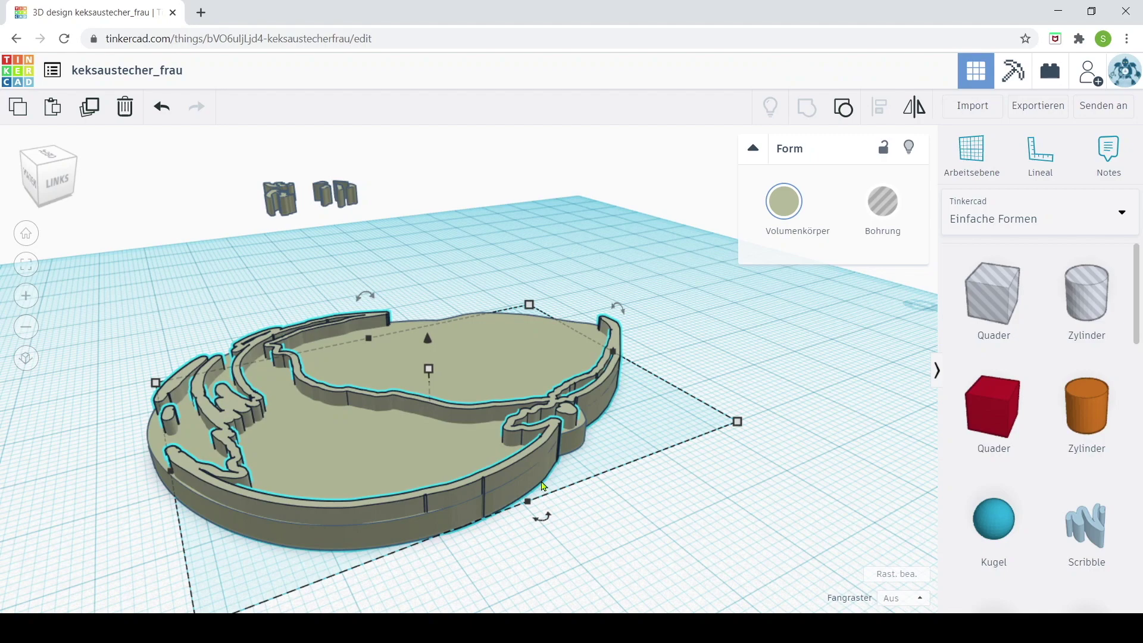
{"action": "mouse_move", "coordinate": [541, 483]}
{"action": "right_mouse_down"}
{"action": "mouse_move", "coordinate": [327, 484]}
{"action": "mouse_move", "coordinate": [178, 434]}
{"action": "mouse_move", "coordinate": [226, 461]}
{"action": "right_mouse_up"}
{"action": "left_click_drag", "start_coordinate": [514, 558], "coordinate": [512, 554]}
Marquee-select the head base and outline cutter together and duplicate the pair.
{"action": "mouse_move", "coordinate": [512, 554]}
{"action": "right_mouse_down"}
{"action": "mouse_move", "coordinate": [577, 349]}
{"action": "mouse_move", "coordinate": [298, 311]}
{"action": "right_mouse_up"}
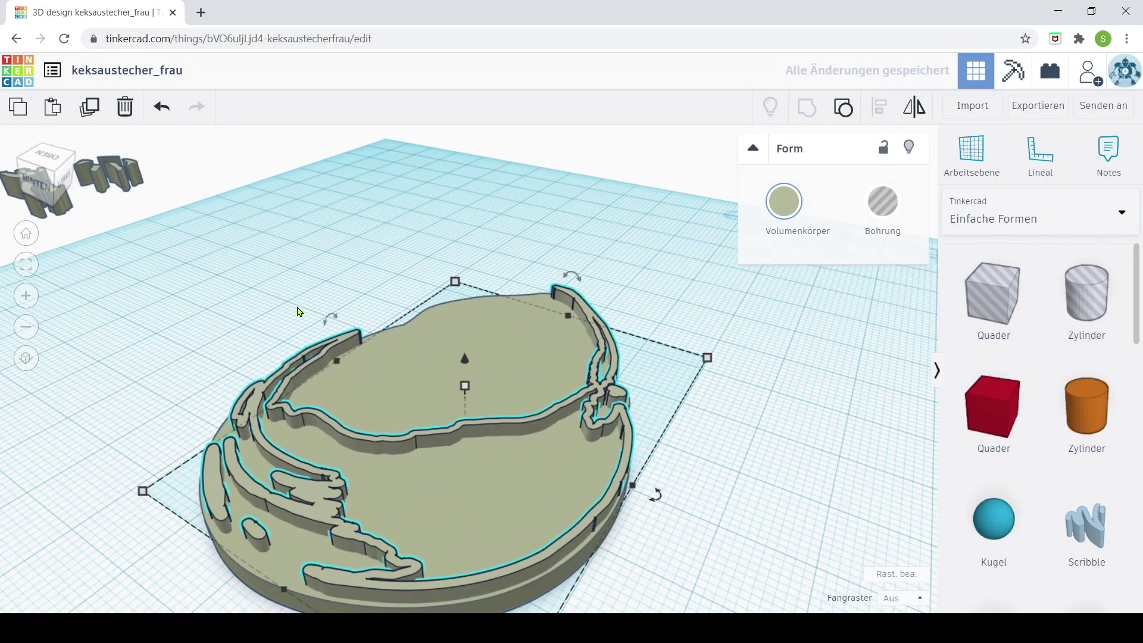
{"action": "right_click_drag", "start_coordinate": [437, 234], "coordinate": [758, 420]}
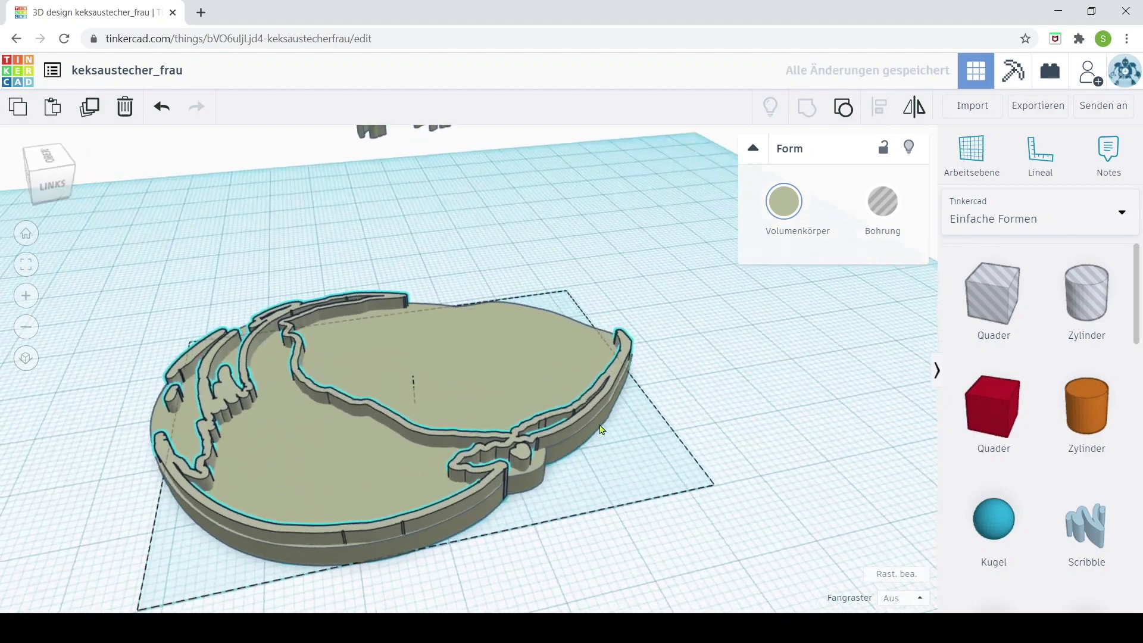
{"action": "mouse_move", "coordinate": [780, 414]}
{"action": "right_mouse_down"}
{"action": "mouse_move", "coordinate": [679, 403]}
{"action": "mouse_move", "coordinate": [576, 424]}
{"action": "mouse_move", "coordinate": [395, 306]}
{"action": "mouse_move", "coordinate": [357, 324]}
{"action": "mouse_move", "coordinate": [148, 298]}
{"action": "mouse_move", "coordinate": [598, 342]}
{"action": "mouse_move", "coordinate": [625, 370]}
{"action": "right_mouse_up"}
{"action": "scroll", "coordinate": [630, 377], "scroll_direction": "up", "scroll_amount": 2}
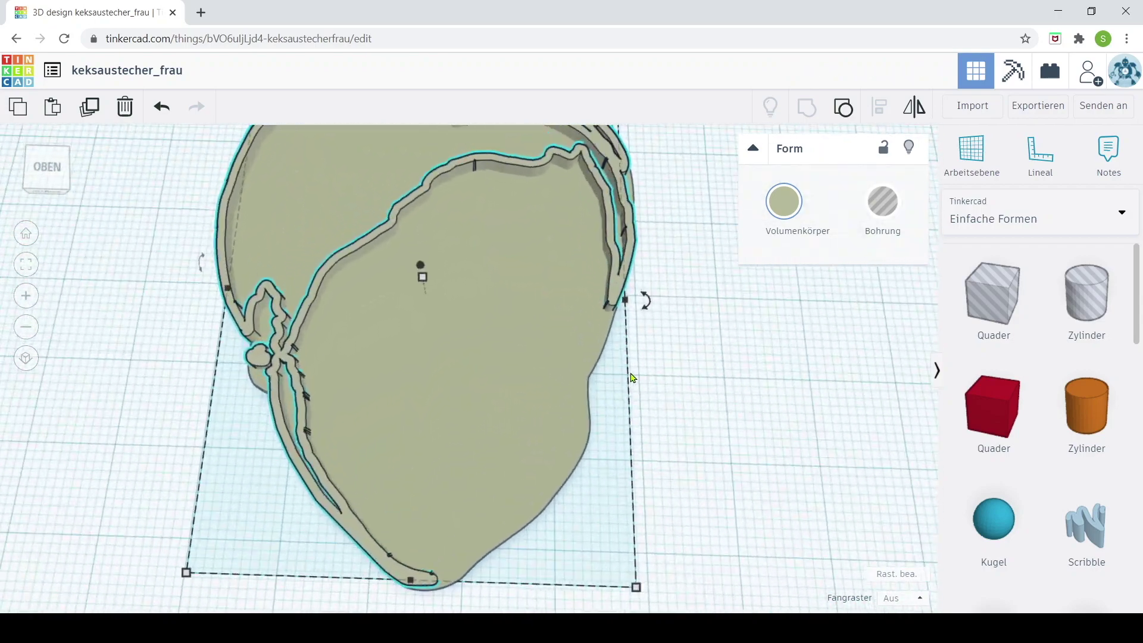
{"action": "scroll", "coordinate": [626, 385], "scroll_direction": "down", "scroll_amount": 3}
{"action": "scroll", "coordinate": [601, 375], "scroll_direction": "down", "scroll_amount": 1}
{"action": "scroll", "coordinate": [622, 294], "scroll_direction": "down", "scroll_amount": 1}
{"action": "mouse_move", "coordinate": [312, 192]}
{"action": "left_mouse_down"}
{"action": "mouse_move", "coordinate": [567, 485]}
{"action": "mouse_move", "coordinate": [638, 538]}
{"action": "left_mouse_up"}
{"action": "left_click", "coordinate": [90, 107]}
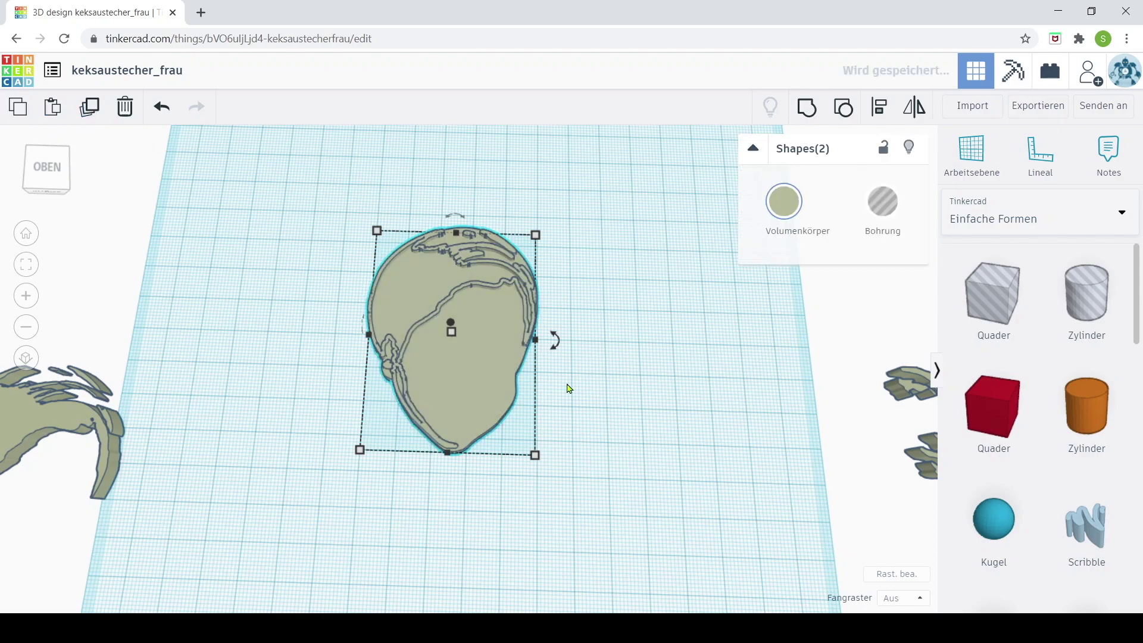
Move the head-and-cutter copy to the right and edit one of its dimension values.
{"action": "left_click_drag", "start_coordinate": [451, 327], "coordinate": [803, 262]}
{"action": "mouse_move", "coordinate": [602, 399]}
{"action": "right_mouse_down"}
{"action": "mouse_move", "coordinate": [689, 374]}
{"action": "mouse_move", "coordinate": [860, 379]}
{"action": "right_mouse_up"}
{"action": "left_click", "coordinate": [860, 379]}
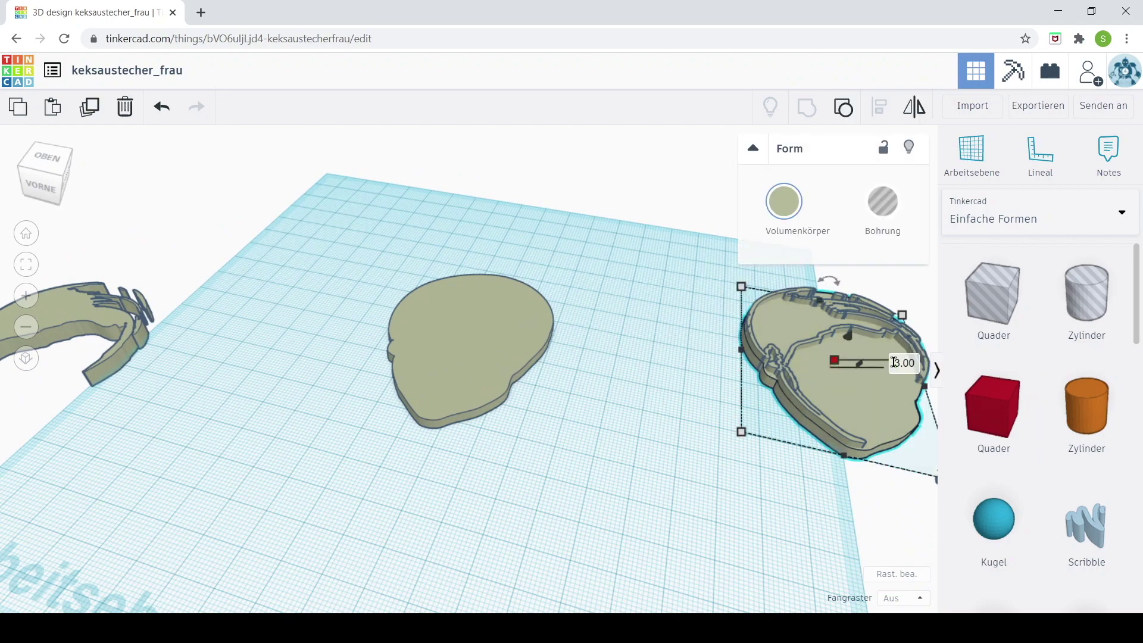
{"action": "type", "text": "1"}
{"action": "key", "text": "Return"}
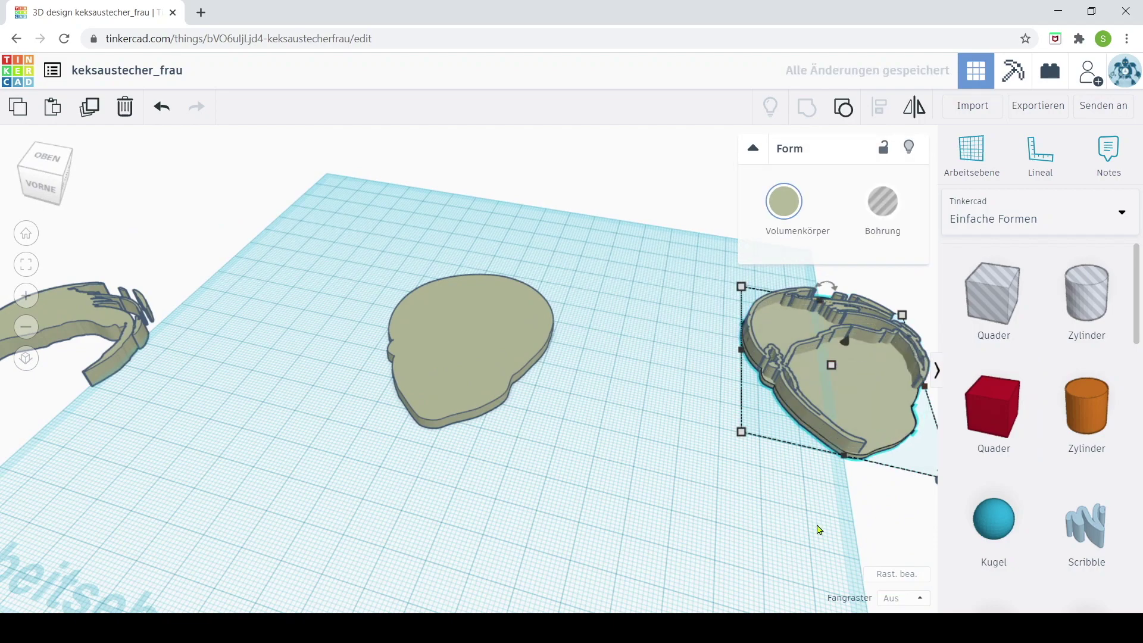
{"action": "key", "text": "Return"}
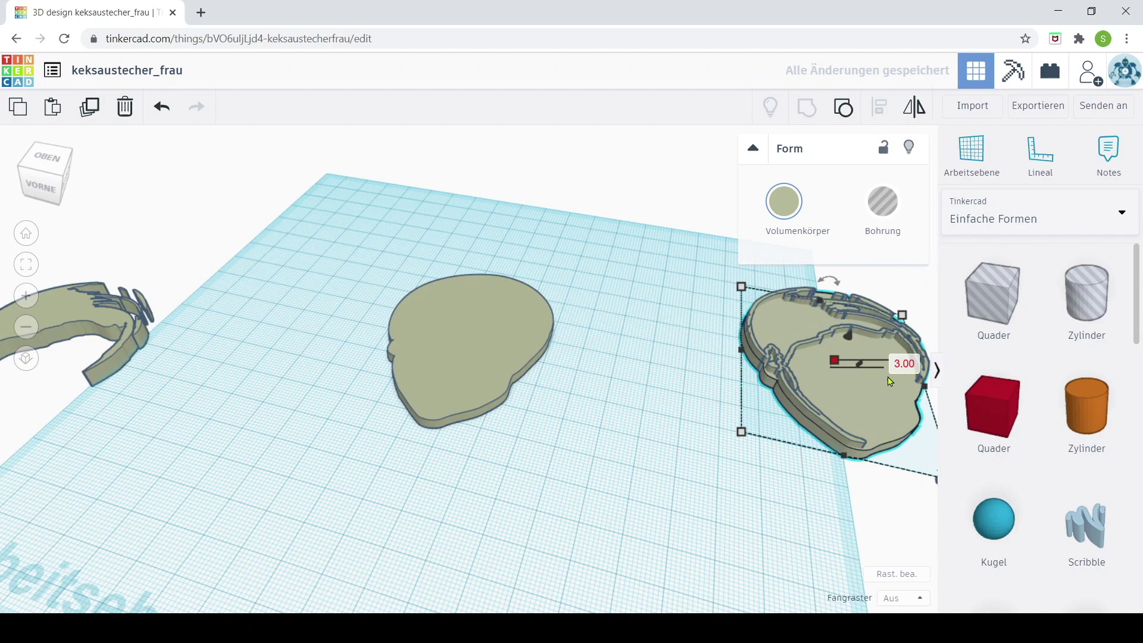
Raise the plain central head shape to about 20.88 mm tall.
{"action": "left_click", "coordinate": [518, 401]}
{"action": "mouse_move", "coordinate": [518, 401]}
{"action": "right_mouse_down"}
{"action": "mouse_move", "coordinate": [643, 373]}
{"action": "mouse_move", "coordinate": [522, 370]}
{"action": "mouse_move", "coordinate": [604, 449]}
{"action": "mouse_move", "coordinate": [523, 375]}
{"action": "right_mouse_up"}
{"action": "left_click", "coordinate": [523, 375]}
{"action": "right_click_drag", "start_coordinate": [321, 480], "coordinate": [432, 344]}
{"action": "left_click_drag", "start_coordinate": [432, 344], "coordinate": [432, 267]}
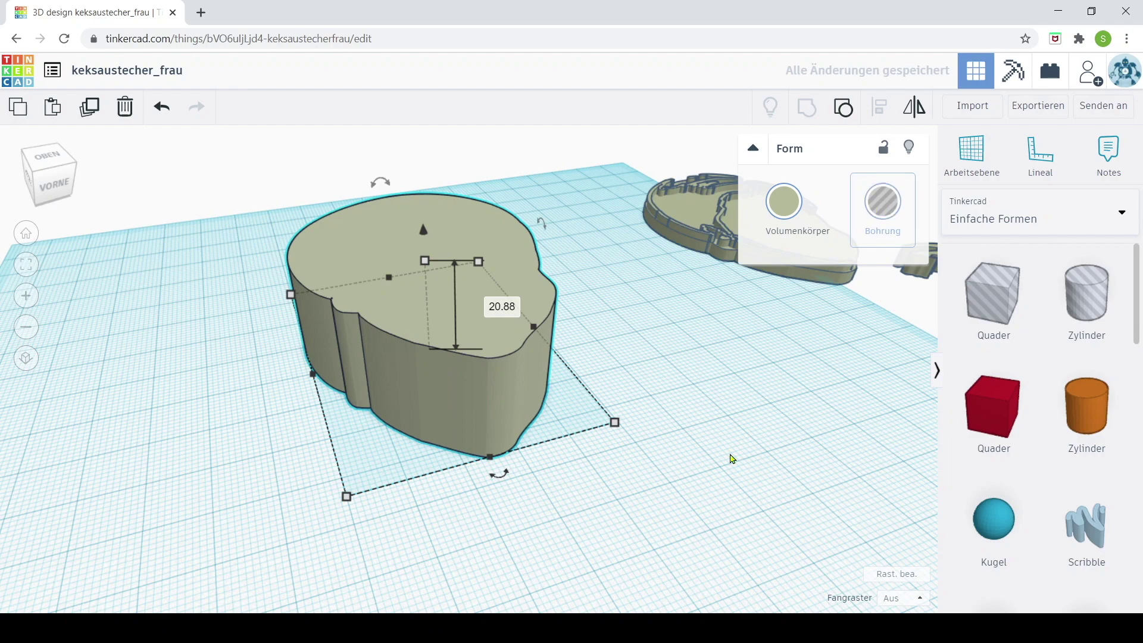
Duplicate the head shape and enlarge the copy's footprint to about 73 × 53 mm.
{"action": "left_click", "coordinate": [90, 109]}
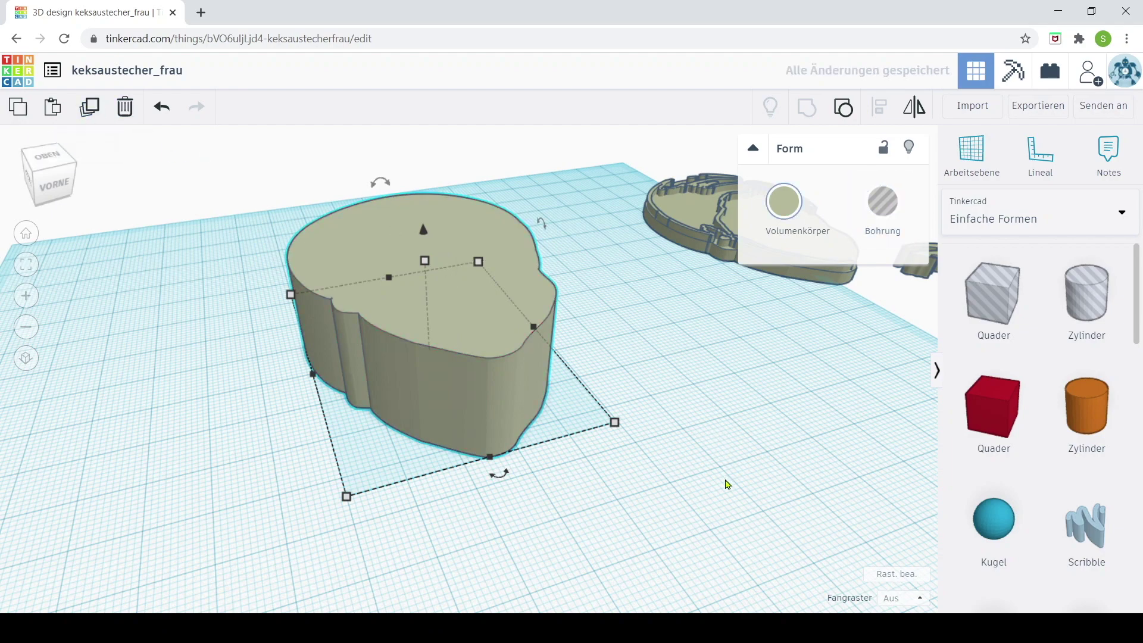
{"action": "left_click_drag", "start_coordinate": [622, 432], "coordinate": [632, 429]}
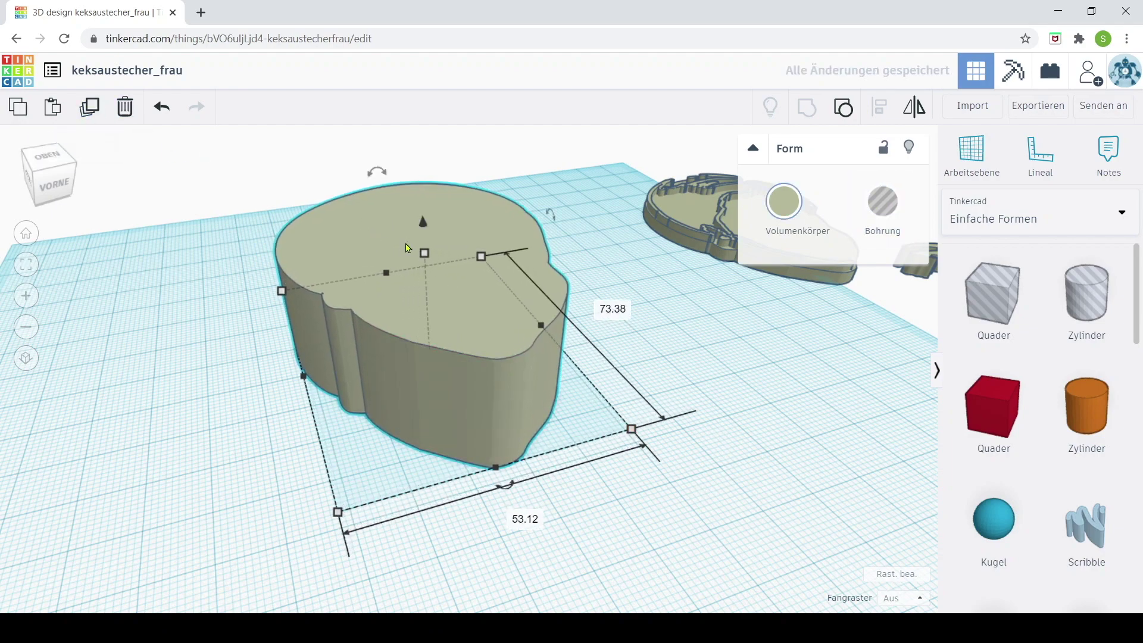
{"action": "mouse_move", "coordinate": [633, 435]}
{"action": "left_mouse_down"}
{"action": "mouse_move", "coordinate": [603, 412]}
{"action": "mouse_move", "coordinate": [616, 418]}
{"action": "left_mouse_up"}
{"action": "mouse_move", "coordinate": [616, 418]}
{"action": "right_mouse_down"}
{"action": "mouse_move", "coordinate": [735, 415]}
{"action": "mouse_move", "coordinate": [684, 378]}
{"action": "mouse_move", "coordinate": [477, 299]}
{"action": "right_mouse_up"}
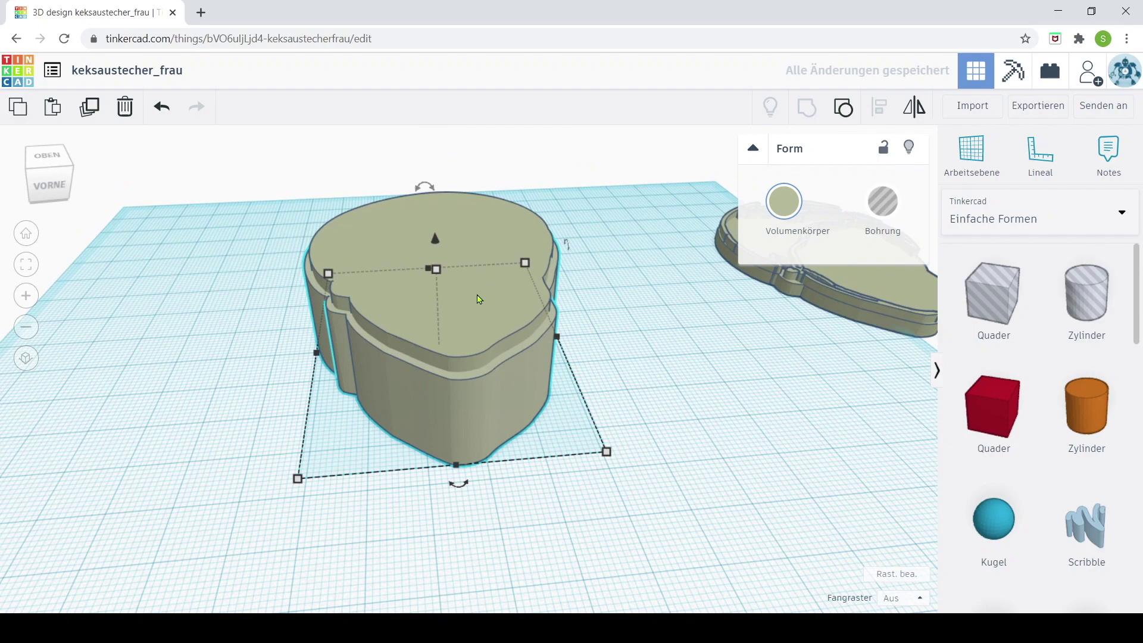
Turn the inner head shape into a hole lowered 2 mm inside the solid copy.
{"action": "left_click", "coordinate": [891, 208]}
{"action": "mouse_move", "coordinate": [747, 478]}
{"action": "right_mouse_down"}
{"action": "mouse_move", "coordinate": [676, 447]}
{"action": "mouse_move", "coordinate": [687, 389]}
{"action": "mouse_move", "coordinate": [418, 273]}
{"action": "right_mouse_up"}
{"action": "left_click_drag", "start_coordinate": [416, 232], "coordinate": [420, 247]}
{"action": "mouse_move", "coordinate": [683, 326]}
{"action": "right_mouse_down"}
{"action": "mouse_move", "coordinate": [633, 446]}
{"action": "mouse_move", "coordinate": [595, 450]}
{"action": "mouse_move", "coordinate": [722, 449]}
{"action": "mouse_move", "coordinate": [618, 391]}
{"action": "right_mouse_up"}
{"action": "key", "text": "ctrl+d"}
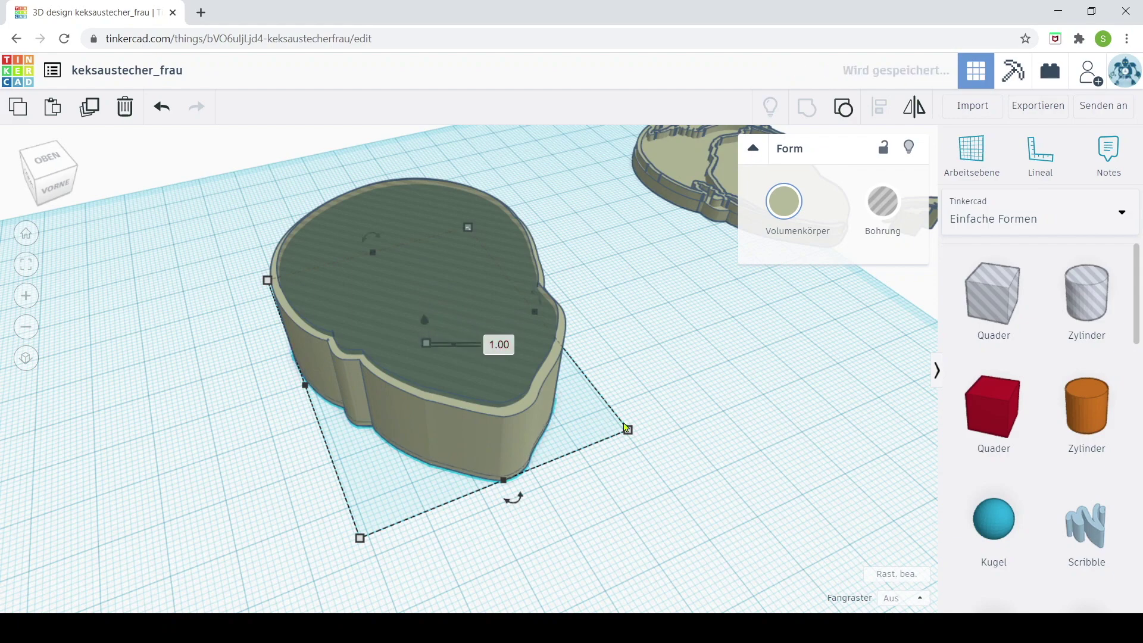
Scale the duplicated face shape to about 78.82 × 57.06 mm with a 6 mm height.
{"action": "left_click_drag", "start_coordinate": [629, 431], "coordinate": [647, 436]}
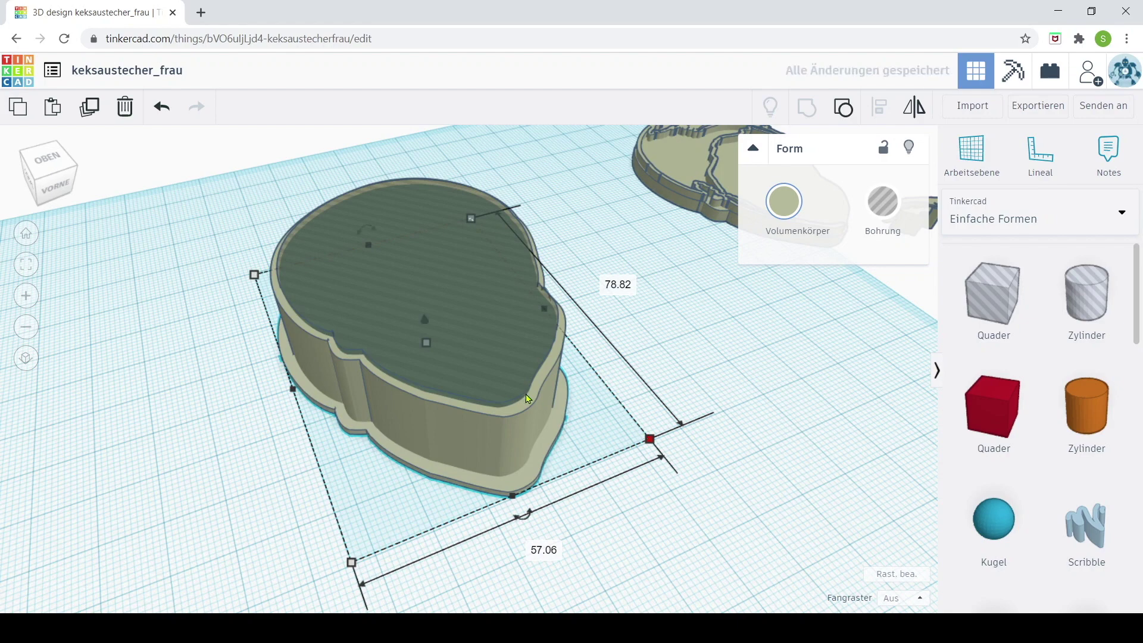
{"action": "mouse_move", "coordinate": [528, 442]}
{"action": "right_mouse_down"}
{"action": "mouse_move", "coordinate": [653, 510]}
{"action": "mouse_move", "coordinate": [472, 448]}
{"action": "right_mouse_up"}
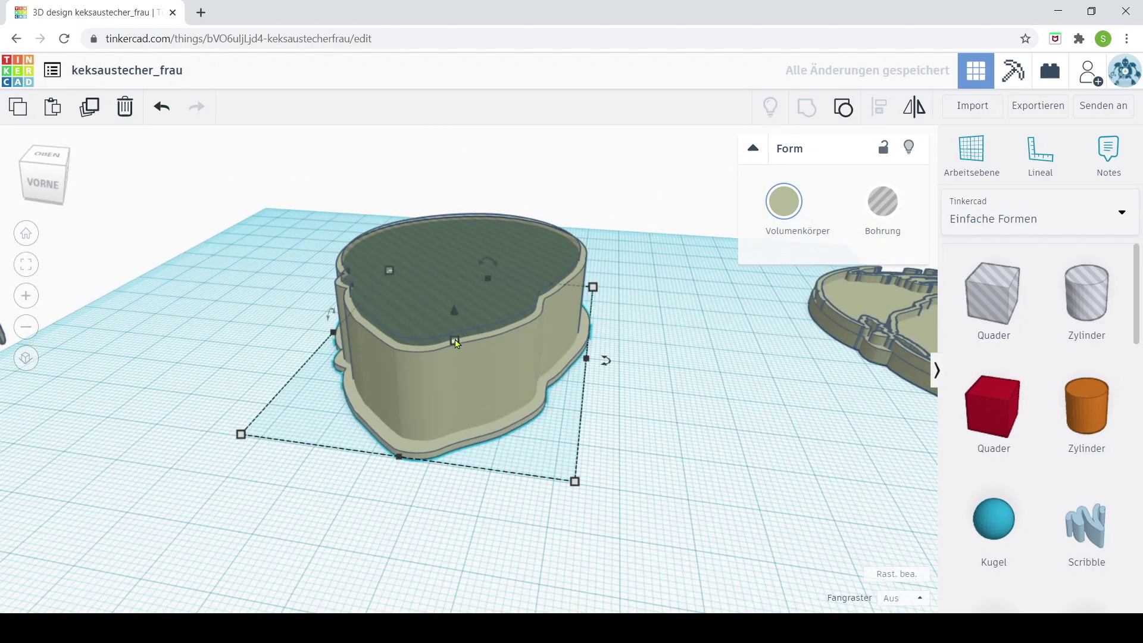
{"action": "left_click", "coordinate": [619, 411]}
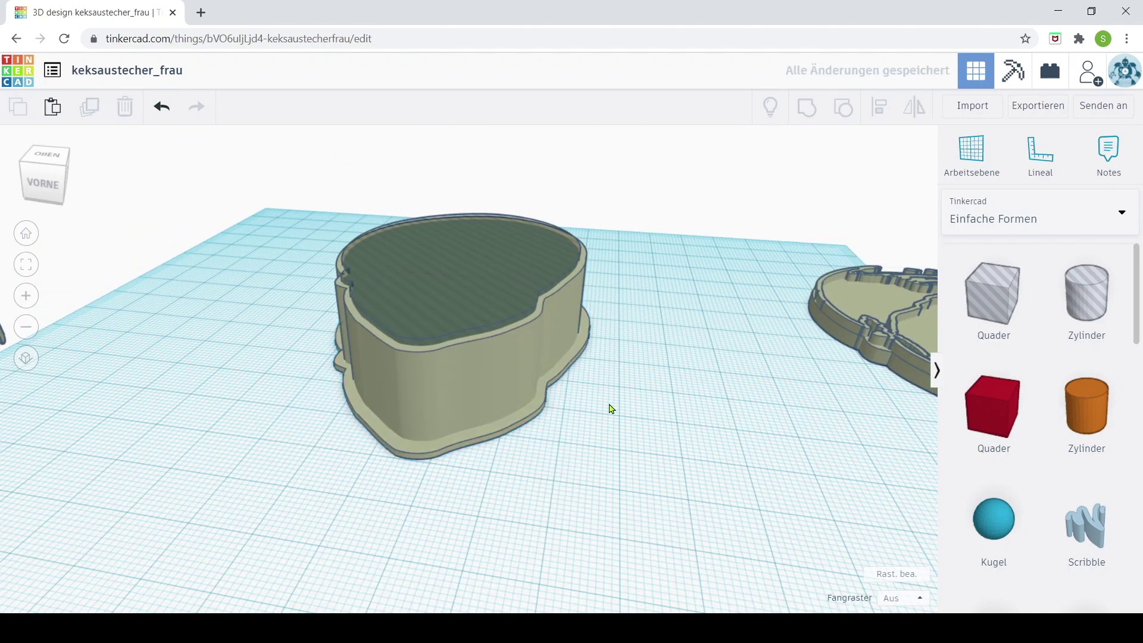
{"action": "left_click", "coordinate": [517, 375]}
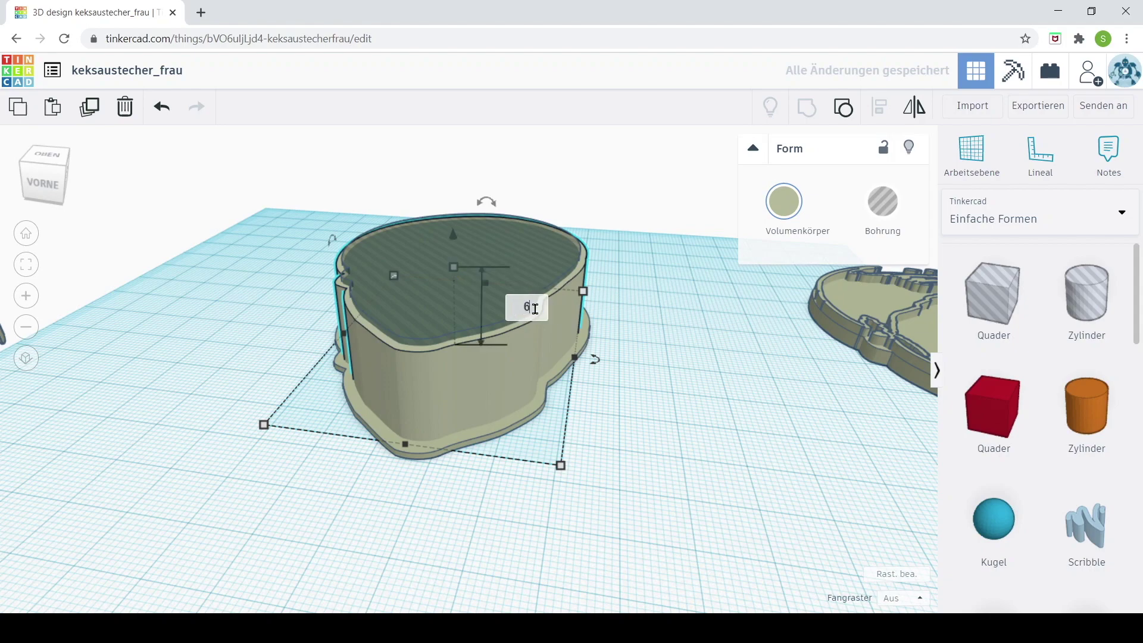
{"action": "key", "text": "Return"}
{"action": "left_click", "coordinate": [744, 476]}
{"action": "mouse_move", "coordinate": [745, 477]}
{"action": "right_mouse_down"}
{"action": "mouse_move", "coordinate": [761, 421]}
{"action": "mouse_move", "coordinate": [832, 477]}
{"action": "mouse_move", "coordinate": [644, 469]}
{"action": "mouse_move", "coordinate": [620, 546]}
{"action": "right_mouse_up"}
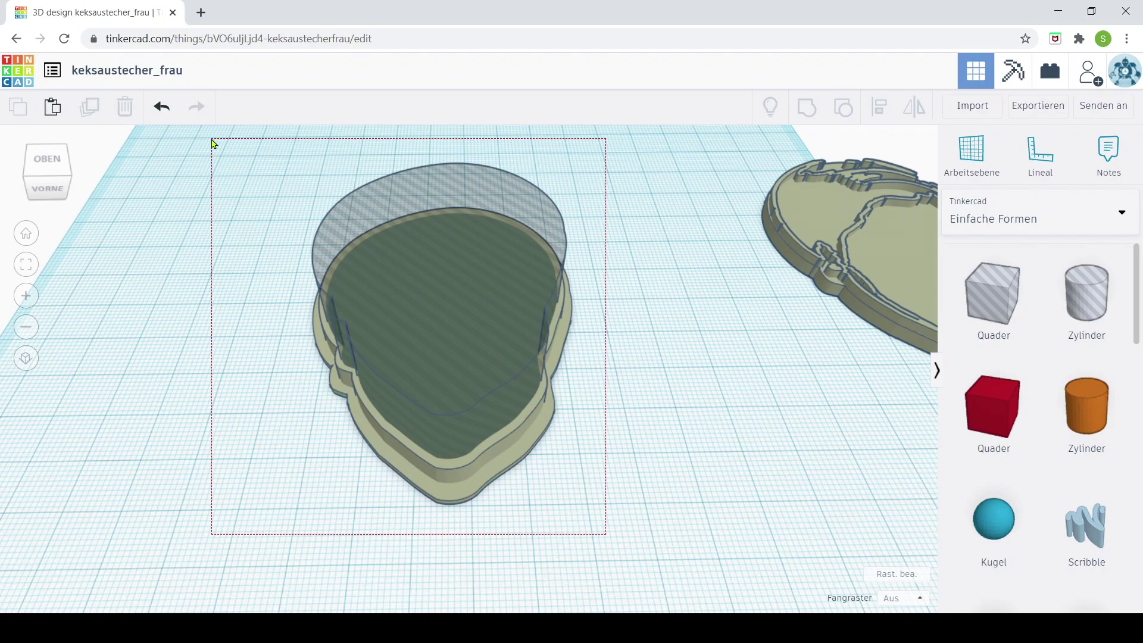
Group the overlapping cutter shapes into a hollow outline ring.
{"action": "left_click_drag", "start_coordinate": [213, 140], "coordinate": [212, 139]}
{"action": "left_click", "coordinate": [807, 107]}
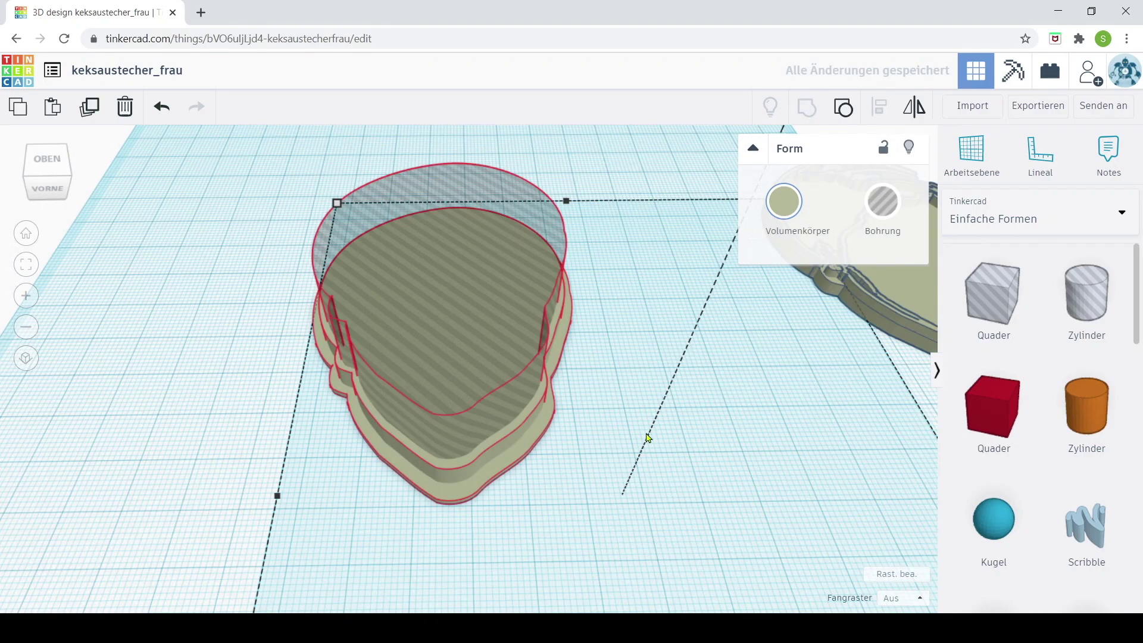
{"action": "left_click", "coordinate": [263, 286]}
{"action": "mouse_move", "coordinate": [263, 286]}
{"action": "right_mouse_down"}
{"action": "mouse_move", "coordinate": [493, 314]}
{"action": "mouse_move", "coordinate": [656, 355]}
{"action": "mouse_move", "coordinate": [721, 415]}
{"action": "mouse_move", "coordinate": [674, 421]}
{"action": "mouse_move", "coordinate": [589, 480]}
{"action": "mouse_move", "coordinate": [553, 434]}
{"action": "mouse_move", "coordinate": [552, 395]}
{"action": "mouse_move", "coordinate": [511, 383]}
{"action": "mouse_move", "coordinate": [549, 454]}
{"action": "mouse_move", "coordinate": [533, 422]}
{"action": "right_mouse_up"}
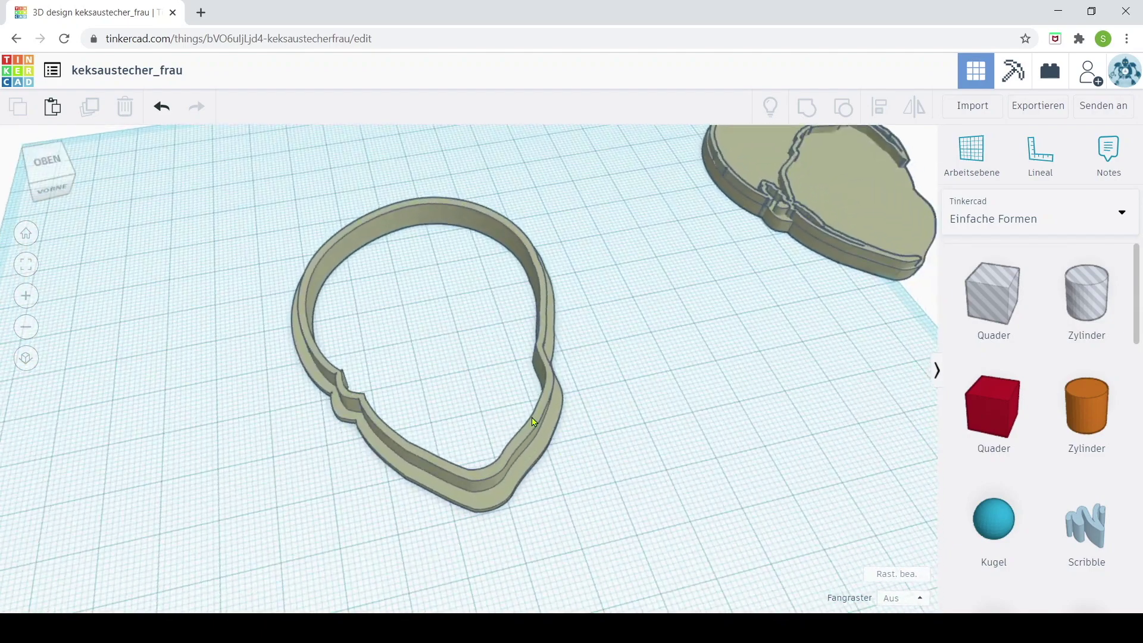
Paste a face-shape copy, scale it to about 70 × 51 mm, and restore the hidden hole shape.
{"action": "key", "text": "ctrl+v"}
{"action": "left_click_drag", "start_coordinate": [613, 464], "coordinate": [608, 460]}
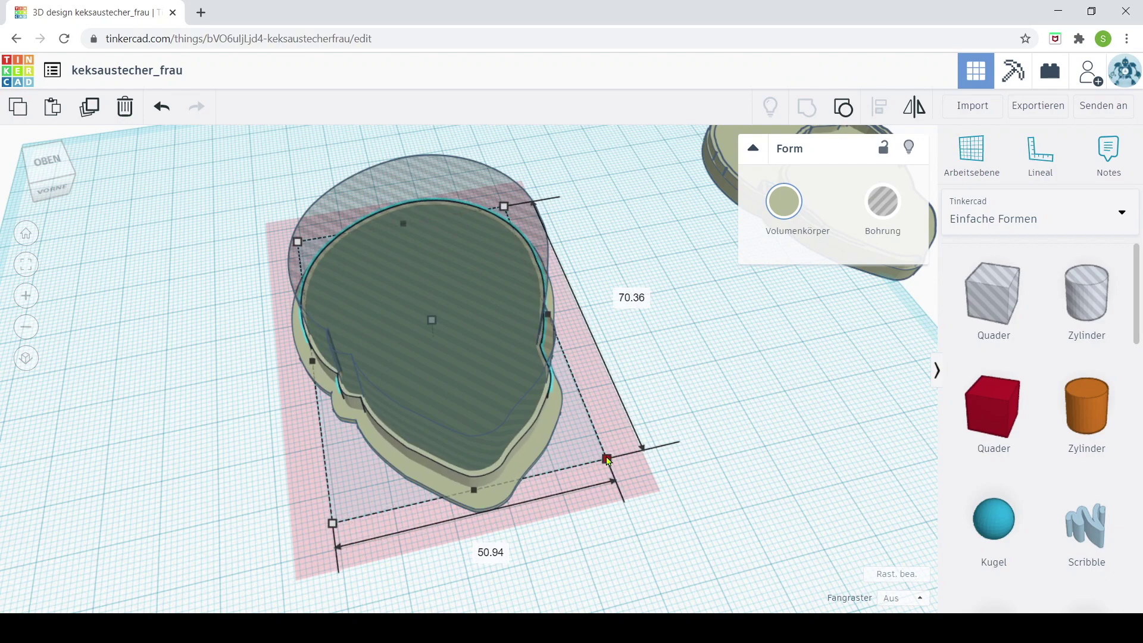
{"action": "left_click", "coordinate": [747, 429]}
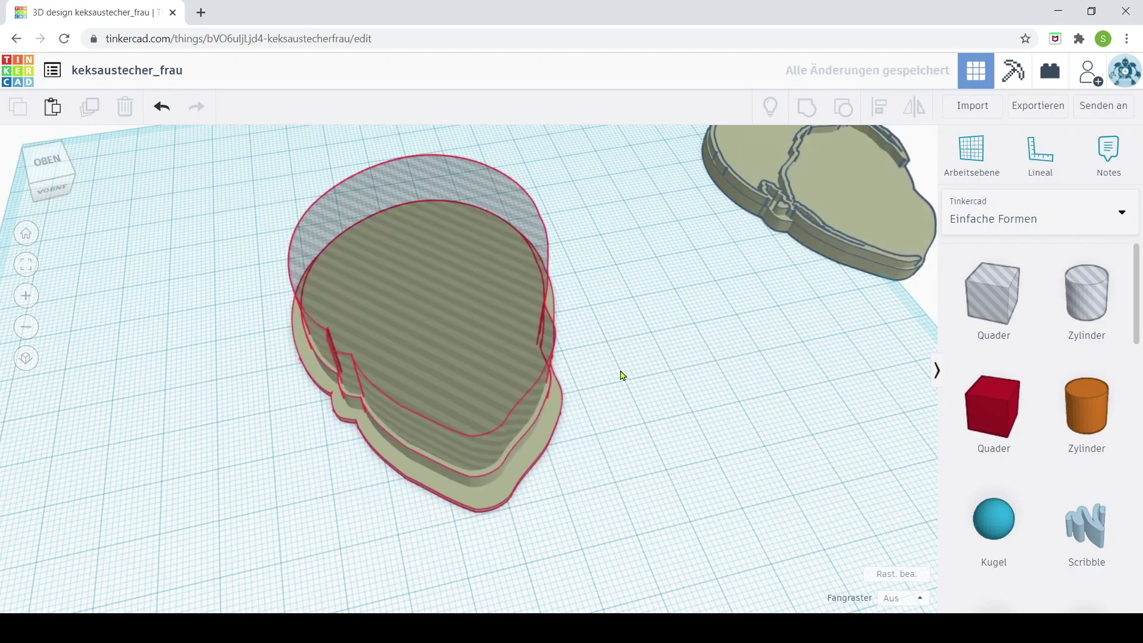
{"action": "mouse_move", "coordinate": [685, 401]}
{"action": "right_mouse_down"}
{"action": "mouse_move", "coordinate": [566, 324]}
{"action": "mouse_move", "coordinate": [623, 446]}
{"action": "mouse_move", "coordinate": [554, 319]}
{"action": "mouse_move", "coordinate": [620, 467]}
{"action": "mouse_move", "coordinate": [625, 439]}
{"action": "mouse_move", "coordinate": [549, 356]}
{"action": "mouse_move", "coordinate": [476, 399]}
{"action": "right_mouse_up"}
{"action": "left_click", "coordinate": [473, 398]}
{"action": "key", "text": "ctrl+z"}
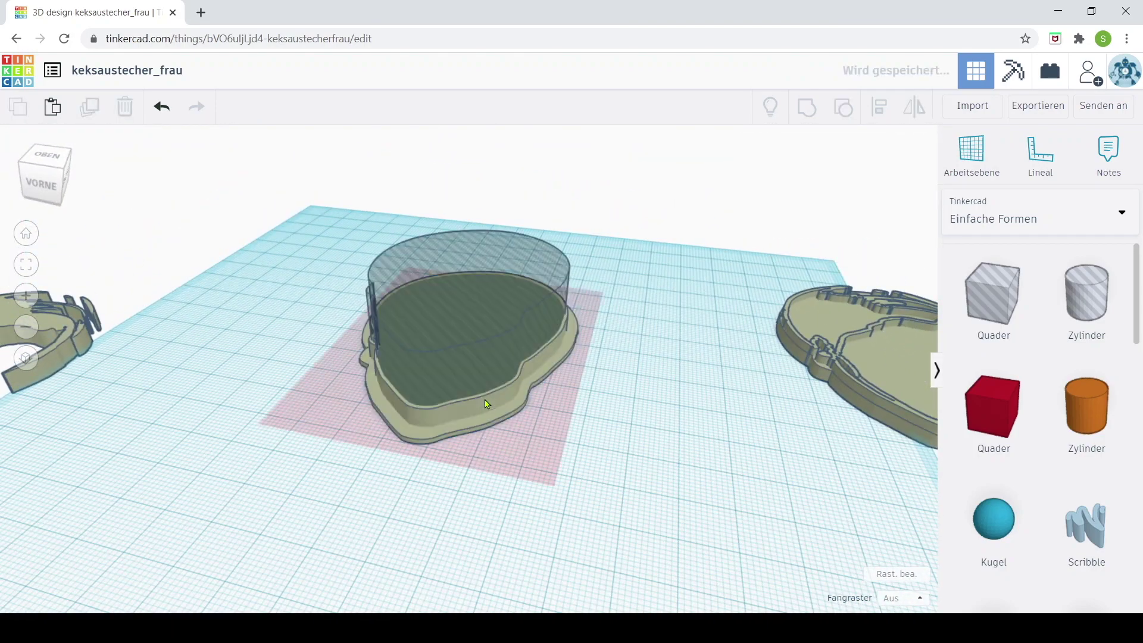
Move the cookie-cutter ring to the upper left and the face object to the workplane centre.
{"action": "right_click_drag", "start_coordinate": [460, 334], "coordinate": [459, 350]}
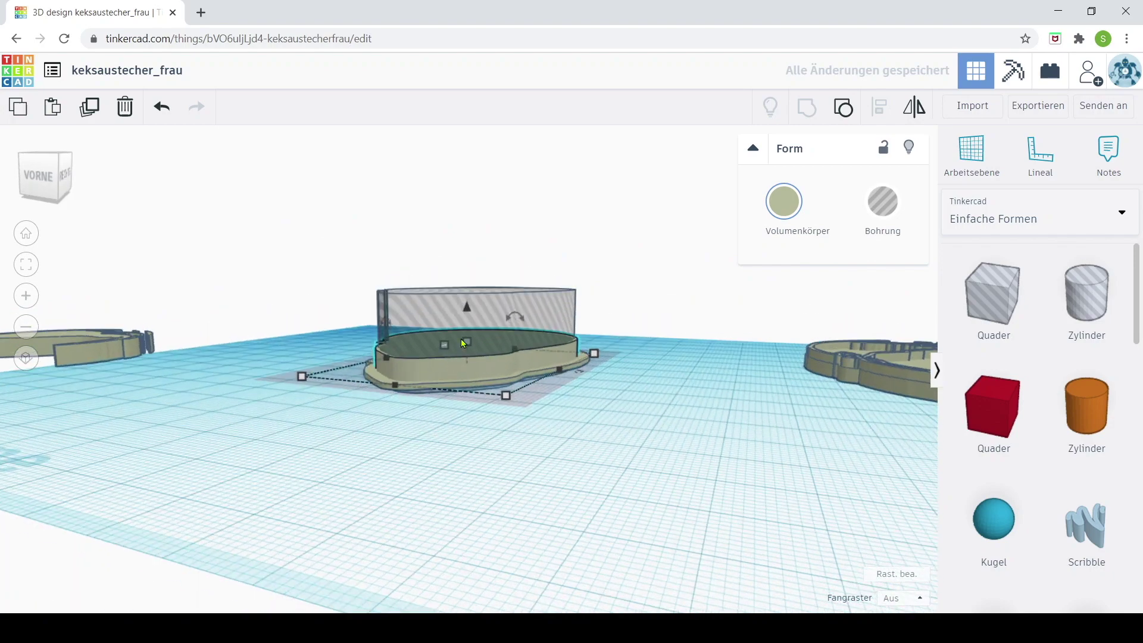
{"action": "left_click", "coordinate": [606, 423]}
{"action": "mouse_move", "coordinate": [602, 428]}
{"action": "right_mouse_down"}
{"action": "mouse_move", "coordinate": [327, 395]}
{"action": "mouse_move", "coordinate": [630, 448]}
{"action": "right_mouse_up"}
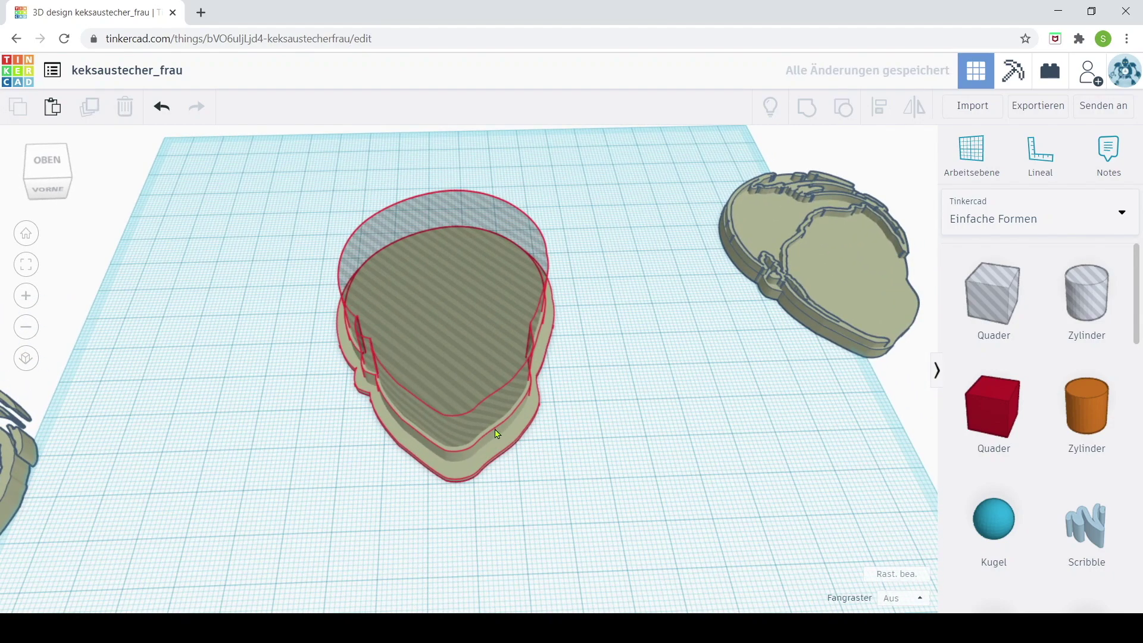
{"action": "left_click", "coordinate": [526, 439]}
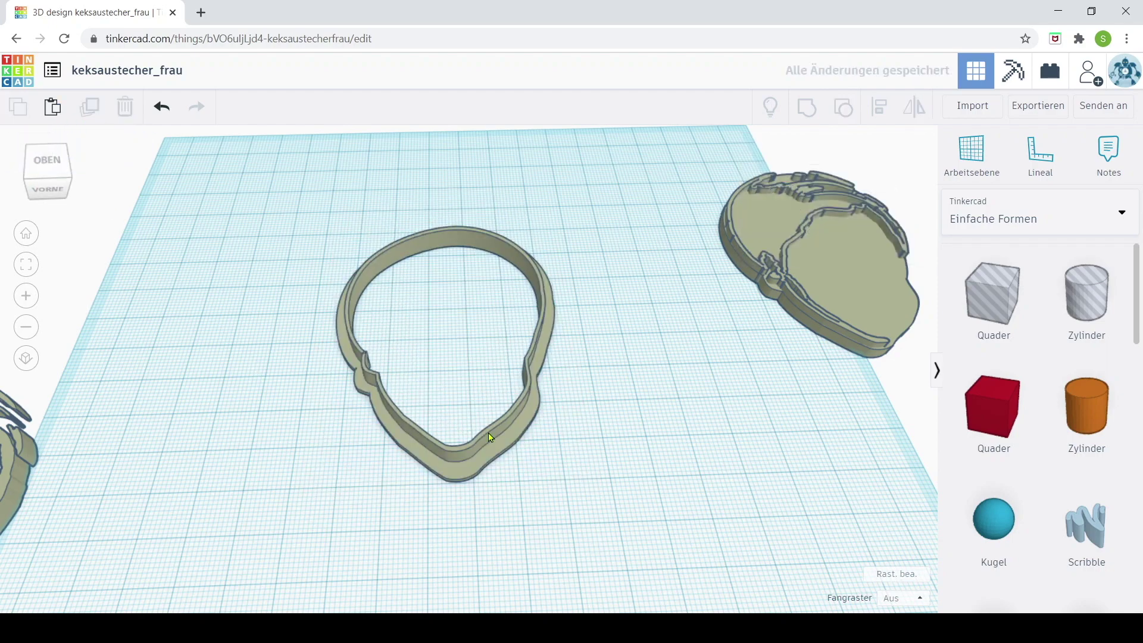
{"action": "left_click_drag", "start_coordinate": [357, 381], "coordinate": [138, 263]}
{"action": "left_click_drag", "start_coordinate": [881, 306], "coordinate": [562, 401]}
Paste a copy of the face object and place it onto the middle face.
{"action": "left_click", "coordinate": [341, 296]}
{"action": "left_click", "coordinate": [56, 117]}
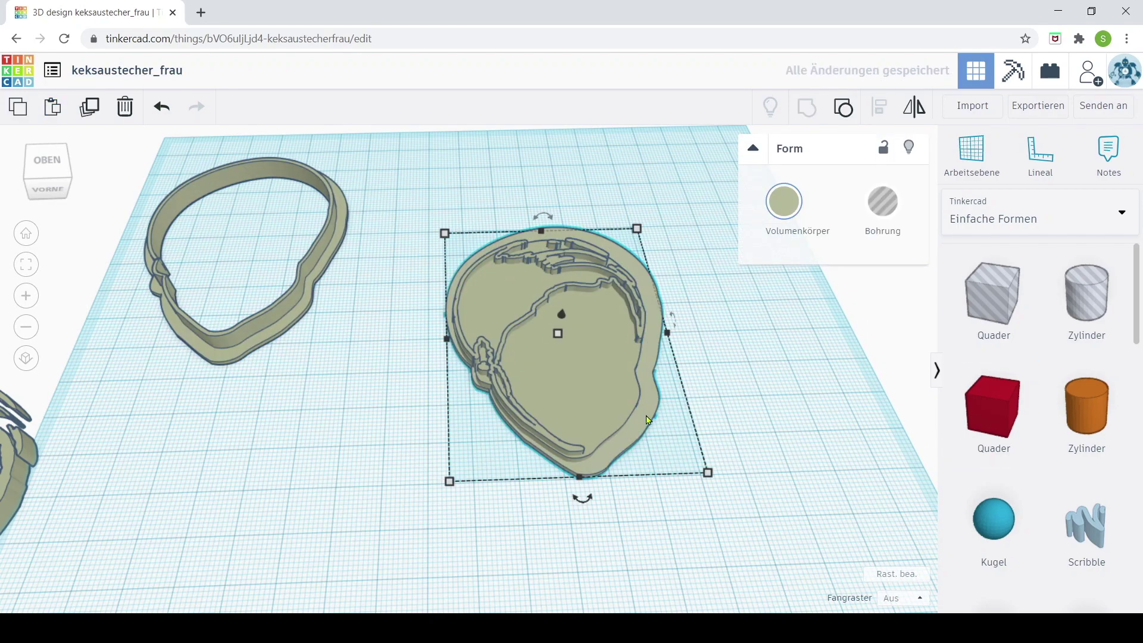
{"action": "left_click_drag", "start_coordinate": [642, 421], "coordinate": [244, 291]}
{"action": "left_click_drag", "start_coordinate": [538, 376], "coordinate": [632, 425]}
Select the three stacked face parts and align them on their bottom centres.
{"action": "left_click_drag", "start_coordinate": [682, 553], "coordinate": [843, 446]}
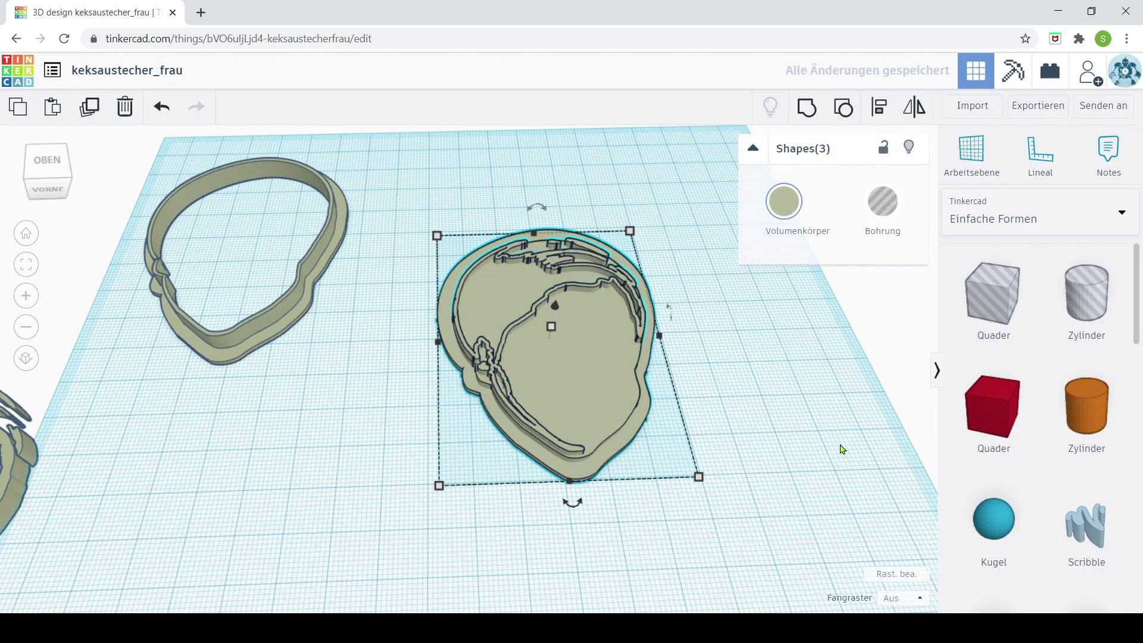
{"action": "left_click", "coordinate": [880, 107]}
{"action": "left_click", "coordinate": [571, 504]}
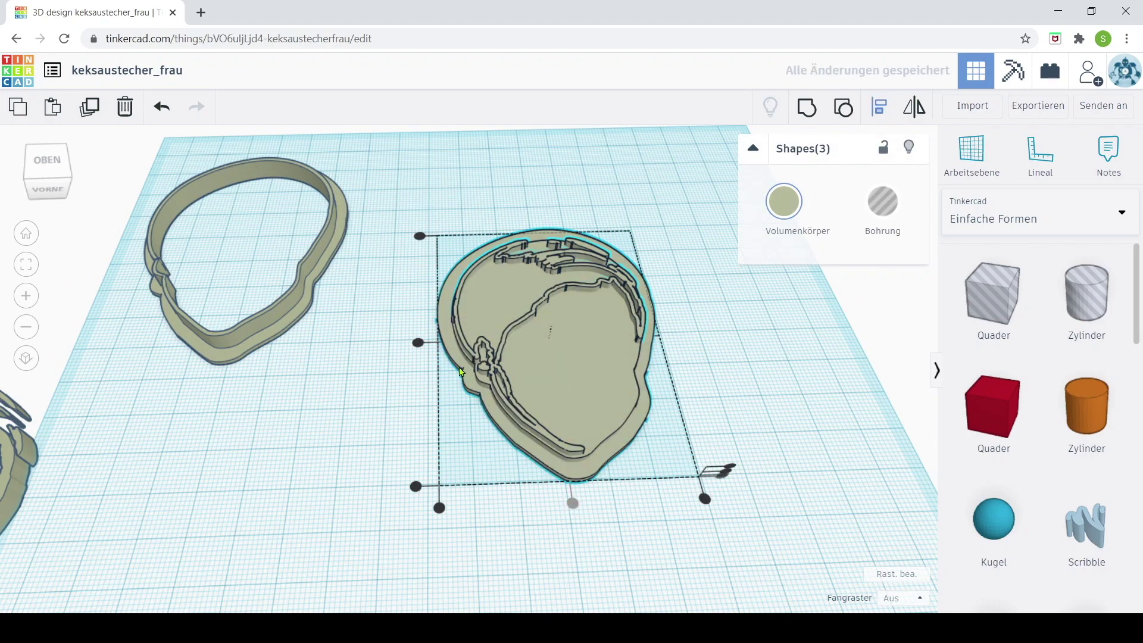
{"action": "left_click", "coordinate": [765, 368]}
{"action": "left_click", "coordinate": [588, 480]}
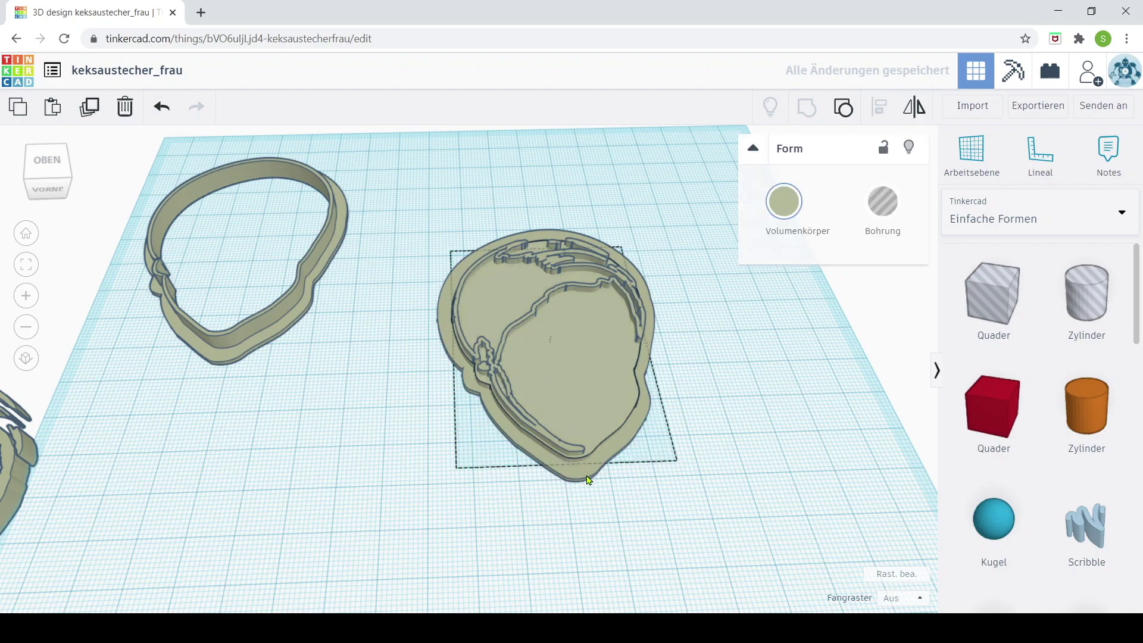
{"action": "left_click", "coordinate": [588, 480], "text": "shift"}
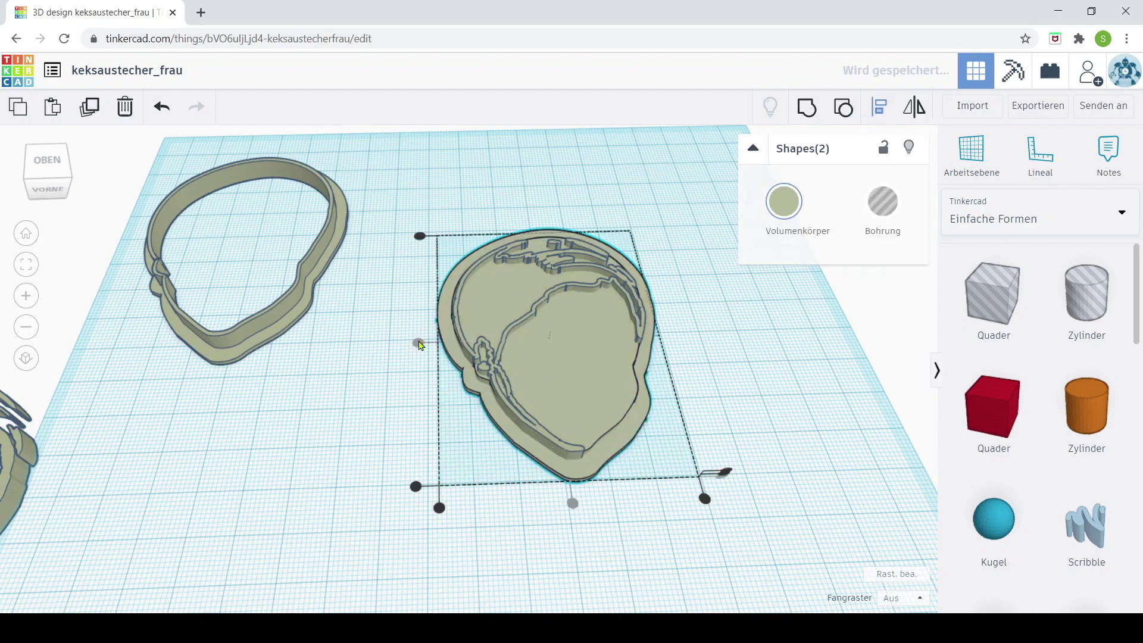
{"action": "left_click", "coordinate": [769, 430]}
{"action": "left_click_drag", "start_coordinate": [700, 528], "coordinate": [699, 528]}
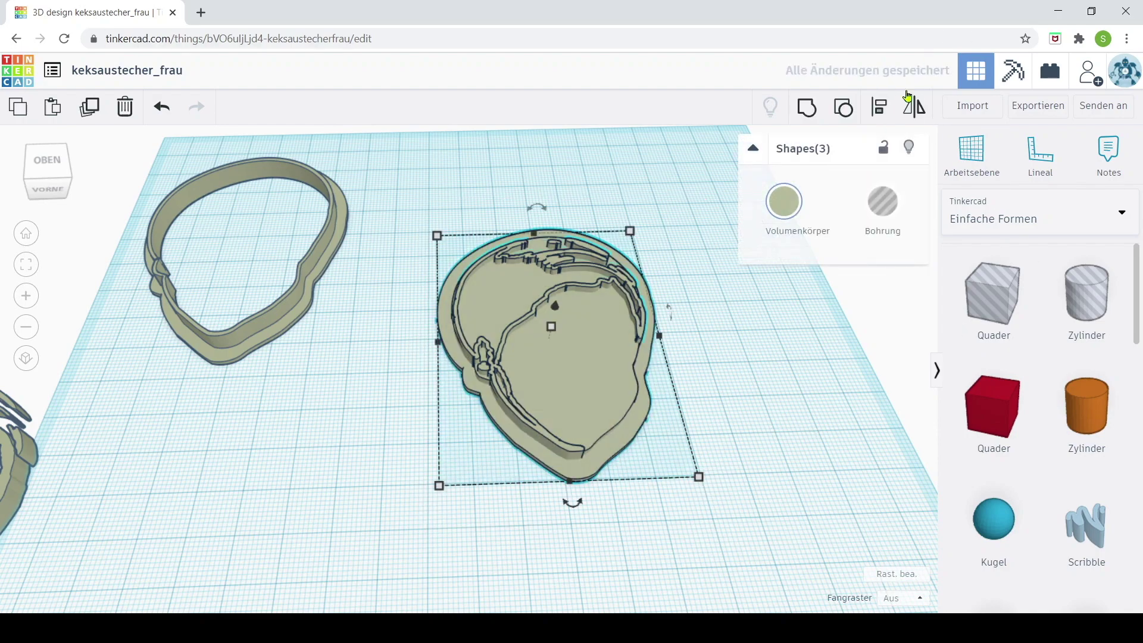
{"action": "left_click", "coordinate": [581, 525]}
{"action": "mouse_move", "coordinate": [582, 526]}
{"action": "right_mouse_down"}
{"action": "mouse_move", "coordinate": [732, 403]}
{"action": "mouse_move", "coordinate": [669, 296]}
{"action": "right_mouse_up"}
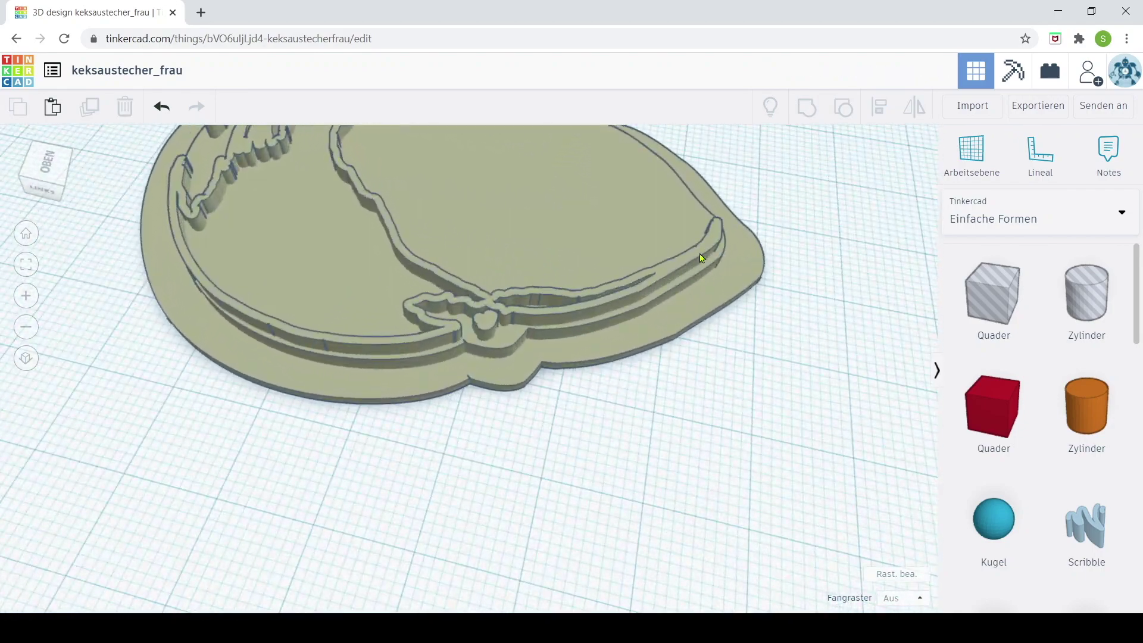
Nudge the face outline ridge slightly into place on the stamp.
{"action": "left_click_drag", "start_coordinate": [702, 260], "coordinate": [699, 262]}
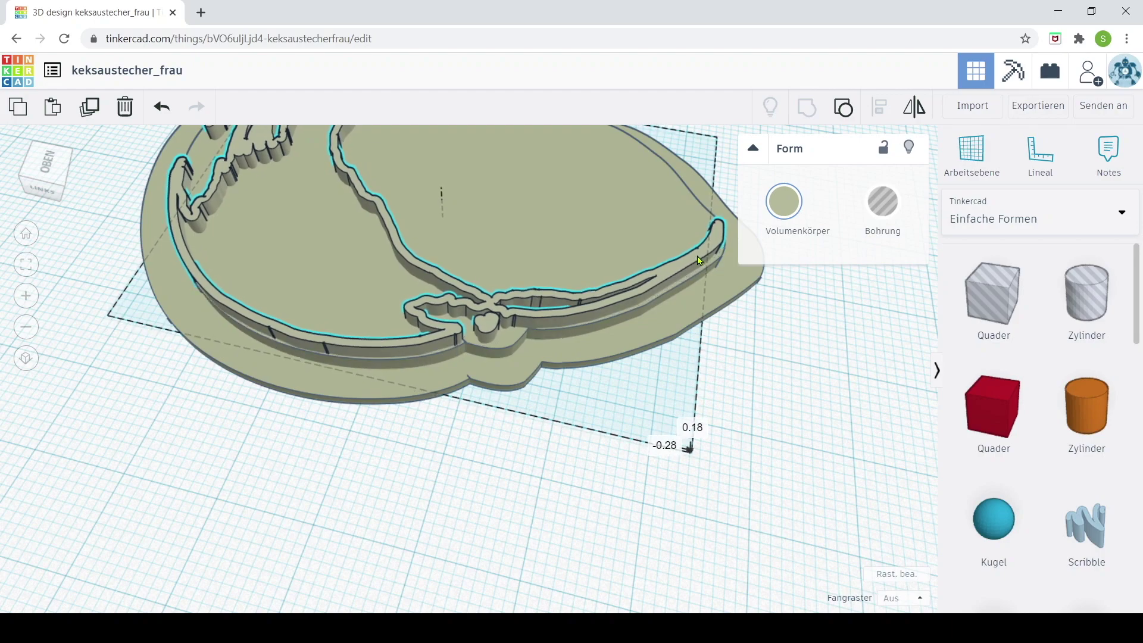
{"action": "left_click_drag", "start_coordinate": [700, 262], "coordinate": [703, 266]}
{"action": "right_click_drag", "start_coordinate": [238, 384], "coordinate": [459, 460]}
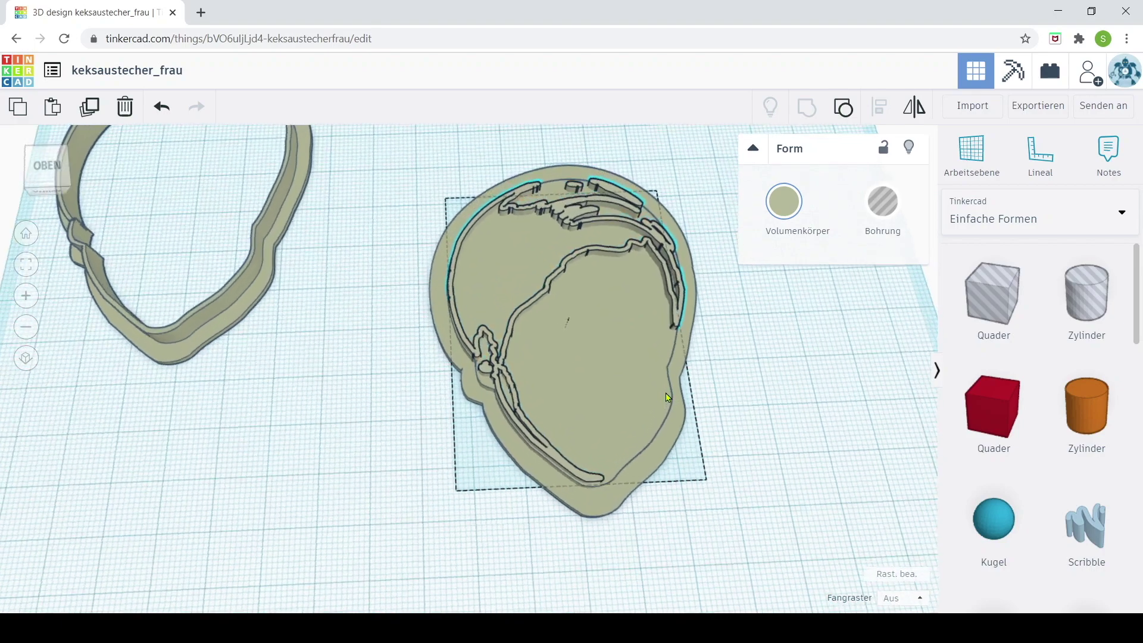
{"action": "mouse_move", "coordinate": [459, 460]}
{"action": "right_mouse_down"}
{"action": "mouse_move", "coordinate": [793, 436]}
{"action": "mouse_move", "coordinate": [690, 446]}
{"action": "right_mouse_up"}
{"action": "left_click", "coordinate": [792, 436]}
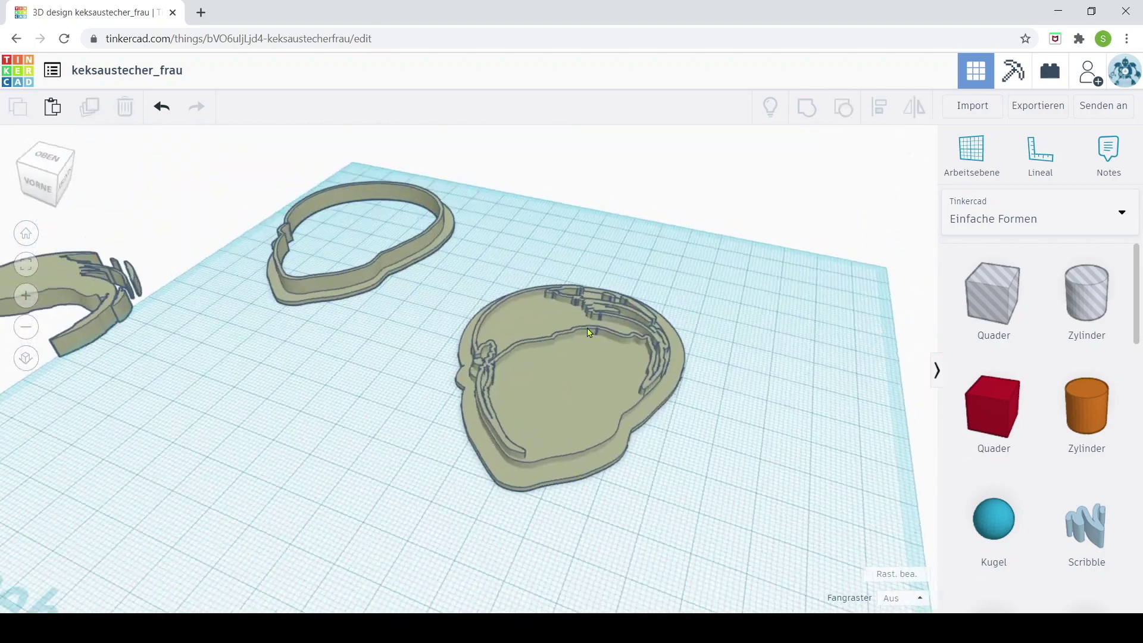
Set the hair ridge piece to 4 mm high.
{"action": "left_click", "coordinate": [627, 438]}
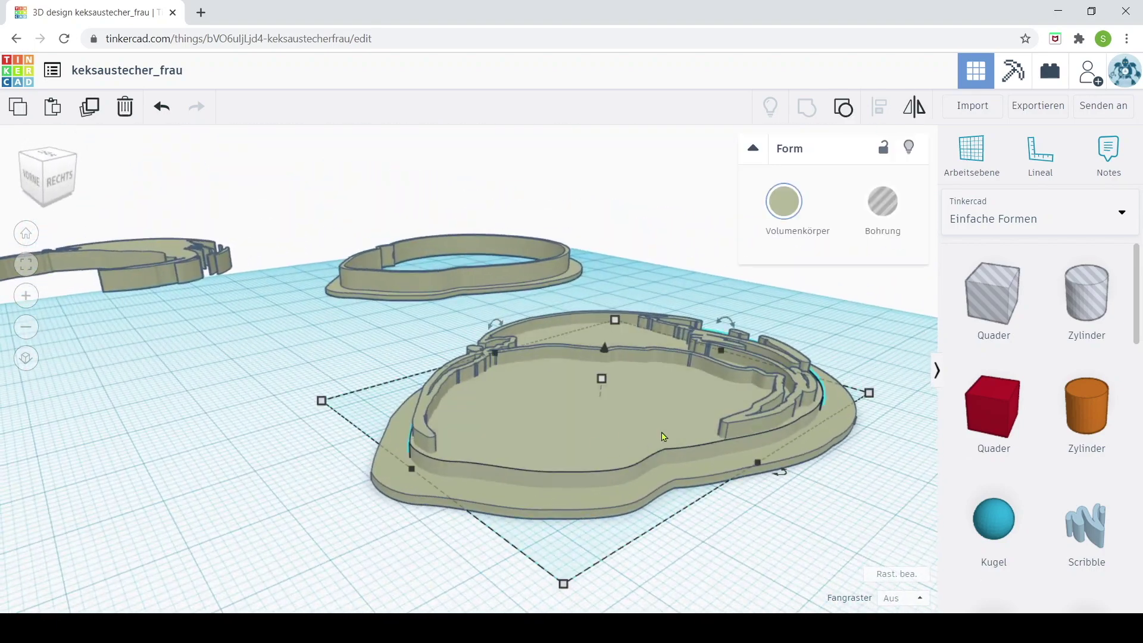
{"action": "left_click_drag", "start_coordinate": [601, 381], "coordinate": [601, 372]}
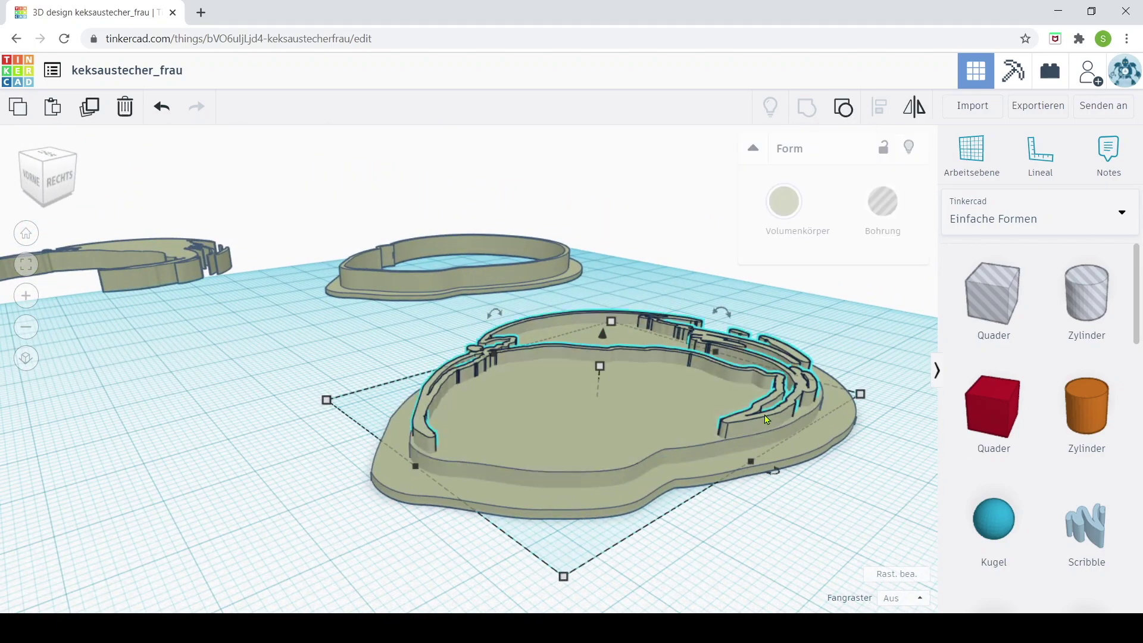
{"action": "type", "text": "4"}
{"action": "key", "text": "Return"}
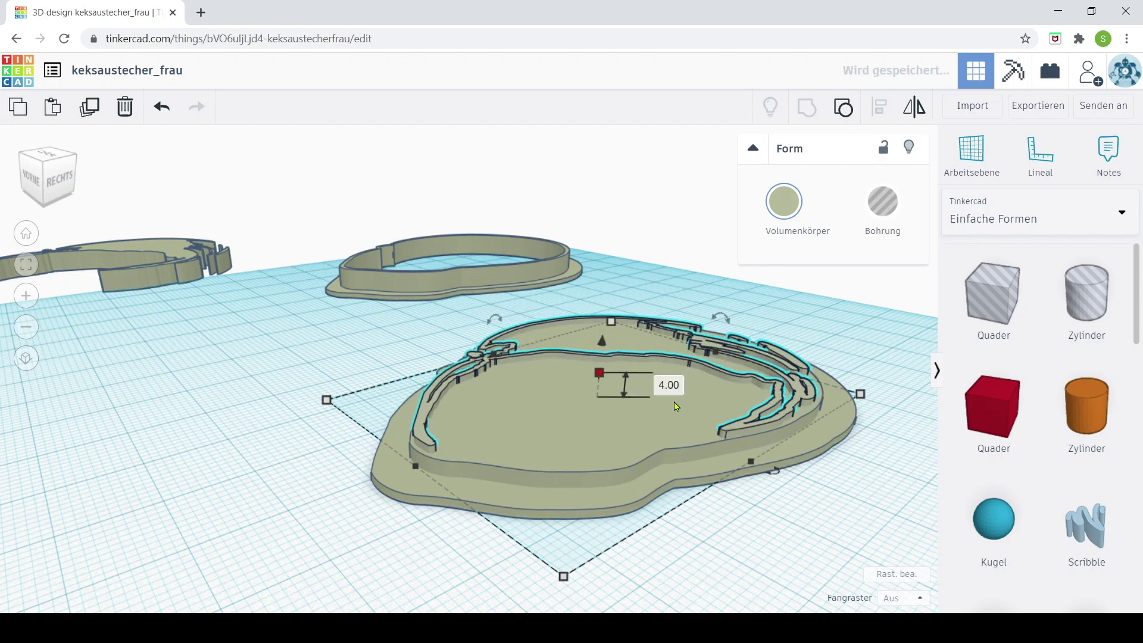
Move the eye, nose and mouth pieces onto the face stamp.
{"action": "left_click", "coordinate": [839, 505]}
{"action": "right_click_drag", "start_coordinate": [839, 504], "coordinate": [909, 422]}
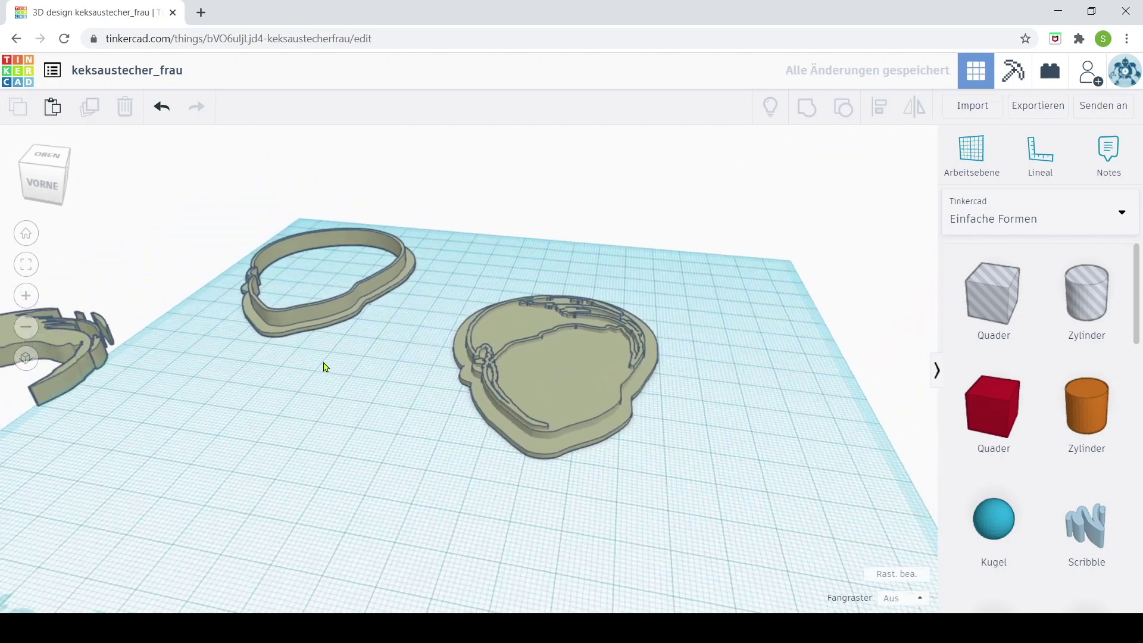
{"action": "left_click_drag", "start_coordinate": [909, 422], "coordinate": [566, 366]}
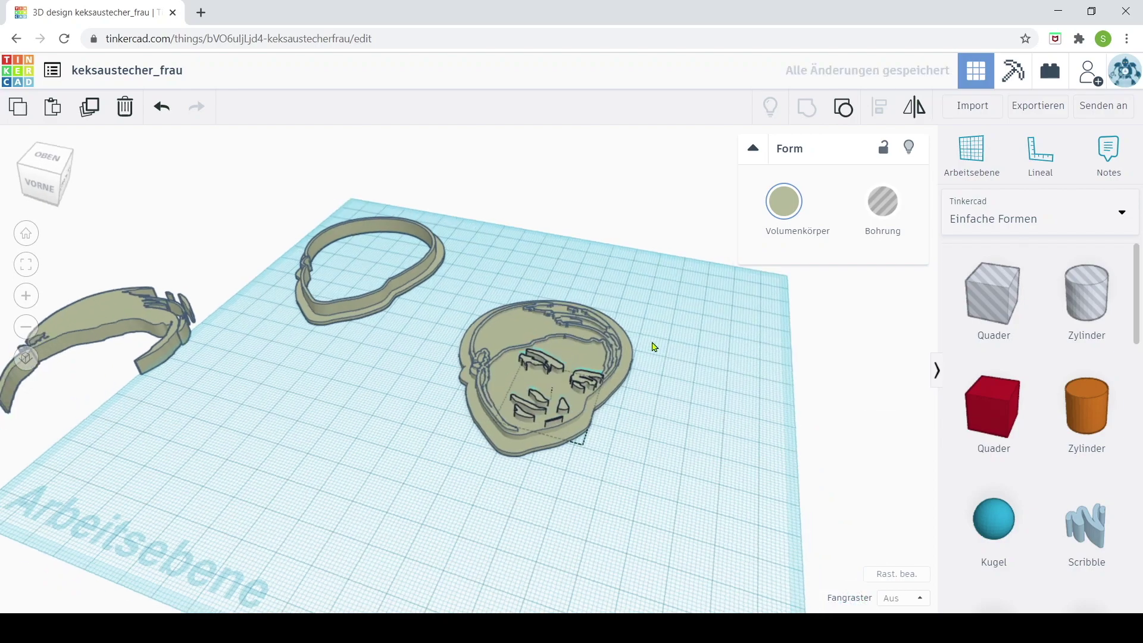
{"action": "right_click_drag", "start_coordinate": [566, 367], "coordinate": [665, 384]}
{"action": "scroll", "coordinate": [665, 384], "scroll_direction": "up", "scroll_amount": 5}
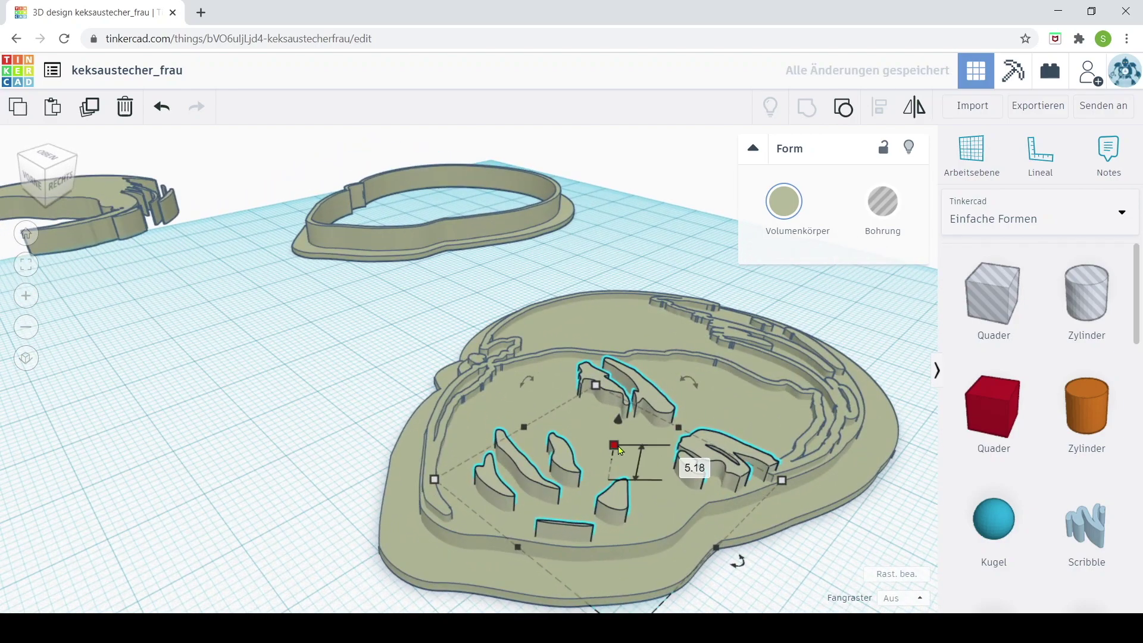
{"action": "mouse_move", "coordinate": [802, 562]}
{"action": "right_mouse_down"}
{"action": "mouse_move", "coordinate": [734, 533]}
{"action": "mouse_move", "coordinate": [655, 571]}
{"action": "mouse_move", "coordinate": [613, 565]}
{"action": "mouse_move", "coordinate": [603, 577]}
{"action": "right_mouse_up"}
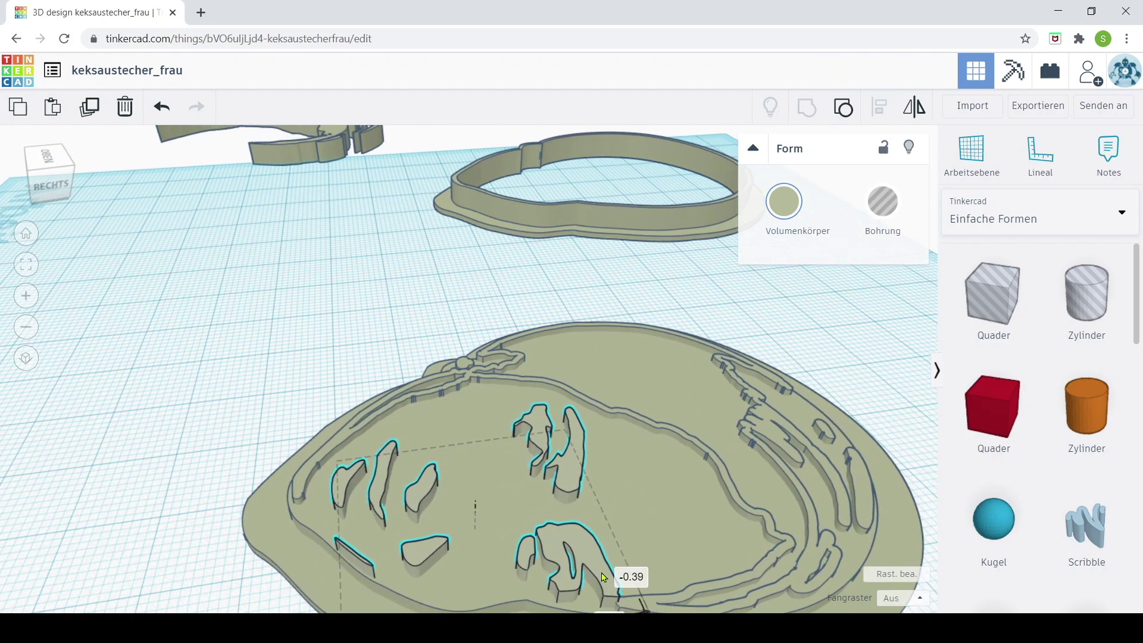
{"action": "scroll", "coordinate": [603, 577], "scroll_direction": "down", "scroll_amount": 5}
{"action": "right_click_drag", "start_coordinate": [604, 576], "coordinate": [752, 544]}
{"action": "scroll", "coordinate": [694, 480], "scroll_direction": "up", "scroll_amount": 3}
{"action": "scroll", "coordinate": [570, 499], "scroll_direction": "down", "scroll_amount": 3}
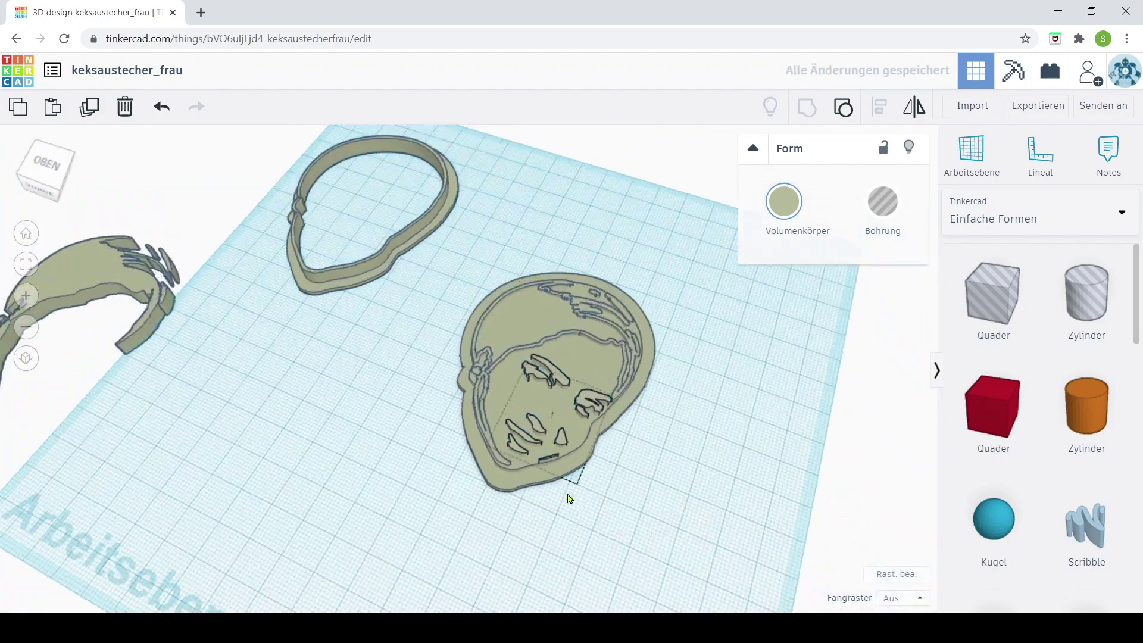
{"action": "scroll", "coordinate": [653, 401], "scroll_direction": "up", "scroll_amount": 3}
{"action": "scroll", "coordinate": [766, 490], "scroll_direction": "up", "scroll_amount": 3}
{"action": "right_click_drag", "start_coordinate": [766, 490], "coordinate": [670, 544]}
{"action": "scroll", "coordinate": [721, 512], "scroll_direction": "up", "scroll_amount": 2}
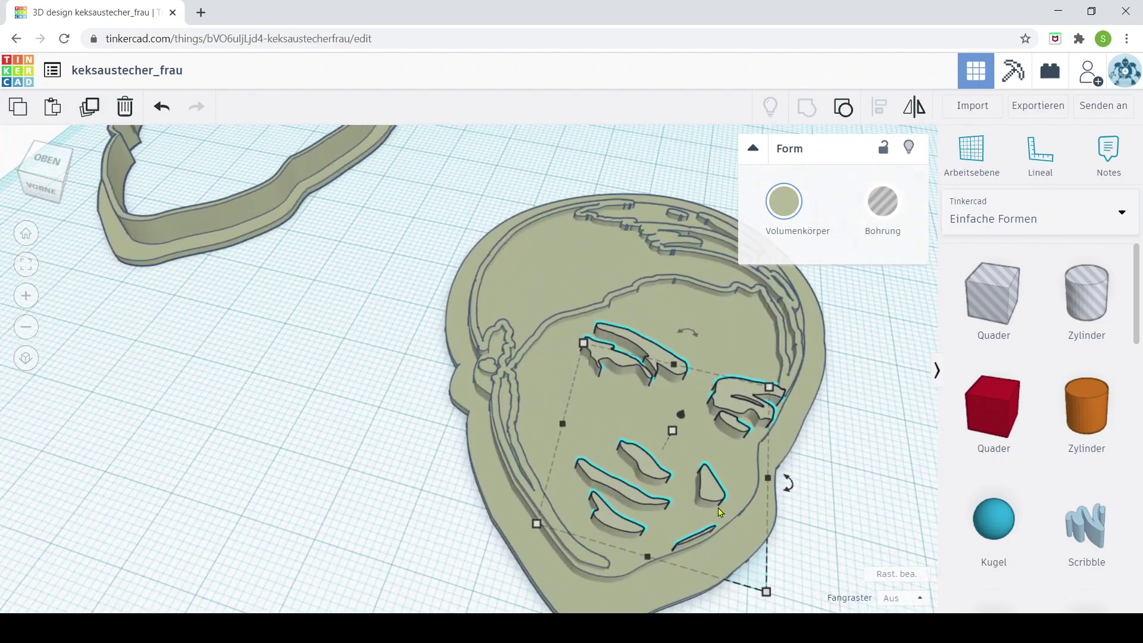
{"action": "left_click", "coordinate": [816, 539]}
{"action": "scroll", "coordinate": [318, 530], "scroll_direction": "down", "scroll_amount": 3}
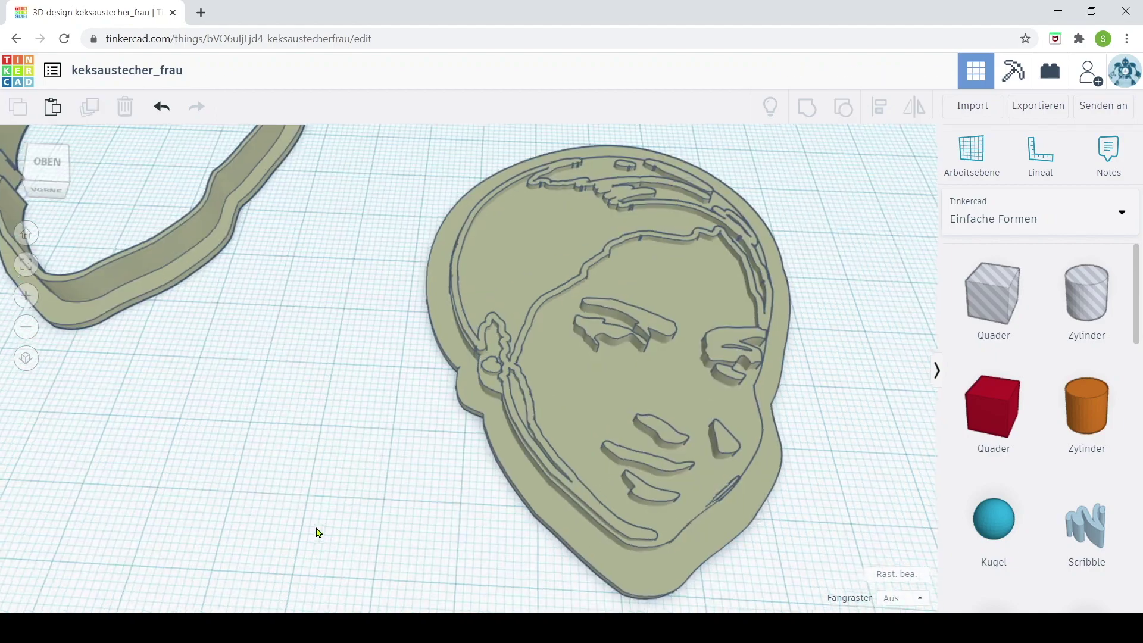
{"action": "right_click_drag", "start_coordinate": [319, 531], "coordinate": [512, 473]}
{"action": "scroll", "coordinate": [648, 416], "scroll_direction": "down", "scroll_amount": 2}
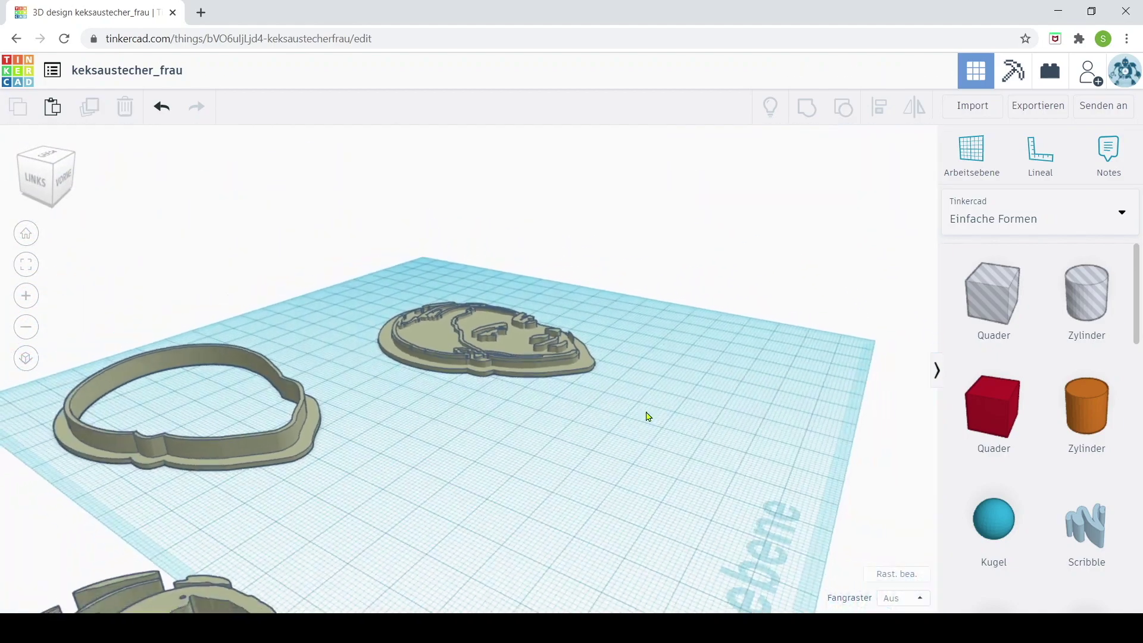
Move the crescent hair shape onto the face plate and check it from several angles.
{"action": "scroll", "coordinate": [502, 392], "scroll_direction": "up", "scroll_amount": 2}
{"action": "scroll", "coordinate": [536, 417], "scroll_direction": "up", "scroll_amount": 3}
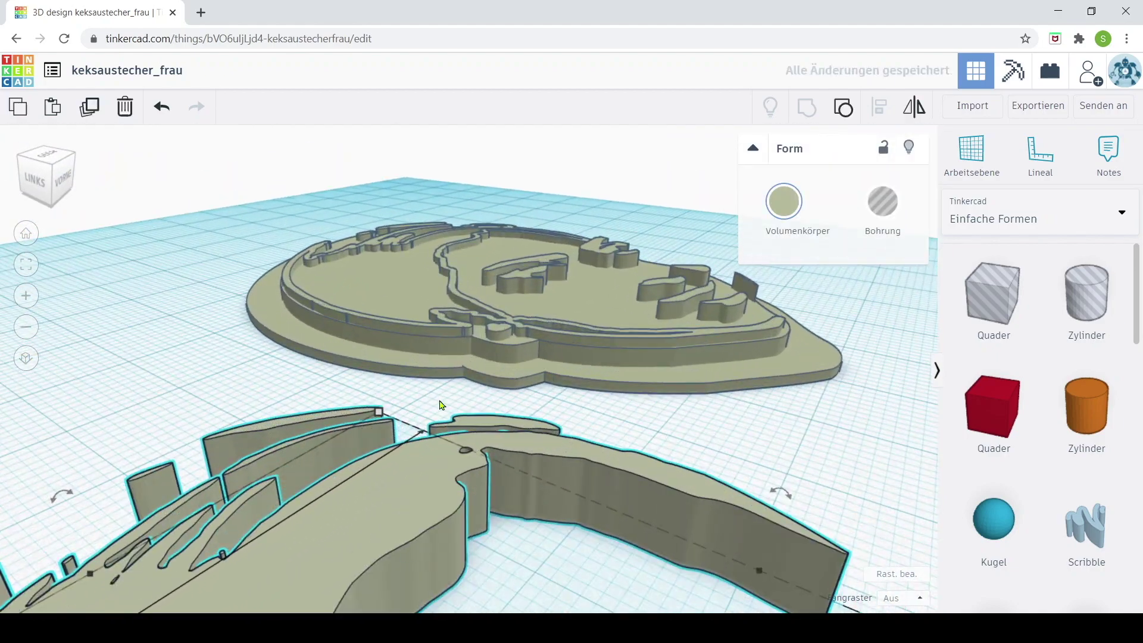
{"action": "left_click_drag", "start_coordinate": [501, 391], "coordinate": [692, 356]}
{"action": "scroll", "coordinate": [692, 356], "scroll_direction": "up", "scroll_amount": 2}
{"action": "right_click_drag", "start_coordinate": [546, 360], "coordinate": [694, 302]}
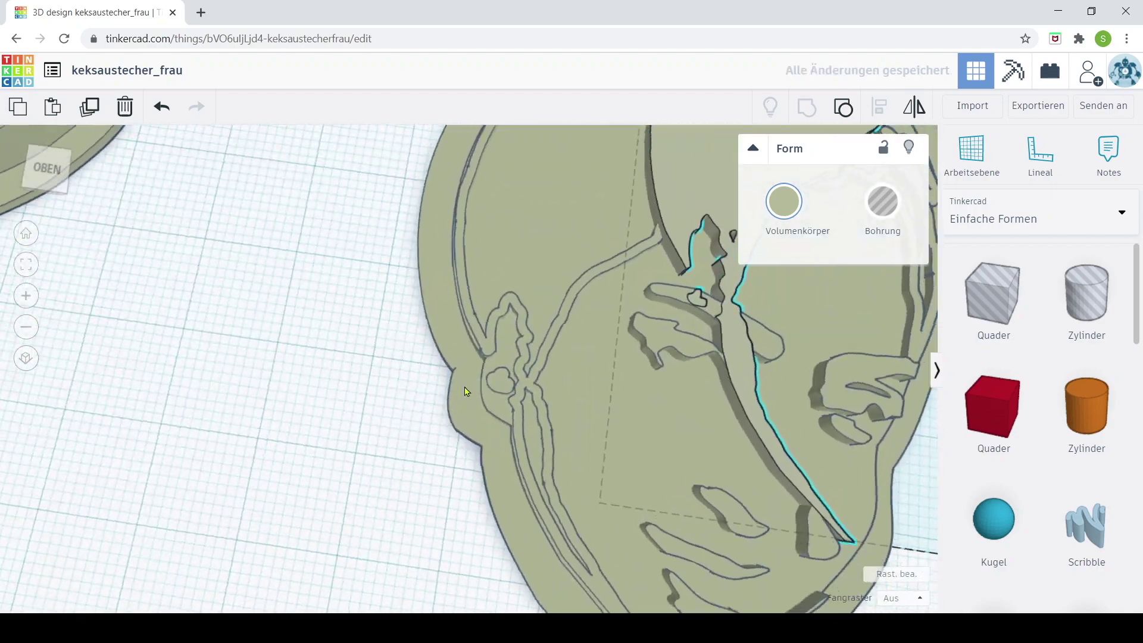
{"action": "scroll", "coordinate": [689, 255], "scroll_direction": "down", "scroll_amount": 2}
{"action": "scroll", "coordinate": [867, 301], "scroll_direction": "down", "scroll_amount": 1}
{"action": "mouse_move", "coordinate": [867, 301]}
{"action": "right_mouse_down"}
{"action": "mouse_move", "coordinate": [697, 263]}
{"action": "mouse_move", "coordinate": [700, 295]}
{"action": "right_mouse_up"}
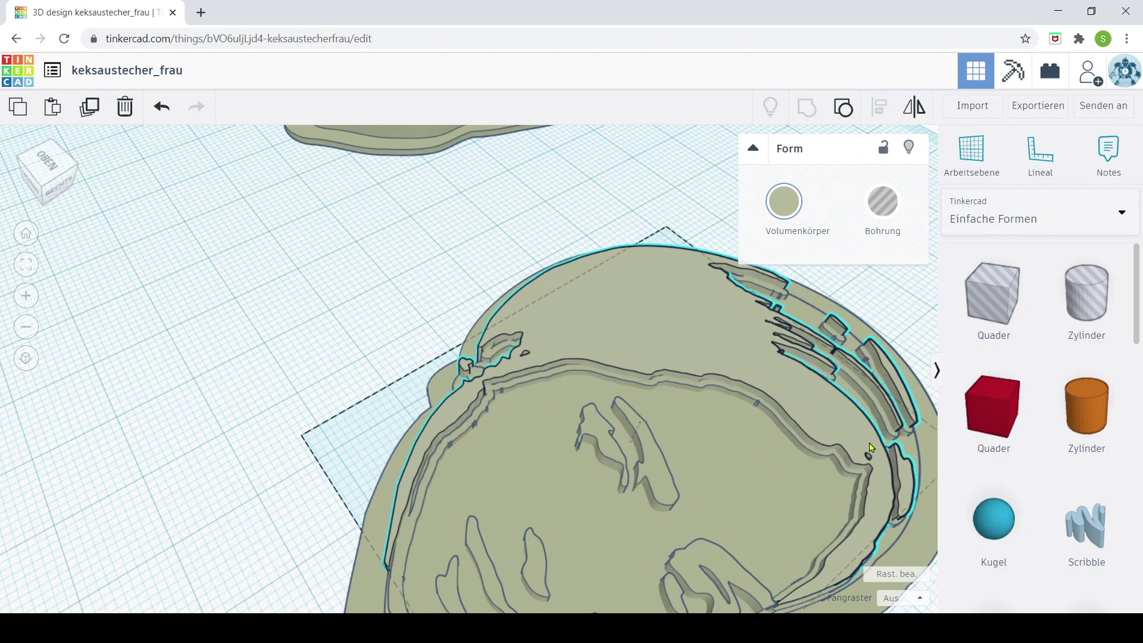
{"action": "scroll", "coordinate": [879, 451], "scroll_direction": "down", "scroll_amount": 2}
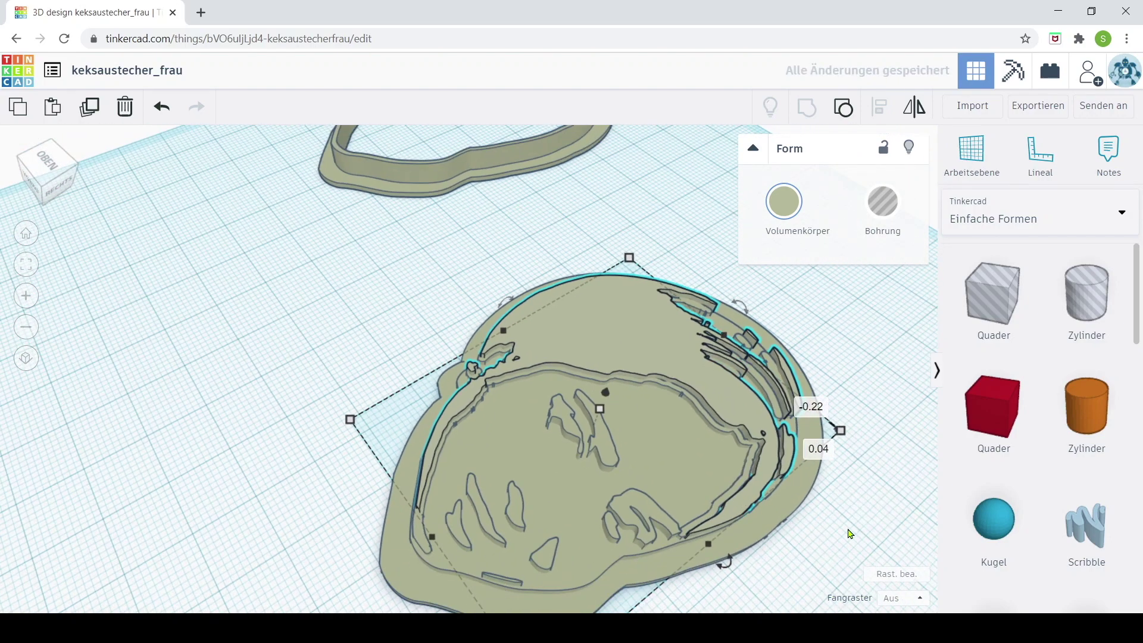
{"action": "right_click_drag", "start_coordinate": [867, 546], "coordinate": [677, 495]}
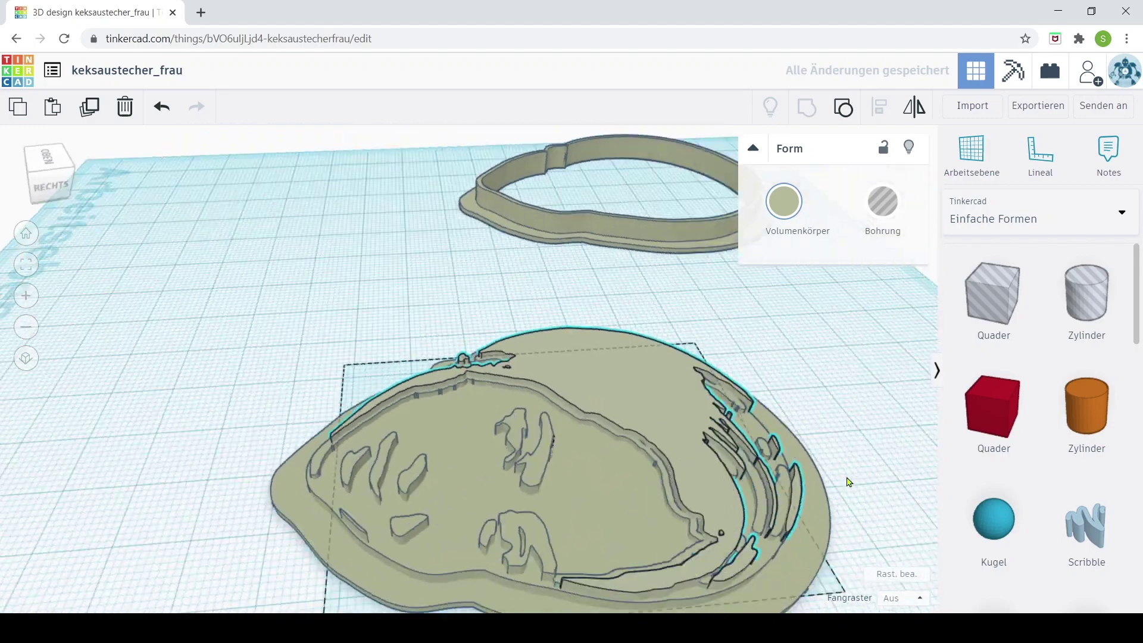
{"action": "mouse_move", "coordinate": [677, 495]}
{"action": "right_mouse_down"}
{"action": "mouse_move", "coordinate": [712, 608]}
{"action": "mouse_move", "coordinate": [780, 315]}
{"action": "mouse_move", "coordinate": [398, 477]}
{"action": "right_mouse_up"}
{"action": "scroll", "coordinate": [445, 438], "scroll_direction": "up", "scroll_amount": 2}
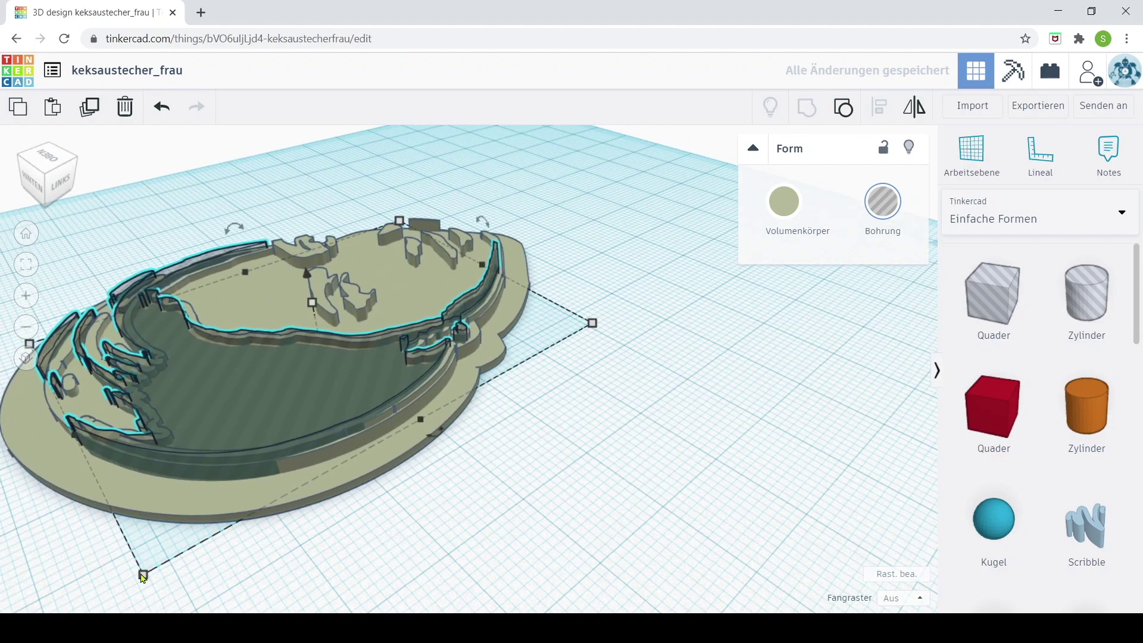
Nudge the hair shape back with the Up arrow key and select the hair hole.
{"action": "key", "text": "Up"}
{"action": "key", "text": "Up"}
{"action": "key", "text": "Up"}
{"action": "key", "text": "Up"}
{"action": "right_click_drag", "start_coordinate": [181, 427], "coordinate": [632, 488]}
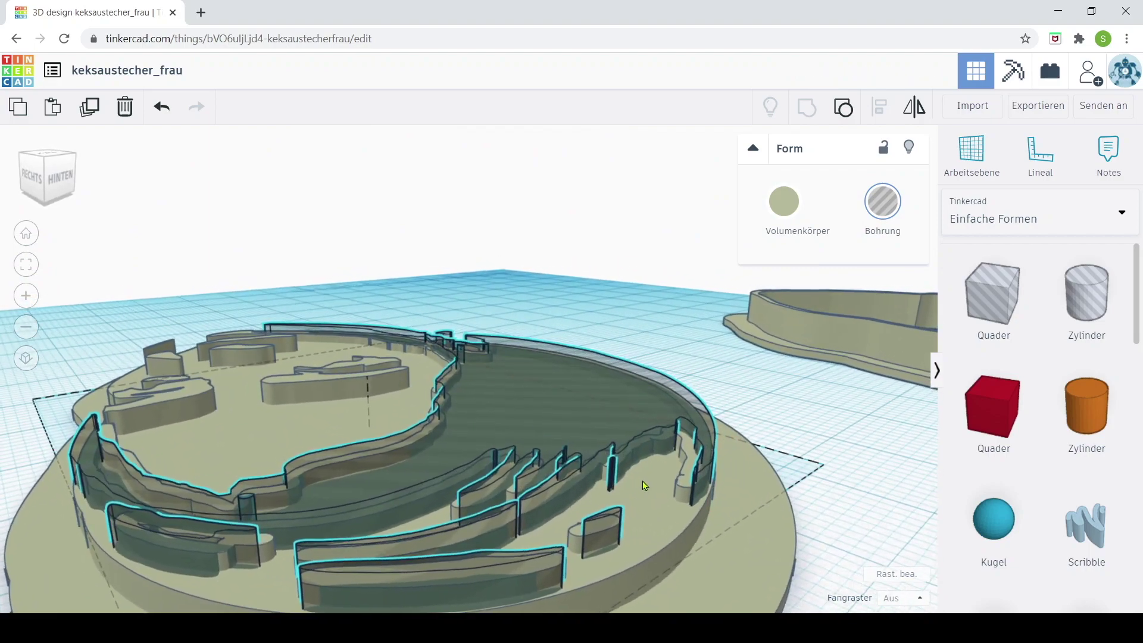
{"action": "scroll", "coordinate": [525, 531], "scroll_direction": "down", "scroll_amount": 5}
{"action": "right_click_drag", "start_coordinate": [525, 530], "coordinate": [537, 477]}
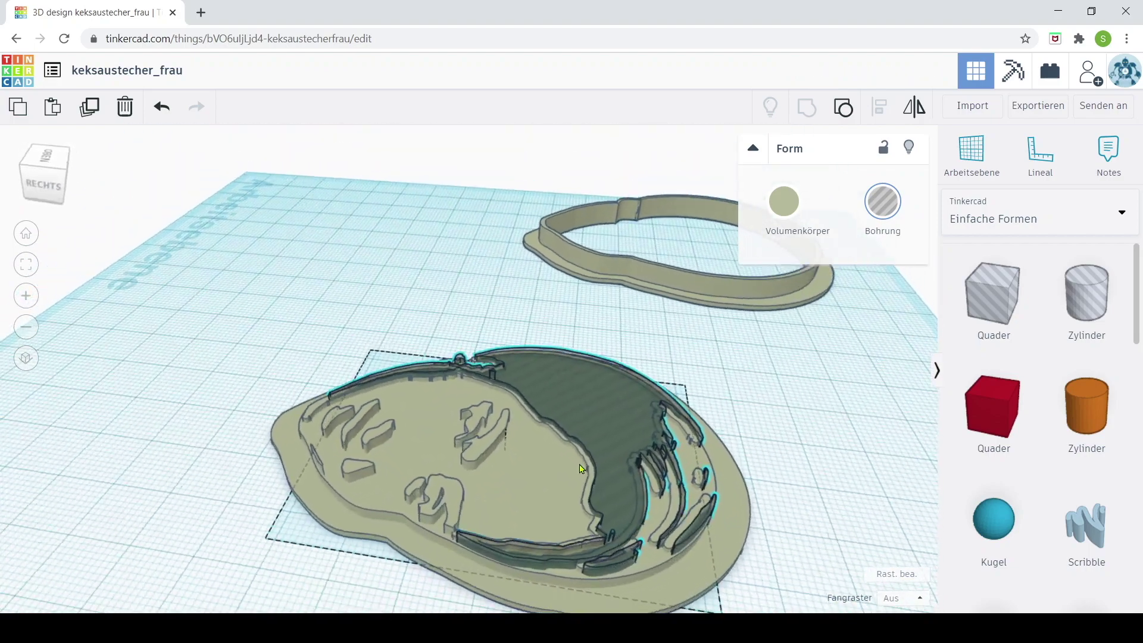
{"action": "mouse_move", "coordinate": [541, 461]}
{"action": "right_mouse_down"}
{"action": "mouse_move", "coordinate": [610, 436]}
{"action": "mouse_move", "coordinate": [553, 516]}
{"action": "right_mouse_up"}
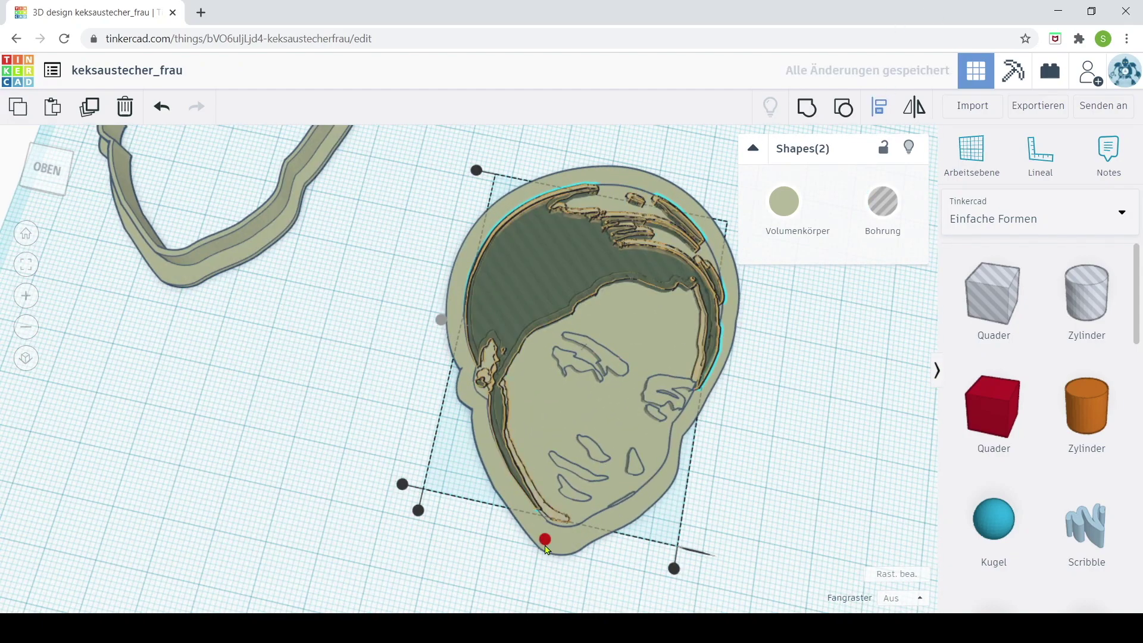
{"action": "left_click", "coordinate": [607, 543]}
{"action": "right_click_drag", "start_coordinate": [760, 467], "coordinate": [857, 470]}
{"action": "scroll", "coordinate": [485, 212], "scroll_direction": "up", "scroll_amount": 5}
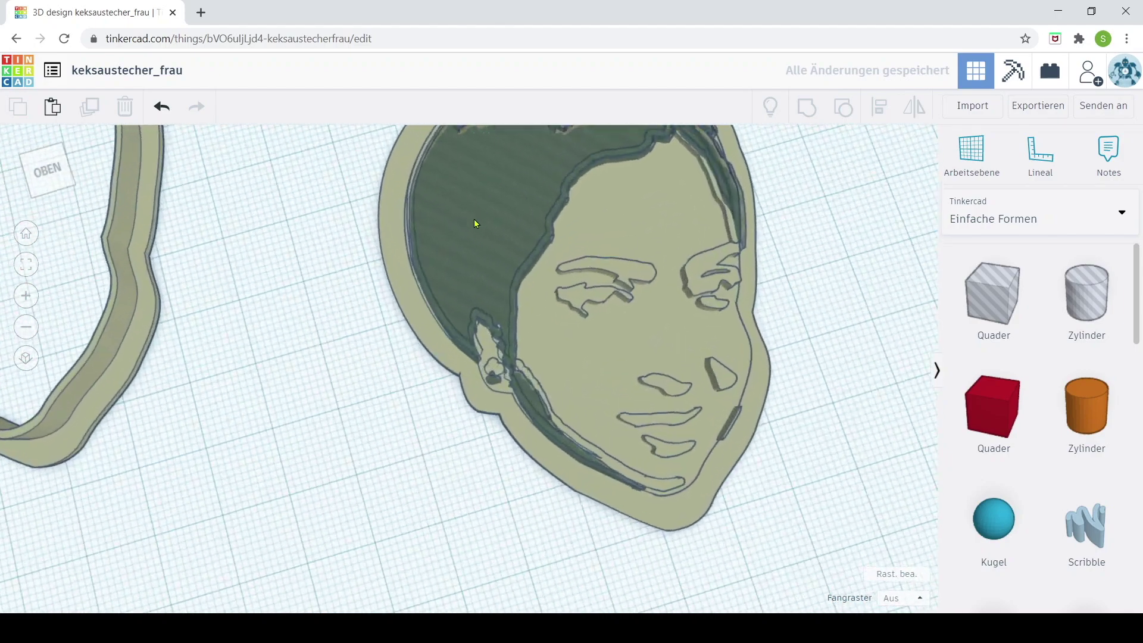
{"action": "scroll", "coordinate": [578, 248], "scroll_direction": "down", "scroll_amount": 5}
{"action": "scroll", "coordinate": [545, 247], "scroll_direction": "down", "scroll_amount": 3}
{"action": "left_click", "coordinate": [546, 247]}
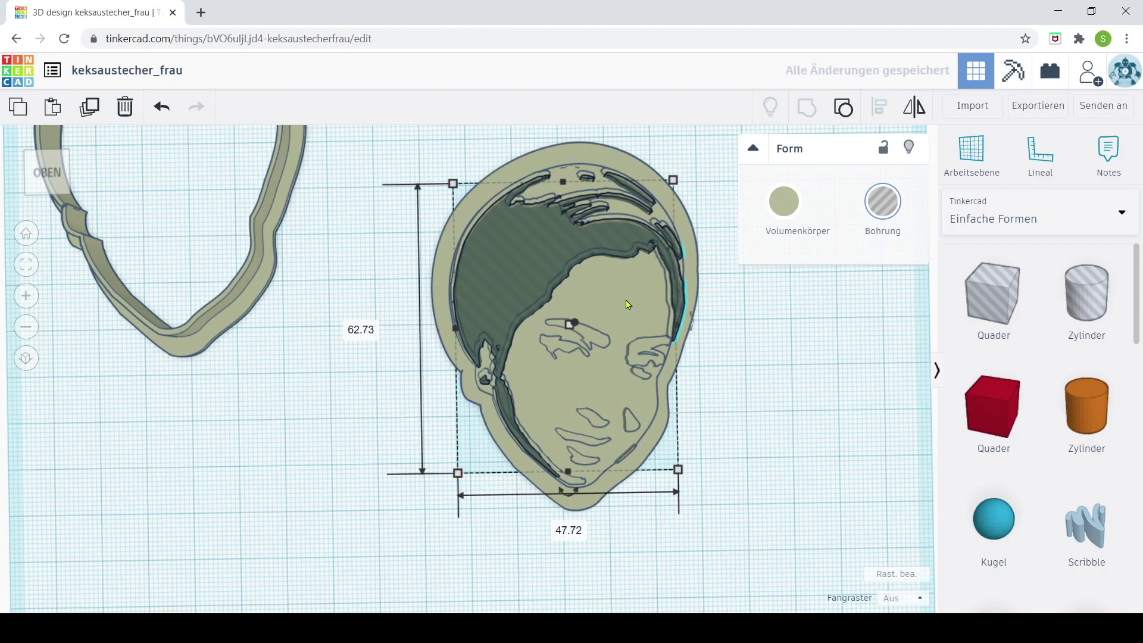
{"action": "scroll", "coordinate": [627, 304], "scroll_direction": "up", "scroll_amount": 2}
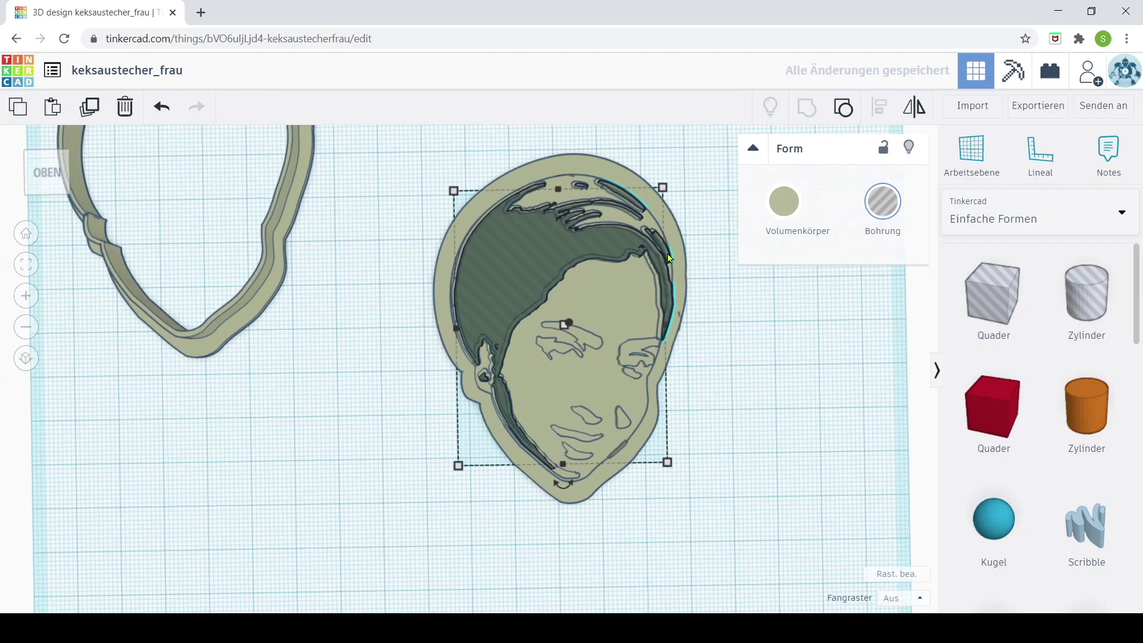
{"action": "right_click_drag", "start_coordinate": [740, 339], "coordinate": [697, 293]}
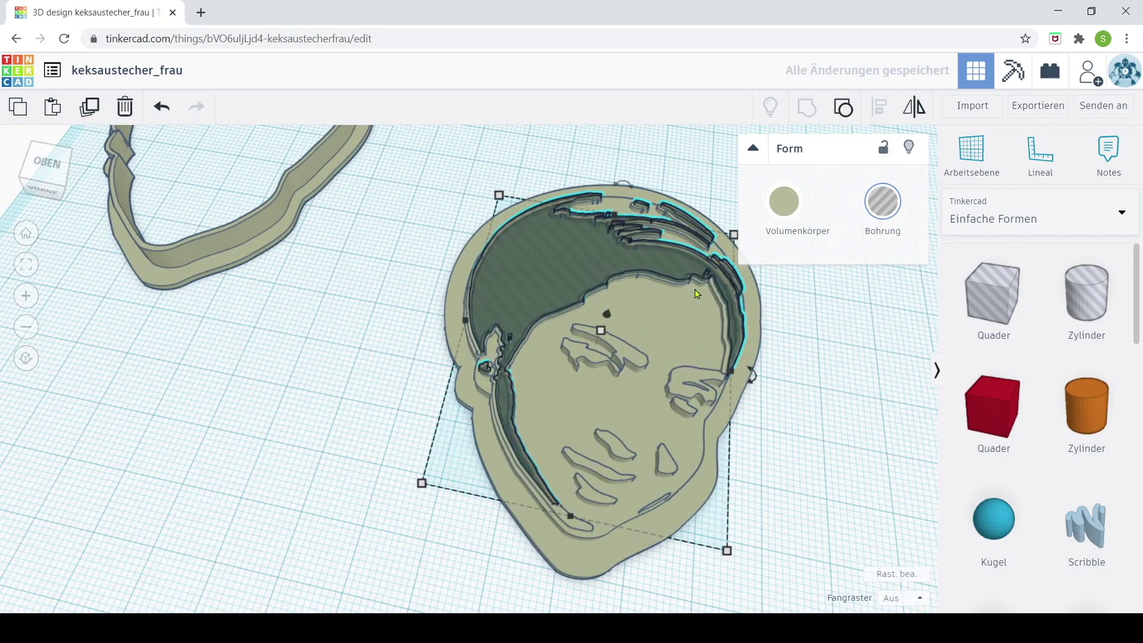
{"action": "mouse_move", "coordinate": [365, 248]}
{"action": "right_mouse_down"}
{"action": "mouse_move", "coordinate": [505, 312]}
{"action": "mouse_move", "coordinate": [467, 361]}
{"action": "mouse_move", "coordinate": [484, 284]}
{"action": "right_mouse_up"}
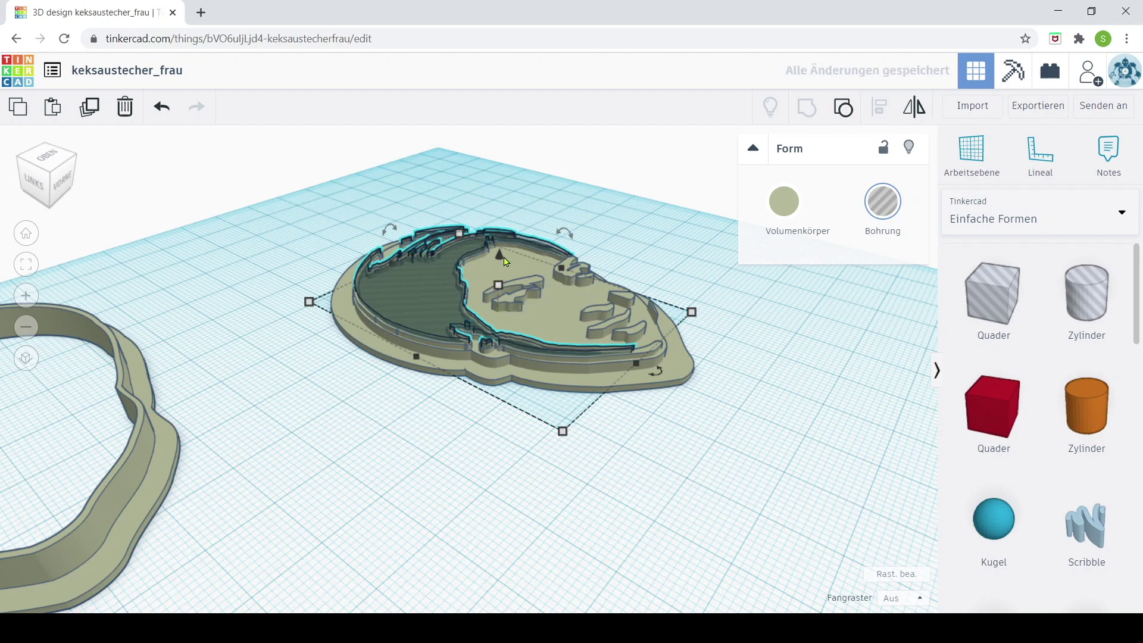
Set the hair hole to 2 mm tall and group it with the face stamp.
{"action": "left_click_drag", "start_coordinate": [500, 255], "coordinate": [502, 243]}
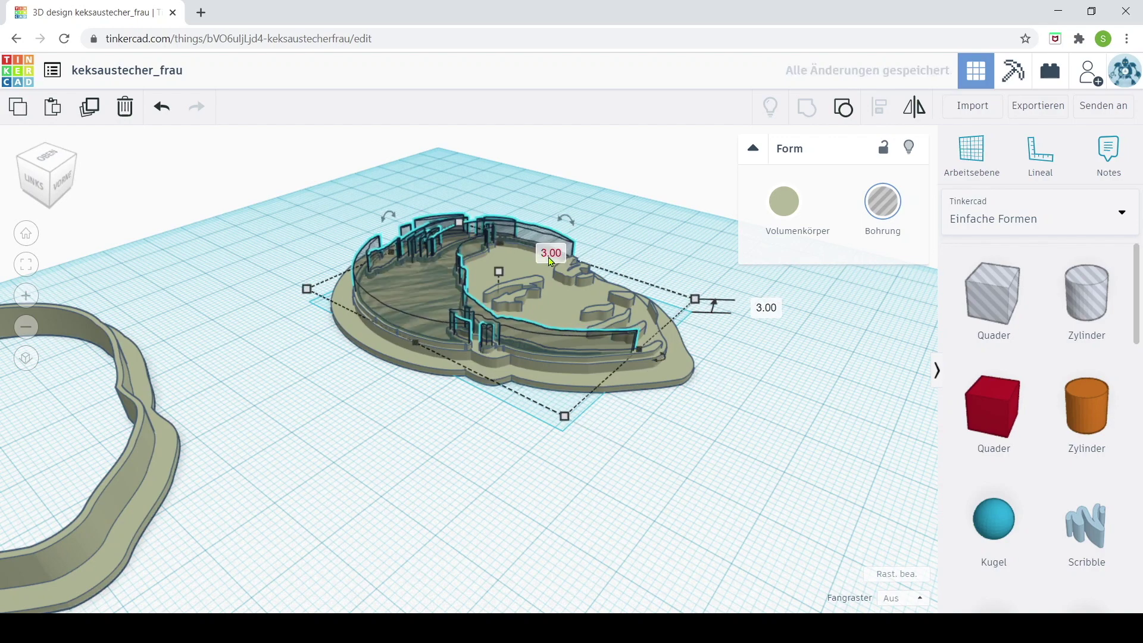
{"action": "scroll", "coordinate": [416, 305], "scroll_direction": "up", "scroll_amount": 2}
{"action": "scroll", "coordinate": [416, 306], "scroll_direction": "up", "scroll_amount": 3}
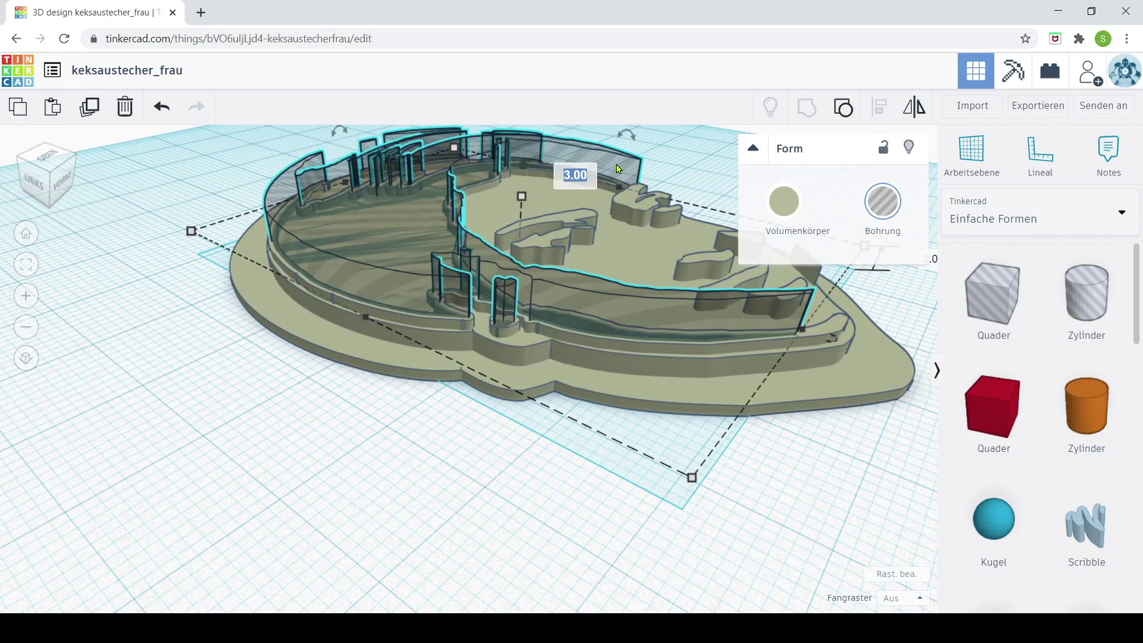
{"action": "type", "text": "2"}
{"action": "key", "text": "Return"}
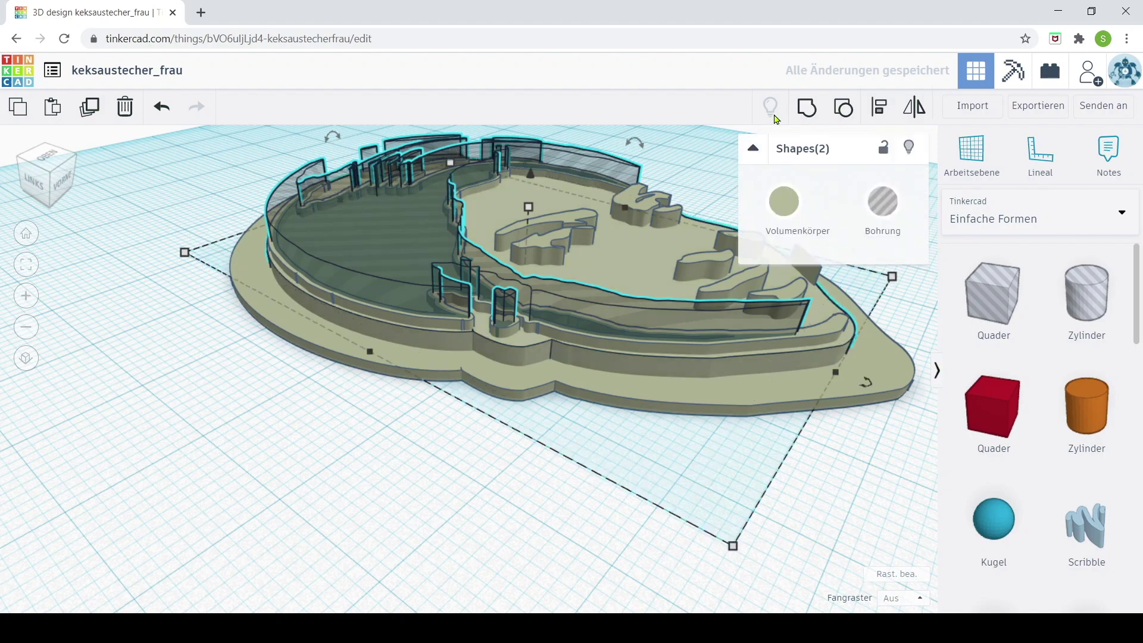
{"action": "left_click", "coordinate": [797, 106]}
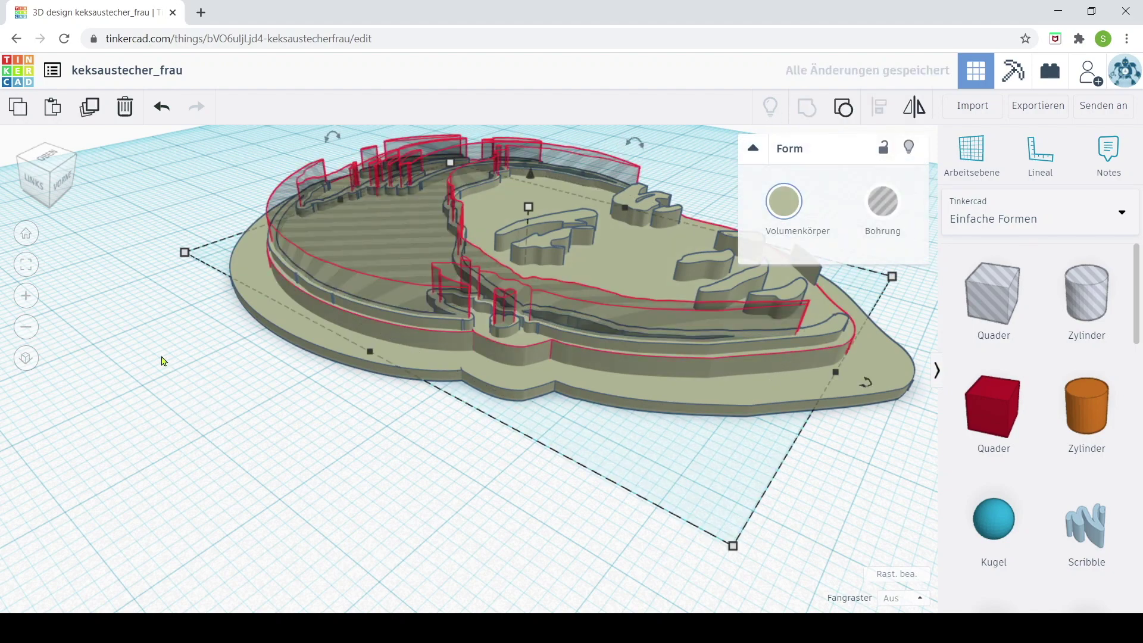
View the grouped stamp from a low front angle and select the inner facial-feature ridges.
{"action": "scroll", "coordinate": [209, 280], "scroll_direction": "up", "scroll_amount": 2}
{"action": "scroll", "coordinate": [319, 301], "scroll_direction": "up", "scroll_amount": 2}
{"action": "scroll", "coordinate": [446, 327], "scroll_direction": "up", "scroll_amount": 3}
{"action": "scroll", "coordinate": [447, 326], "scroll_direction": "down", "scroll_amount": 3}
{"action": "mouse_move", "coordinate": [620, 403]}
{"action": "right_mouse_down"}
{"action": "mouse_move", "coordinate": [474, 367]}
{"action": "mouse_move", "coordinate": [97, 398]}
{"action": "mouse_move", "coordinate": [186, 403]}
{"action": "mouse_move", "coordinate": [306, 380]}
{"action": "mouse_move", "coordinate": [310, 400]}
{"action": "right_mouse_up"}
{"action": "scroll", "coordinate": [214, 403], "scroll_direction": "down", "scroll_amount": 3}
{"action": "scroll", "coordinate": [327, 365], "scroll_direction": "up", "scroll_amount": 2}
{"action": "scroll", "coordinate": [417, 286], "scroll_direction": "up", "scroll_amount": 3}
{"action": "scroll", "coordinate": [540, 206], "scroll_direction": "up", "scroll_amount": 2}
{"action": "left_click", "coordinate": [540, 206]}
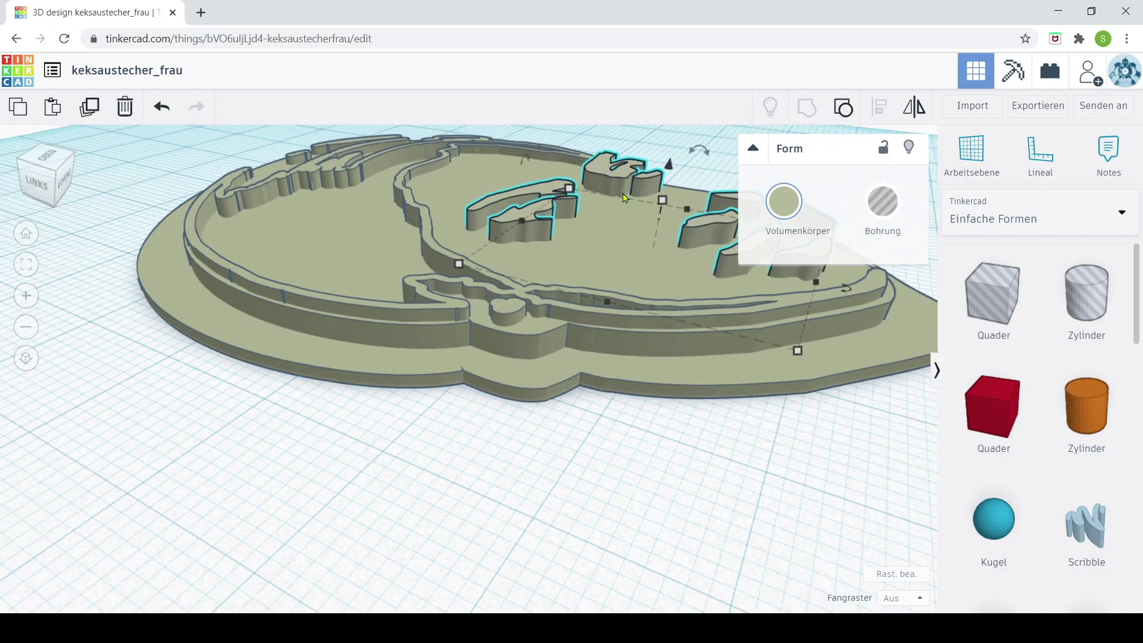
Click through the base plate and cookie-cutter wall to pick the face stamp parts.
{"action": "scroll", "coordinate": [619, 207], "scroll_direction": "down", "scroll_amount": 1}
{"action": "left_click", "coordinate": [599, 267]}
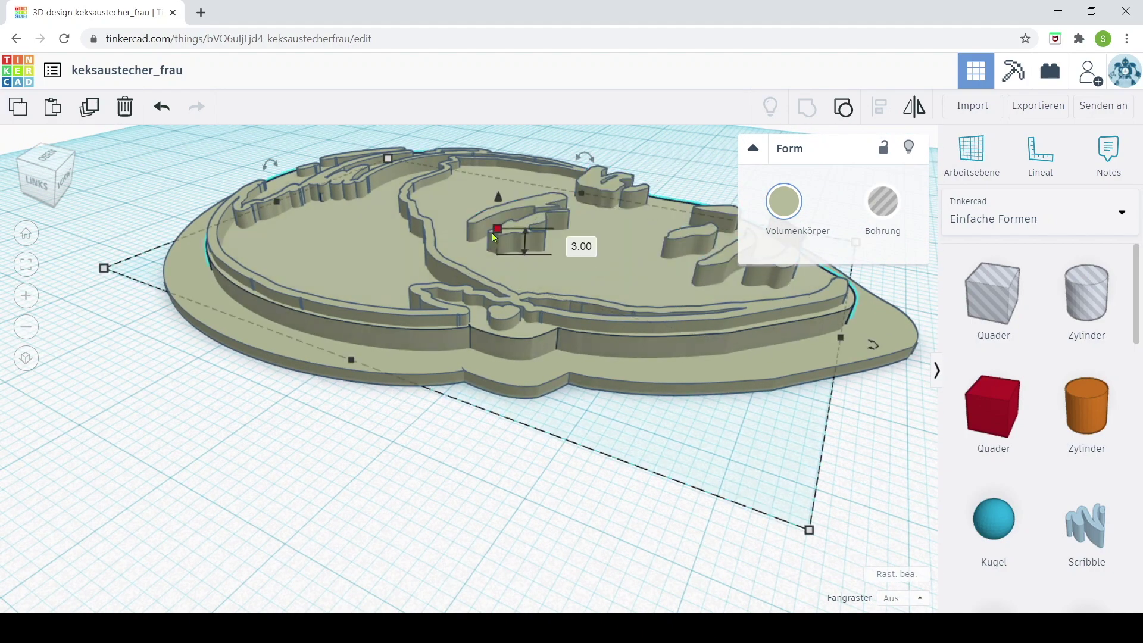
{"action": "left_click", "coordinate": [468, 281]}
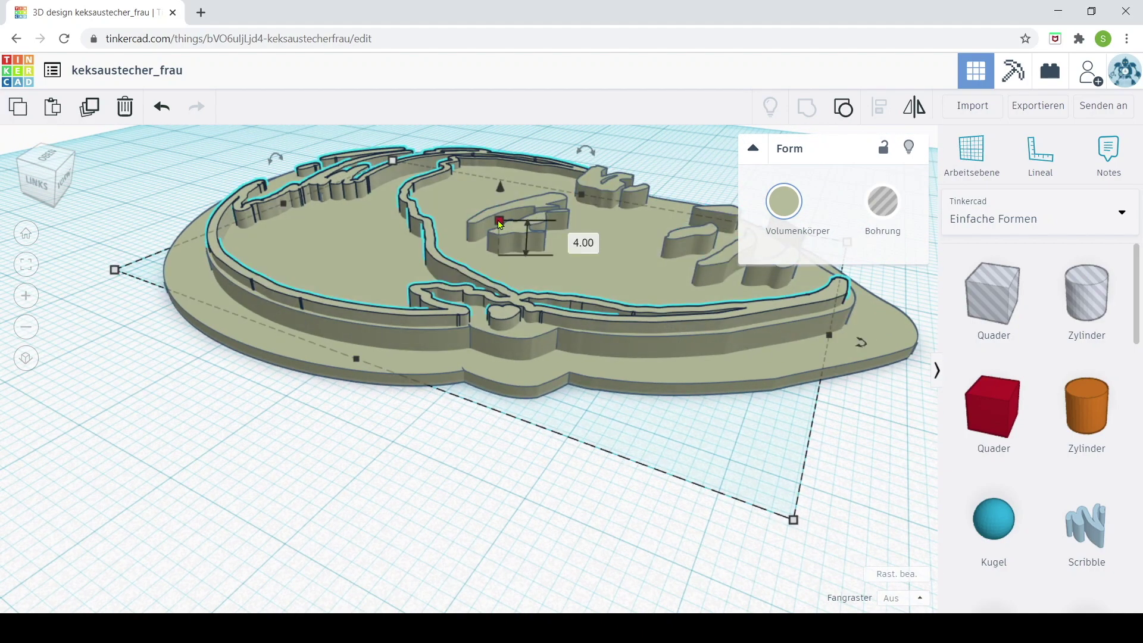
{"action": "left_click", "coordinate": [351, 259]}
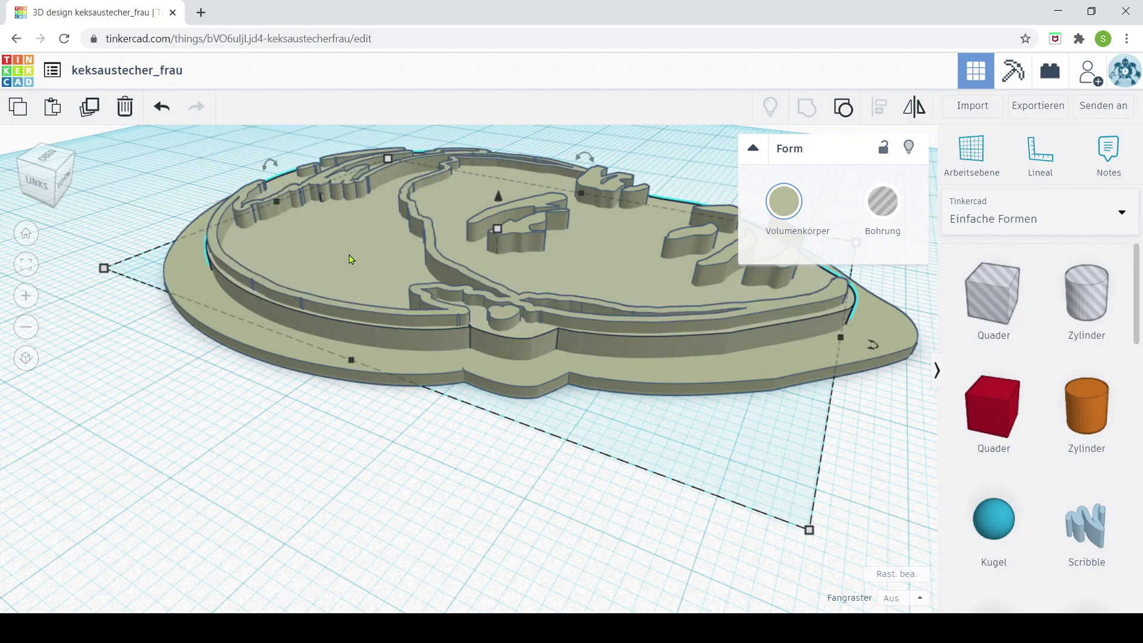
Orbit around the stamp to inspect its raised hair and ridges from behind and right rear.
{"action": "scroll", "coordinate": [311, 325], "scroll_direction": "up", "scroll_amount": 3}
{"action": "mouse_move", "coordinate": [470, 309]}
{"action": "right_mouse_down"}
{"action": "mouse_move", "coordinate": [666, 296]}
{"action": "mouse_move", "coordinate": [635, 296]}
{"action": "mouse_move", "coordinate": [597, 320]}
{"action": "right_mouse_up"}
{"action": "scroll", "coordinate": [597, 320], "scroll_direction": "down", "scroll_amount": 2}
{"action": "right_click_drag", "start_coordinate": [581, 373], "coordinate": [500, 395]}
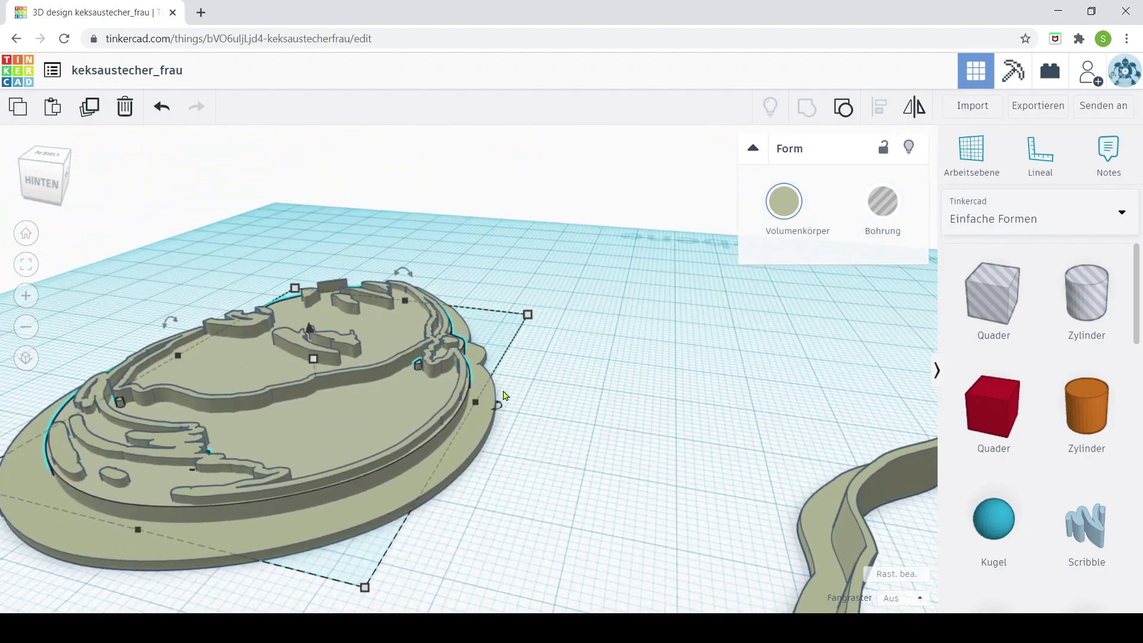
{"action": "scroll", "coordinate": [454, 426], "scroll_direction": "up", "scroll_amount": 2}
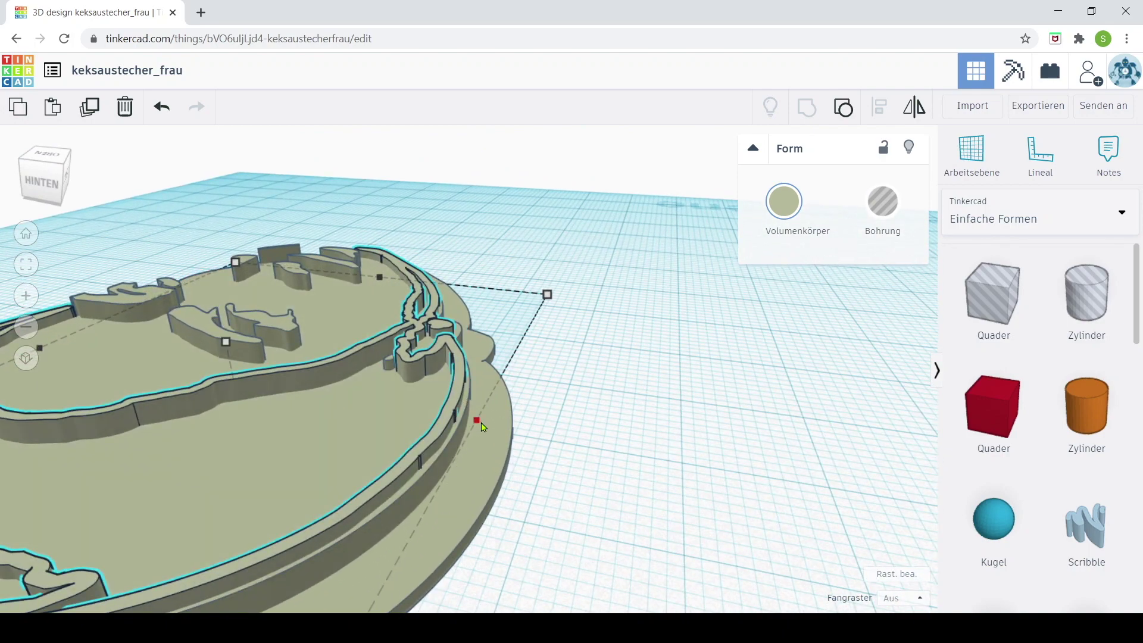
{"action": "mouse_move", "coordinate": [479, 436]}
{"action": "right_mouse_down"}
{"action": "mouse_move", "coordinate": [671, 490]}
{"action": "mouse_move", "coordinate": [470, 542]}
{"action": "right_mouse_up"}
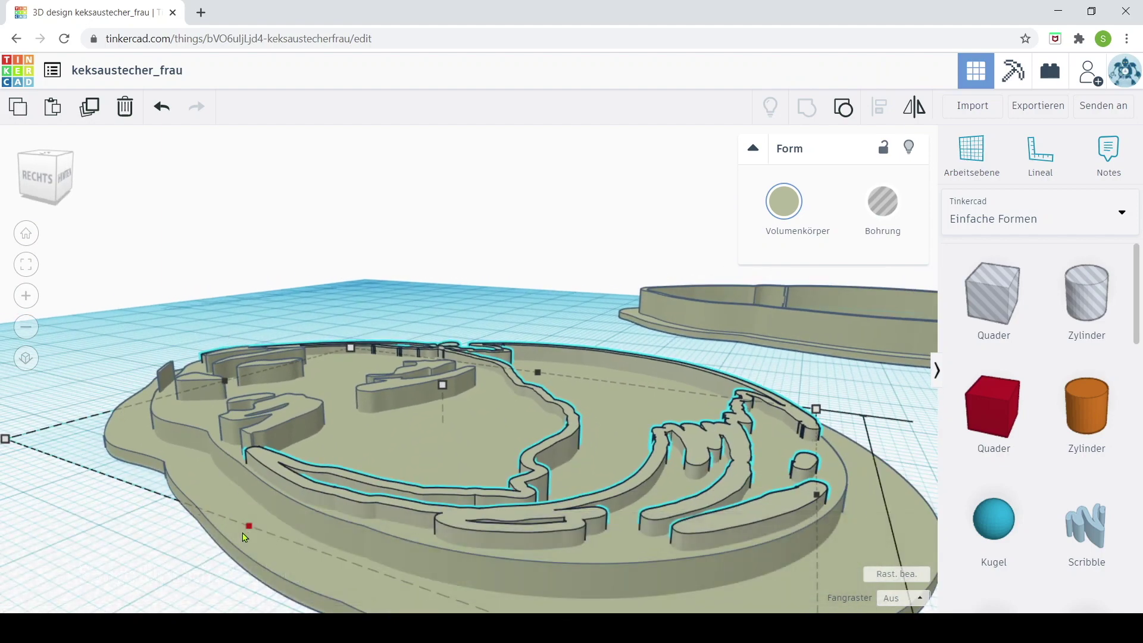
{"action": "mouse_move", "coordinate": [442, 413]}
{"action": "right_mouse_down"}
{"action": "mouse_move", "coordinate": [381, 440]}
{"action": "mouse_move", "coordinate": [222, 418]}
{"action": "mouse_move", "coordinate": [543, 426]}
{"action": "mouse_move", "coordinate": [186, 455]}
{"action": "mouse_move", "coordinate": [109, 404]}
{"action": "mouse_move", "coordinate": [639, 508]}
{"action": "right_mouse_up"}
Check the face from a low side angle, then return to a top-down view.
{"action": "scroll", "coordinate": [639, 509], "scroll_direction": "up", "scroll_amount": 3}
{"action": "scroll", "coordinate": [896, 551], "scroll_direction": "up", "scroll_amount": 2}
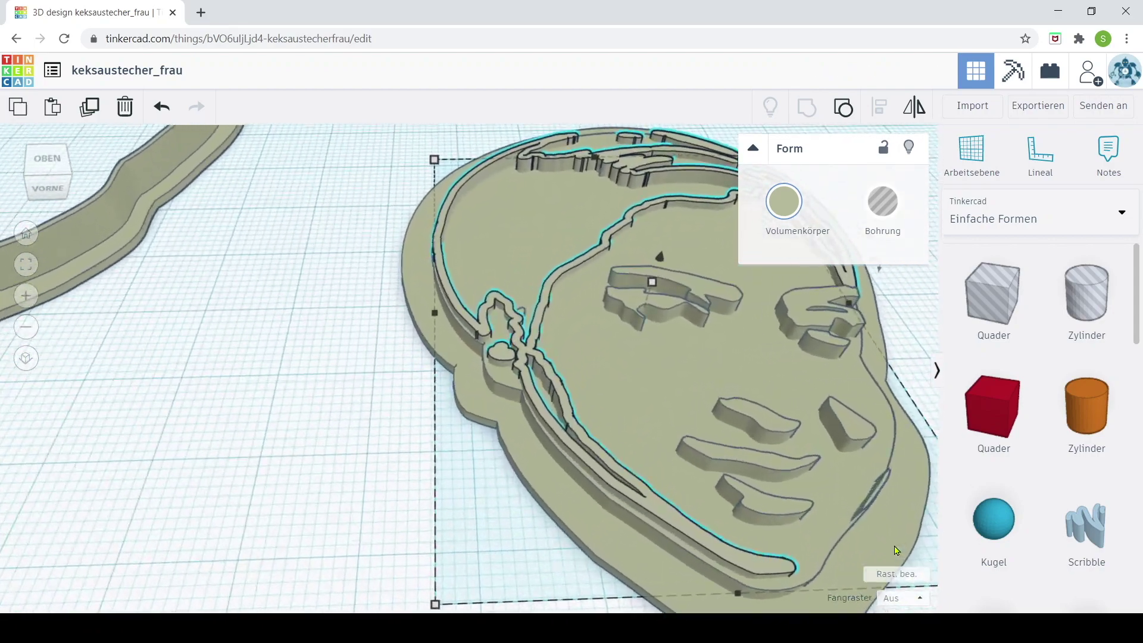
{"action": "scroll", "coordinate": [816, 358], "scroll_direction": "down", "scroll_amount": 3}
{"action": "scroll", "coordinate": [821, 390], "scroll_direction": "up", "scroll_amount": 2}
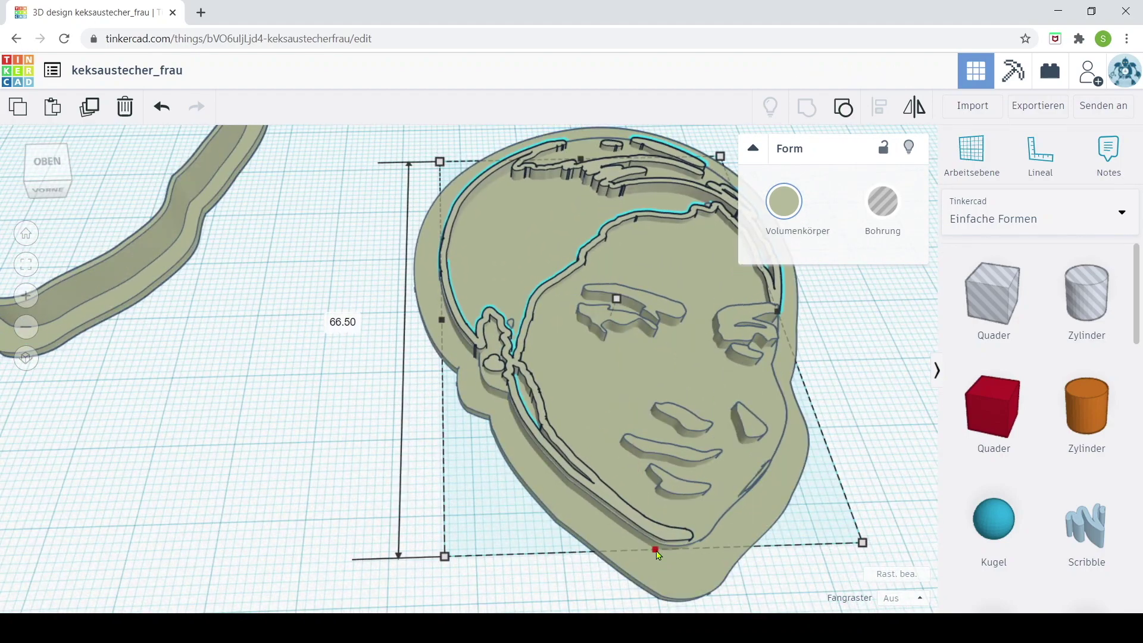
{"action": "mouse_move", "coordinate": [336, 323]}
{"action": "right_mouse_down"}
{"action": "mouse_move", "coordinate": [717, 293]}
{"action": "mouse_move", "coordinate": [186, 516]}
{"action": "right_mouse_up"}
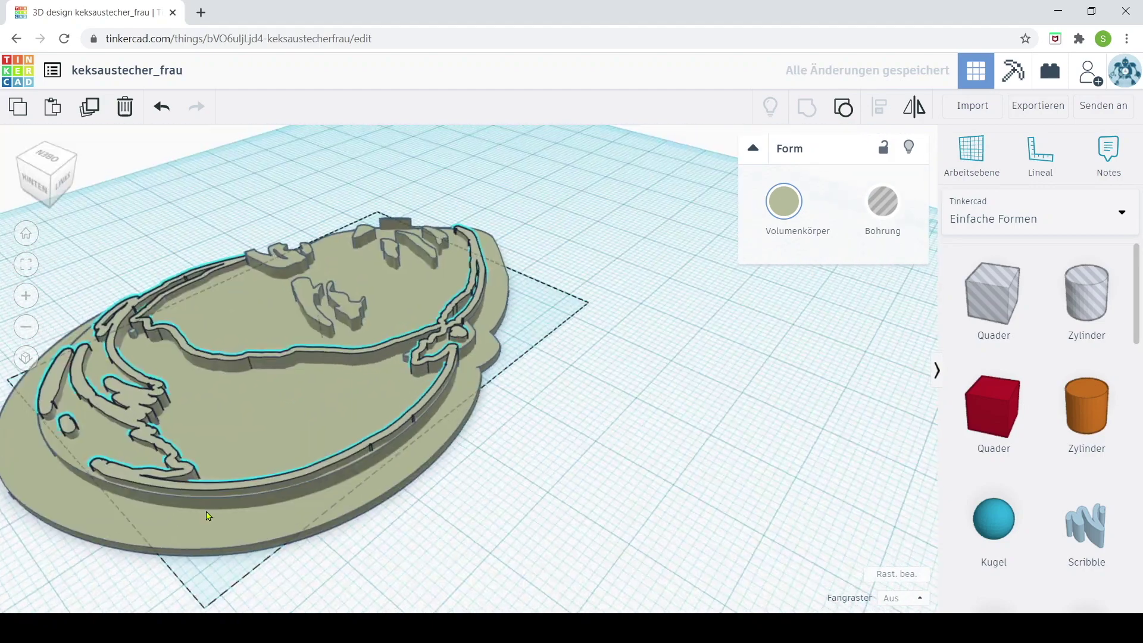
{"action": "scroll", "coordinate": [479, 474], "scroll_direction": "up", "scroll_amount": 3}
{"action": "right_click_drag", "start_coordinate": [480, 474], "coordinate": [493, 367]}
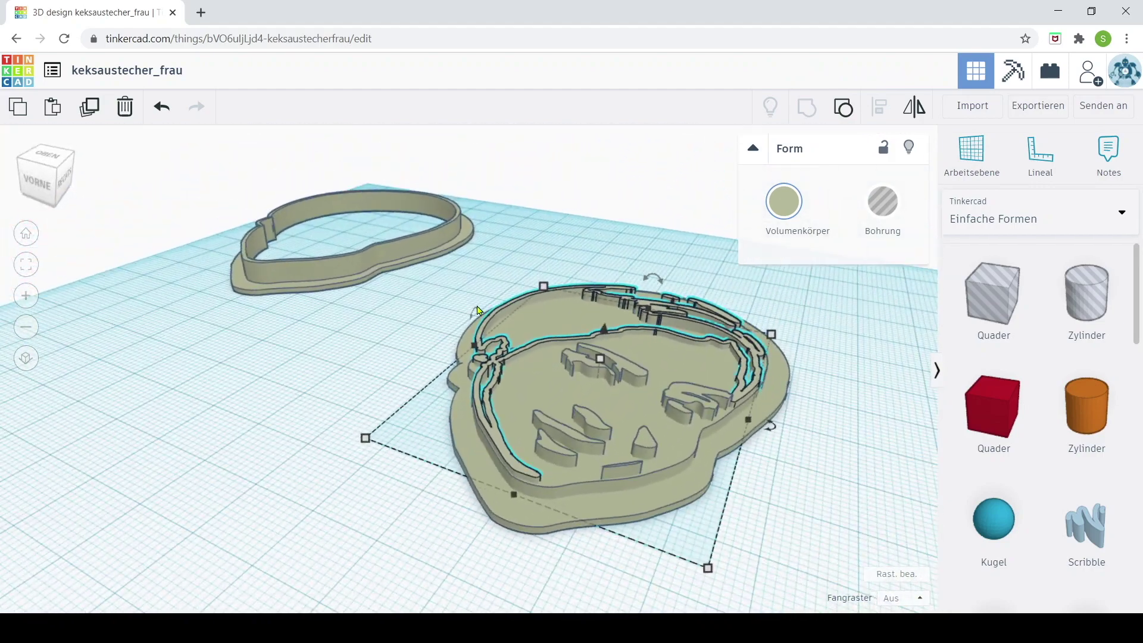
{"action": "scroll", "coordinate": [493, 368], "scroll_direction": "up", "scroll_amount": 2}
{"action": "scroll", "coordinate": [451, 322], "scroll_direction": "down", "scroll_amount": 3}
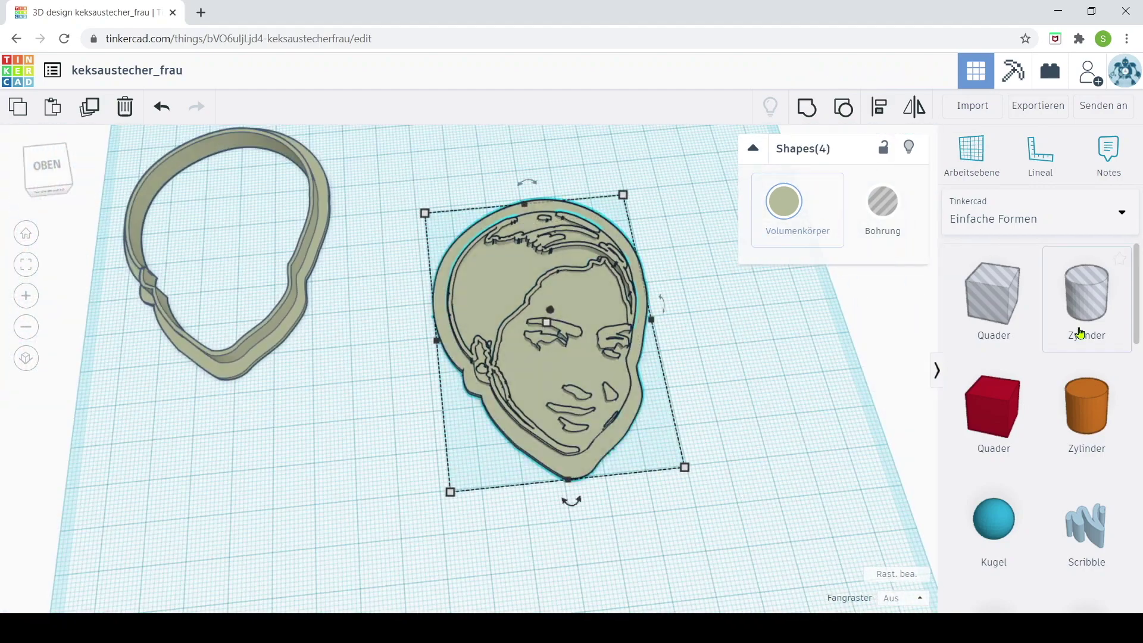
Group the four face parts into one red stamp and move it right.
{"action": "left_click", "coordinate": [813, 106]}
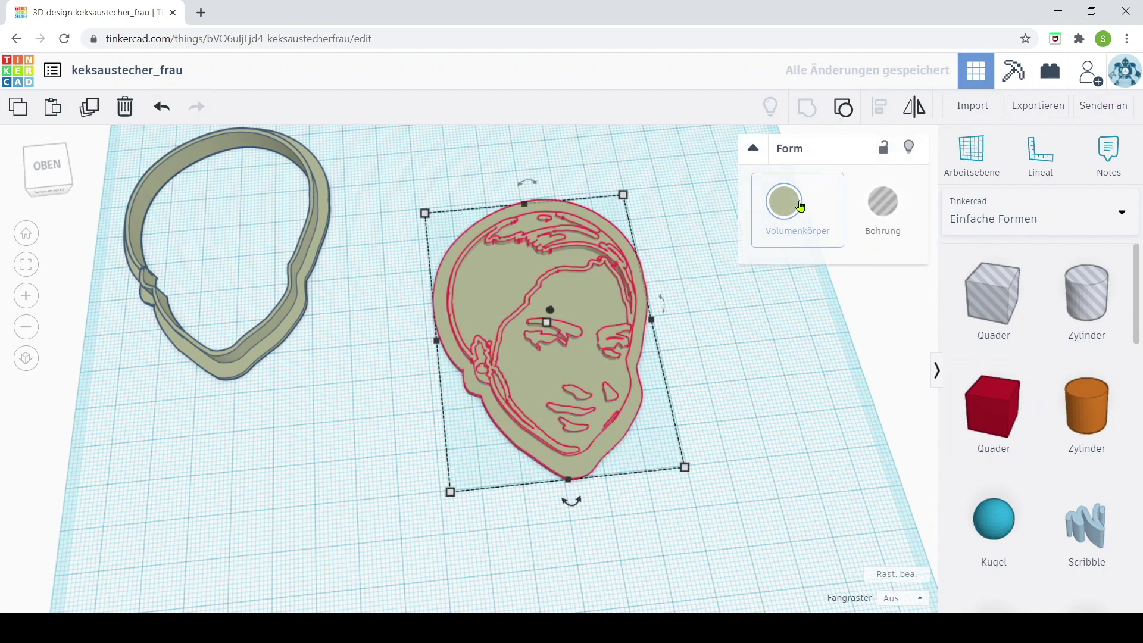
{"action": "left_click", "coordinate": [768, 338]}
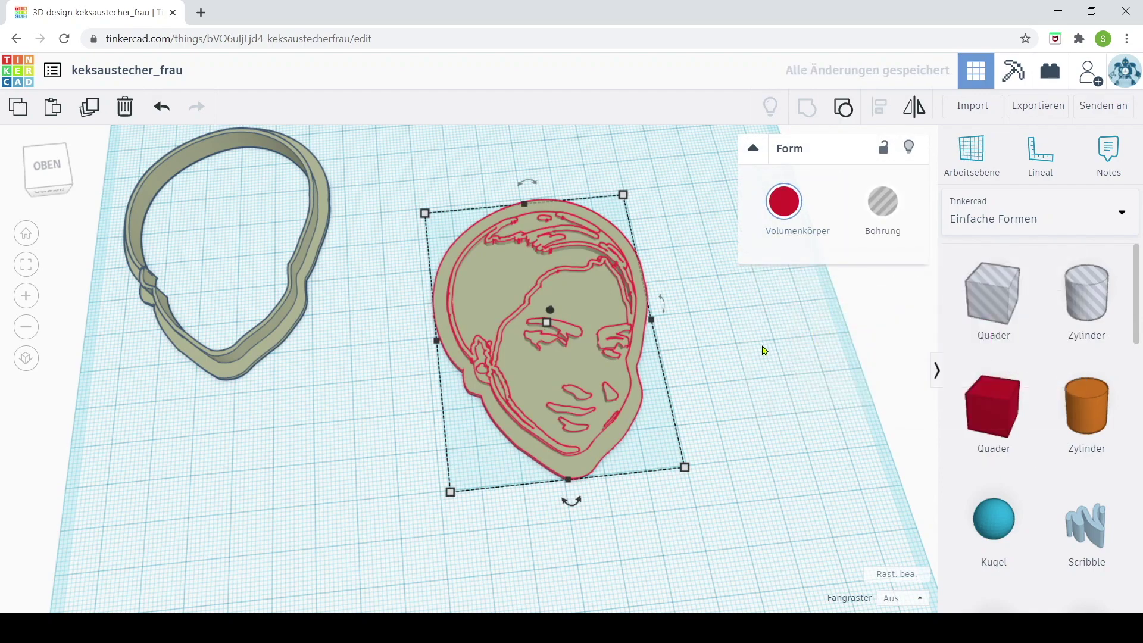
{"action": "left_click_drag", "start_coordinate": [613, 375], "coordinate": [737, 380]}
Move the face-outline cutter toward the stamp and colour it blue.
{"action": "left_click_drag", "start_coordinate": [310, 262], "coordinate": [483, 265]}
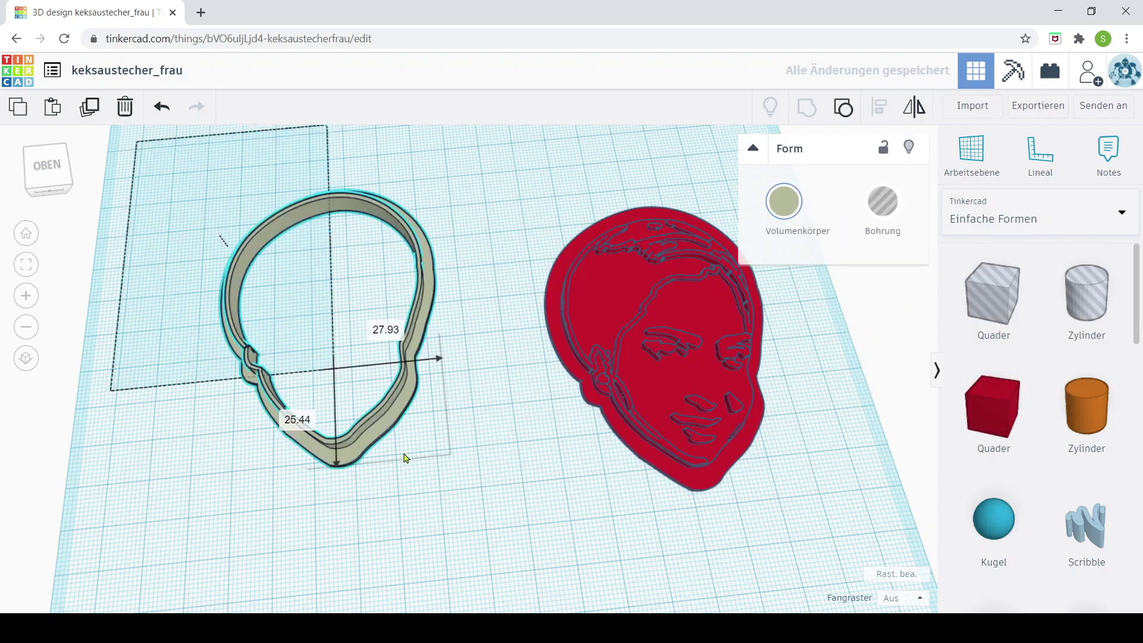
{"action": "left_click", "coordinate": [783, 201]}
{"action": "left_click", "coordinate": [902, 338]}
Slide the red stamp inside the blue cutter and nudge it right to centre it.
{"action": "mouse_move", "coordinate": [536, 358]}
{"action": "right_mouse_down"}
{"action": "mouse_move", "coordinate": [613, 316]}
{"action": "mouse_move", "coordinate": [748, 414]}
{"action": "right_mouse_up"}
{"action": "left_click_drag", "start_coordinate": [748, 414], "coordinate": [420, 420]}
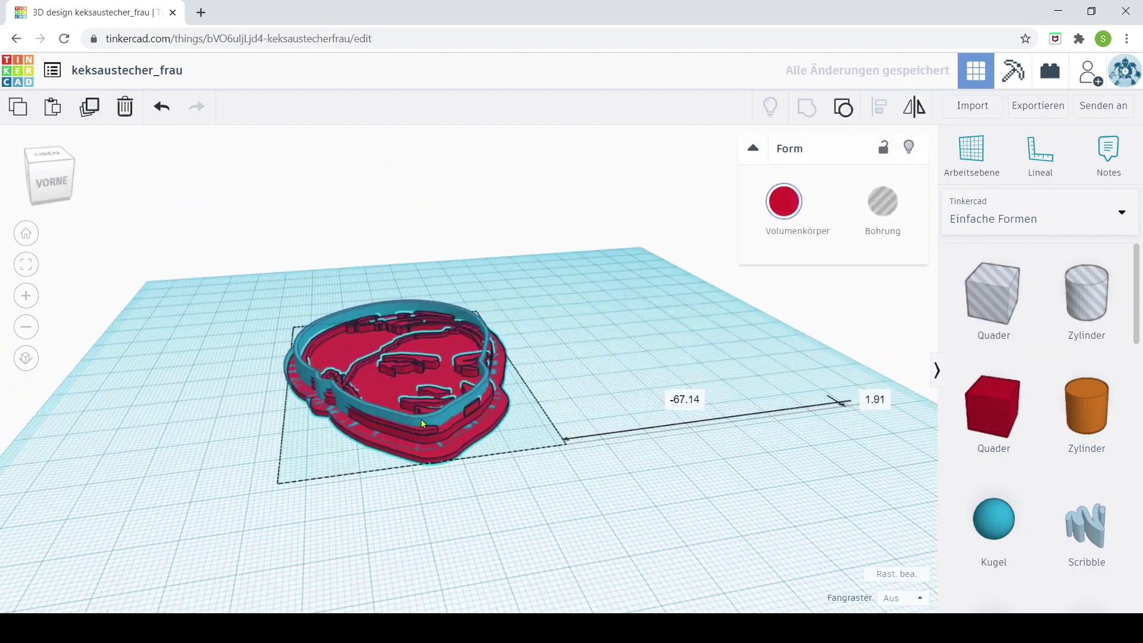
{"action": "key", "text": "Right"}
{"action": "right_click_drag", "start_coordinate": [271, 380], "coordinate": [341, 342]}
{"action": "scroll", "coordinate": [374, 348], "scroll_direction": "down", "scroll_amount": 2}
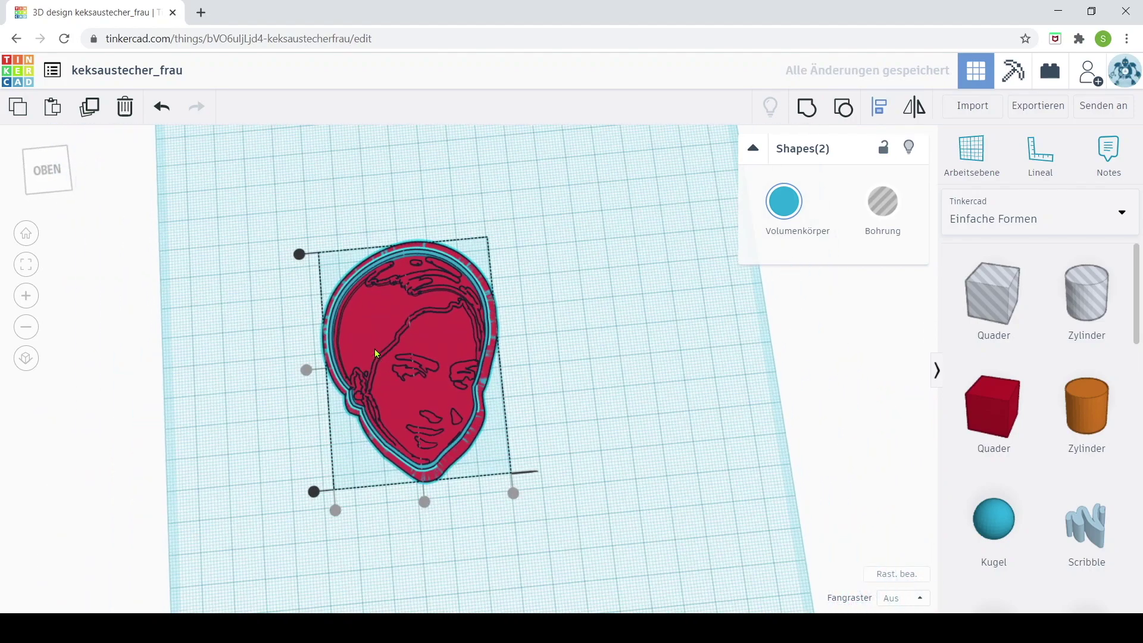
Zoom and orbit to a low frontal view of the face and cutter.
{"action": "scroll", "coordinate": [491, 391], "scroll_direction": "up", "scroll_amount": 6}
{"action": "scroll", "coordinate": [551, 338], "scroll_direction": "down", "scroll_amount": 5}
{"action": "scroll", "coordinate": [536, 357], "scroll_direction": "up", "scroll_amount": 4}
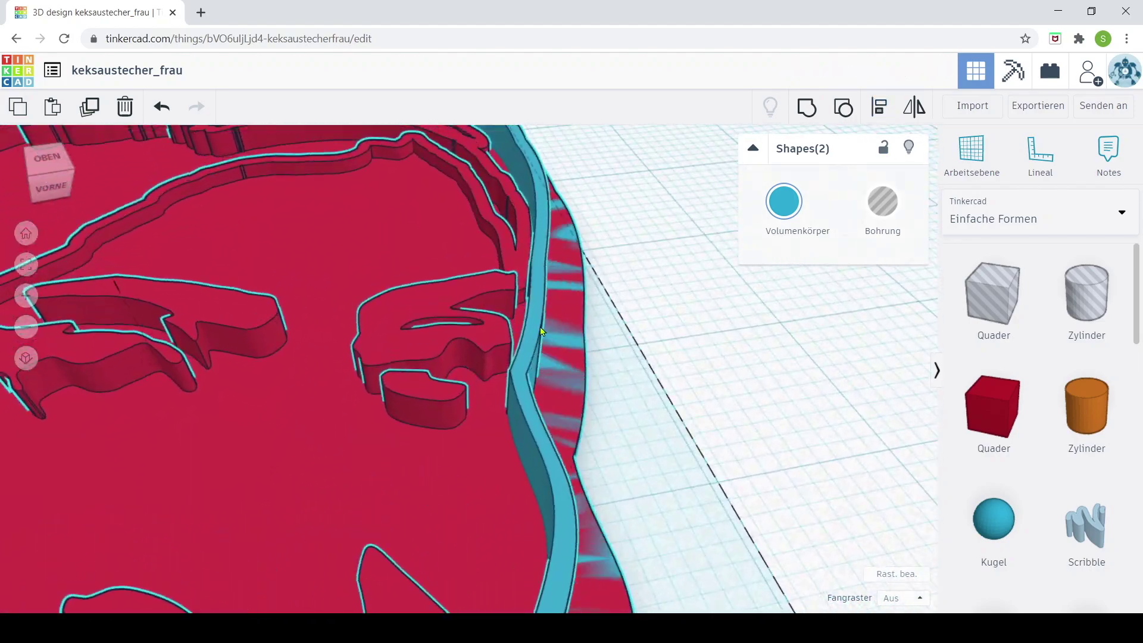
{"action": "scroll", "coordinate": [508, 392], "scroll_direction": "down", "scroll_amount": 2}
{"action": "right_click_drag", "start_coordinate": [509, 391], "coordinate": [327, 392]}
{"action": "scroll", "coordinate": [310, 416], "scroll_direction": "down", "scroll_amount": 2}
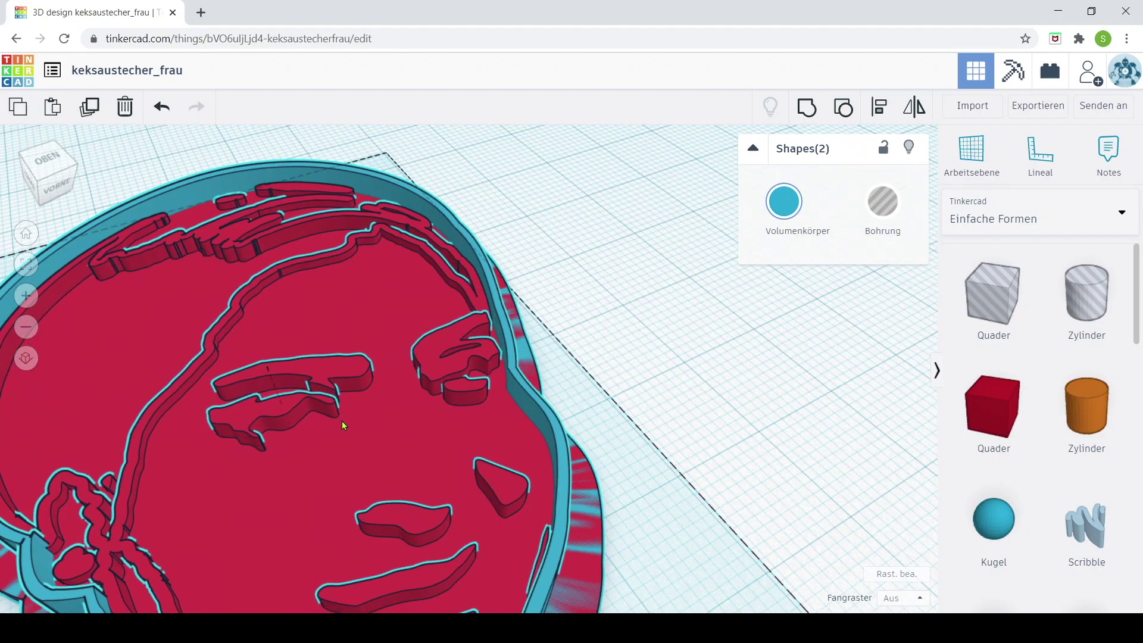
{"action": "scroll", "coordinate": [364, 441], "scroll_direction": "down", "scroll_amount": 2}
{"action": "right_click_drag", "start_coordinate": [326, 447], "coordinate": [392, 475]}
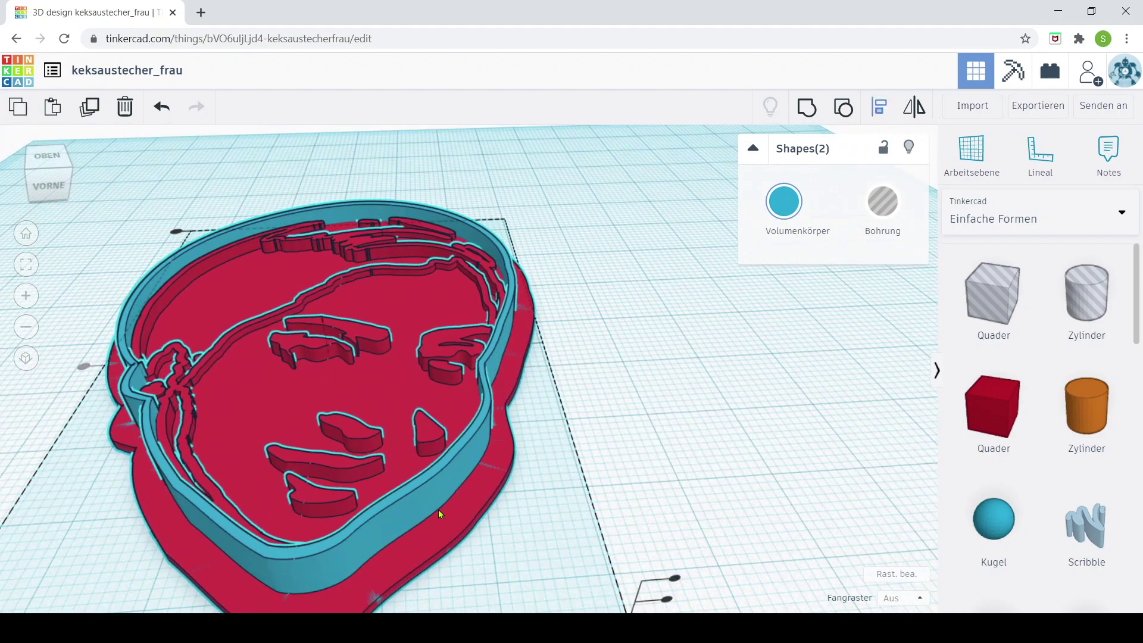
Select the blue cutter, raise it above the stamp, then lower it back.
{"action": "left_click", "coordinate": [341, 398]}
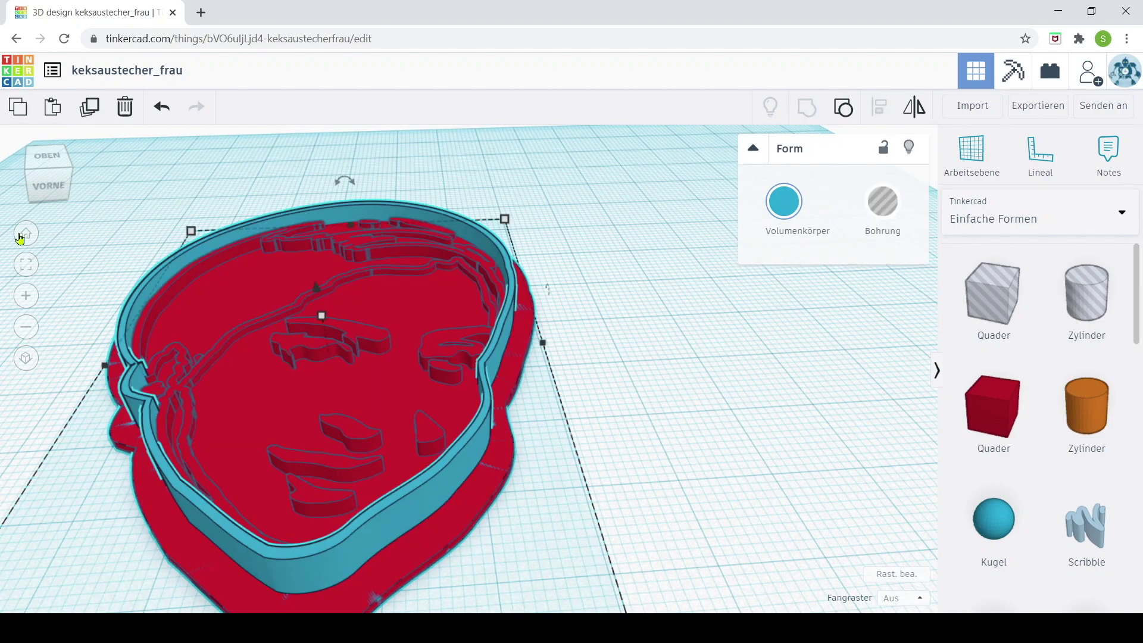
{"action": "left_click_drag", "start_coordinate": [320, 299], "coordinate": [304, 257]}
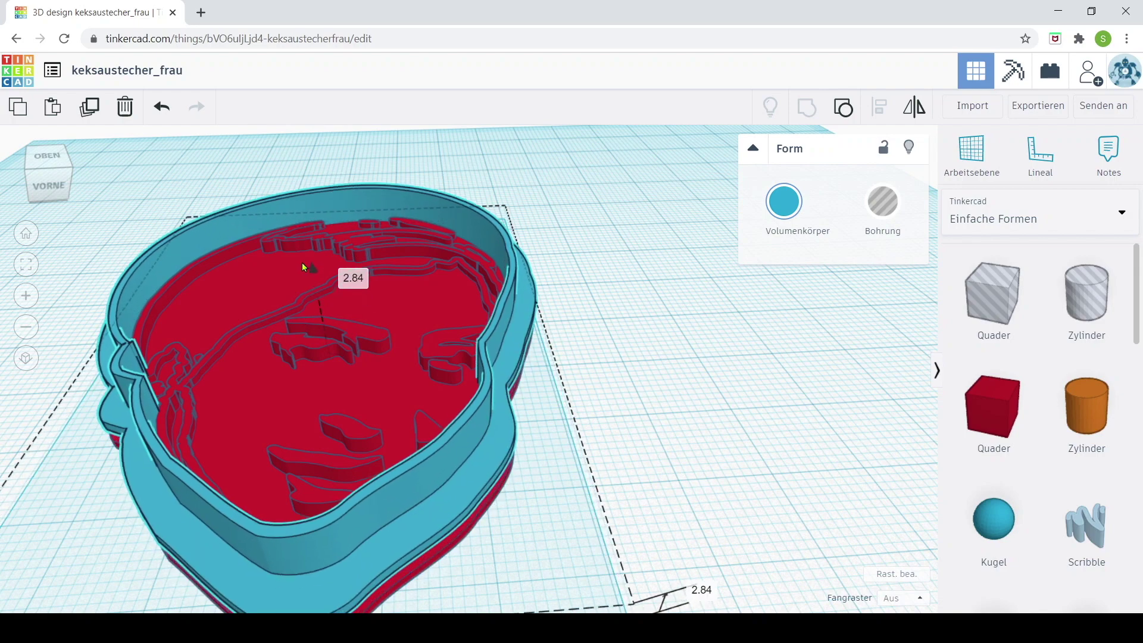
{"action": "scroll", "coordinate": [300, 262], "scroll_direction": "up", "scroll_amount": 3}
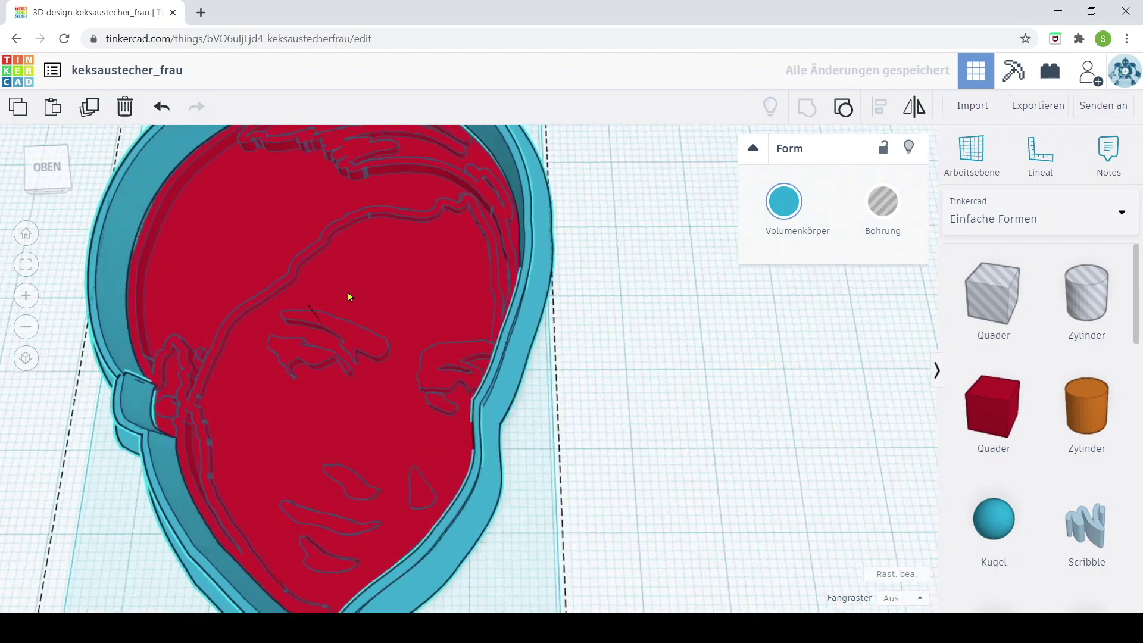
{"action": "right_click_drag", "start_coordinate": [295, 272], "coordinate": [421, 281]}
{"action": "mouse_move", "coordinate": [298, 391]}
{"action": "left_mouse_down"}
{"action": "mouse_move", "coordinate": [277, 372]}
{"action": "mouse_move", "coordinate": [307, 433]}
{"action": "mouse_move", "coordinate": [285, 395]}
{"action": "mouse_move", "coordinate": [282, 416]}
{"action": "left_mouse_up"}
Lower the cutter down onto the plate and confirm its new elevation.
{"action": "mouse_move", "coordinate": [281, 411]}
{"action": "right_mouse_down"}
{"action": "mouse_move", "coordinate": [319, 442]}
{"action": "mouse_move", "coordinate": [198, 406]}
{"action": "mouse_move", "coordinate": [180, 355]}
{"action": "mouse_move", "coordinate": [247, 369]}
{"action": "mouse_move", "coordinate": [380, 353]}
{"action": "mouse_move", "coordinate": [388, 308]}
{"action": "mouse_move", "coordinate": [375, 236]}
{"action": "right_mouse_up"}
{"action": "left_click_drag", "start_coordinate": [375, 236], "coordinate": [366, 284]}
{"action": "mouse_move", "coordinate": [240, 277]}
{"action": "right_mouse_down"}
{"action": "mouse_move", "coordinate": [396, 260]}
{"action": "mouse_move", "coordinate": [538, 262]}
{"action": "mouse_move", "coordinate": [589, 242]}
{"action": "mouse_move", "coordinate": [596, 253]}
{"action": "mouse_move", "coordinate": [393, 368]}
{"action": "right_mouse_up"}
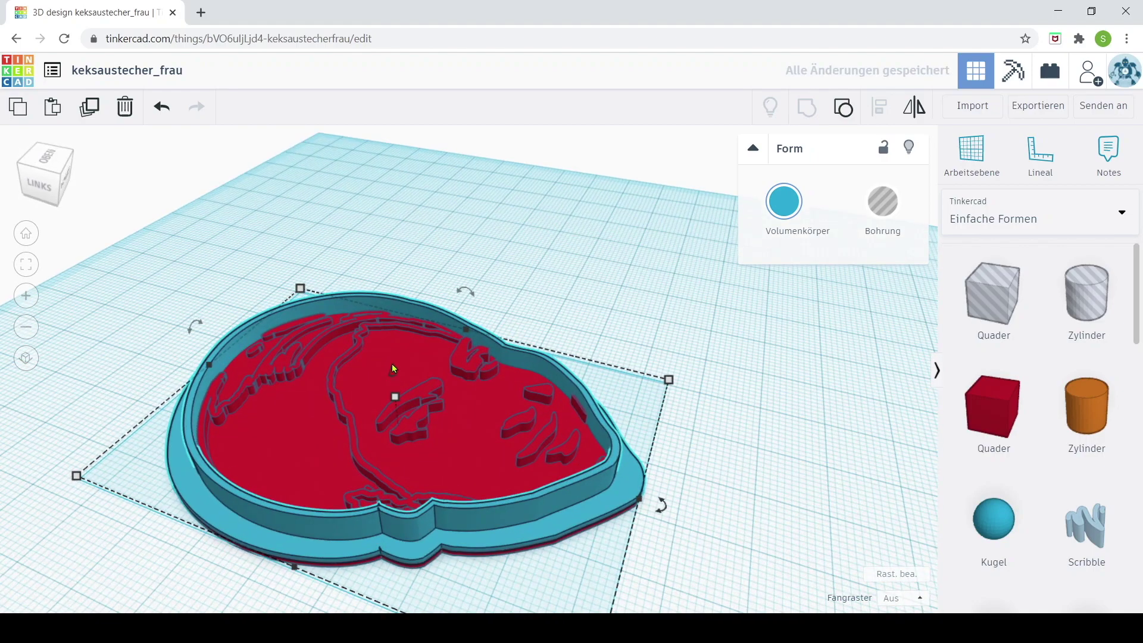
{"action": "key", "text": "Return"}
Deselect and orbit to a raised rear view to check the cutter's fit.
{"action": "mouse_move", "coordinate": [560, 433]}
{"action": "right_mouse_down"}
{"action": "mouse_move", "coordinate": [750, 440]}
{"action": "mouse_move", "coordinate": [774, 421]}
{"action": "right_mouse_up"}
{"action": "left_click", "coordinate": [326, 433]}
{"action": "mouse_move", "coordinate": [326, 433]}
{"action": "right_mouse_down"}
{"action": "mouse_move", "coordinate": [500, 446]}
{"action": "mouse_move", "coordinate": [561, 501]}
{"action": "mouse_move", "coordinate": [693, 484]}
{"action": "mouse_move", "coordinate": [634, 484]}
{"action": "mouse_move", "coordinate": [755, 577]}
{"action": "mouse_move", "coordinate": [778, 529]}
{"action": "mouse_move", "coordinate": [617, 520]}
{"action": "mouse_move", "coordinate": [442, 477]}
{"action": "mouse_move", "coordinate": [281, 572]}
{"action": "mouse_move", "coordinate": [417, 244]}
{"action": "mouse_move", "coordinate": [415, 266]}
{"action": "right_mouse_up"}
{"action": "scroll", "coordinate": [414, 263], "scroll_direction": "down", "scroll_amount": 5}
{"action": "scroll", "coordinate": [431, 306], "scroll_direction": "down", "scroll_amount": 3}
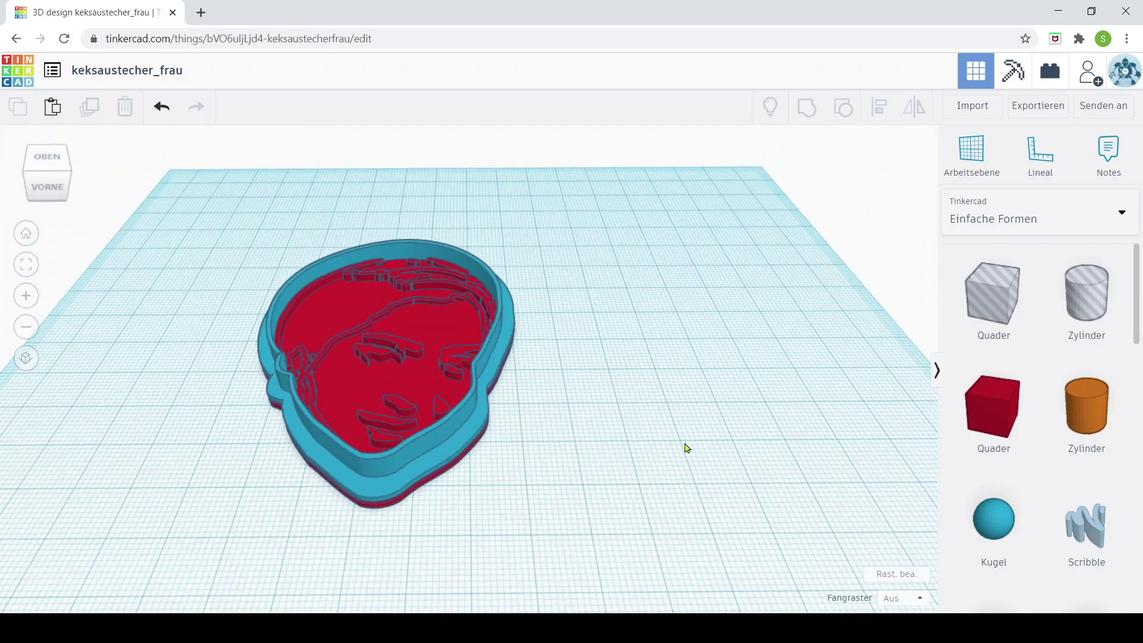
Move the blue cutter off the red base to the right and set its elevation to 0.
{"action": "mouse_move", "coordinate": [411, 321]}
{"action": "left_mouse_down"}
{"action": "mouse_move", "coordinate": [644, 332]}
{"action": "mouse_move", "coordinate": [678, 309]}
{"action": "left_mouse_up"}
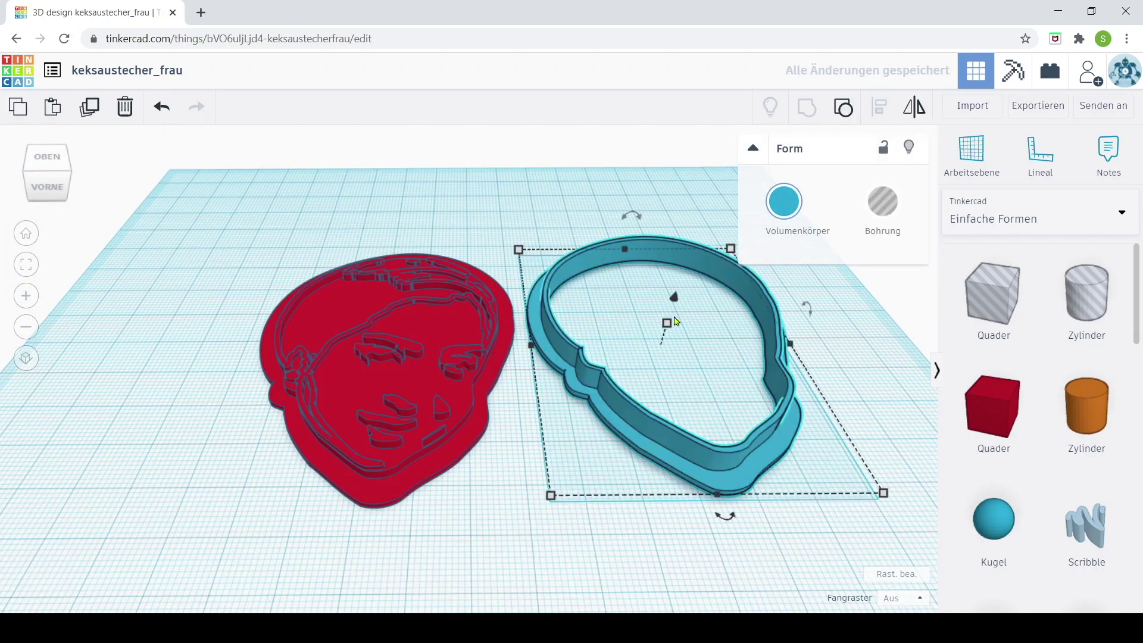
{"action": "left_click_drag", "start_coordinate": [674, 297], "coordinate": [673, 311]}
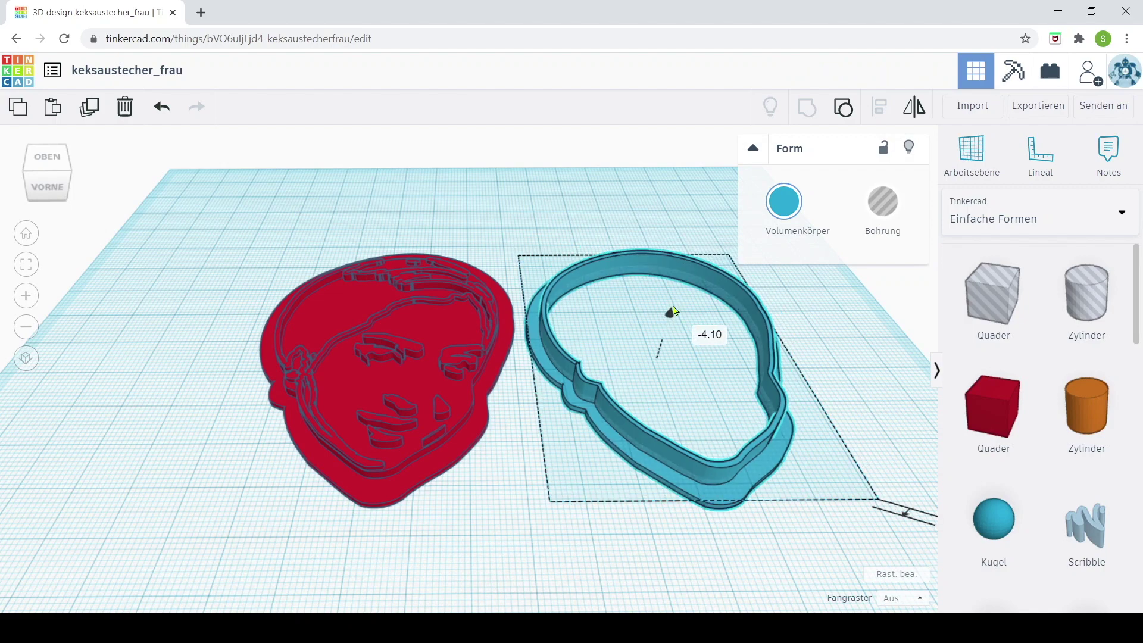
{"action": "type", "text": "0"}
{"action": "key", "text": "Return"}
Check the cutter from a low angle and confirm it rests at elevation 0.00.
{"action": "mouse_move", "coordinate": [713, 514]}
{"action": "right_mouse_down"}
{"action": "mouse_move", "coordinate": [687, 464]}
{"action": "mouse_move", "coordinate": [665, 353]}
{"action": "right_mouse_up"}
{"action": "left_click_drag", "start_coordinate": [665, 353], "coordinate": [665, 360]}
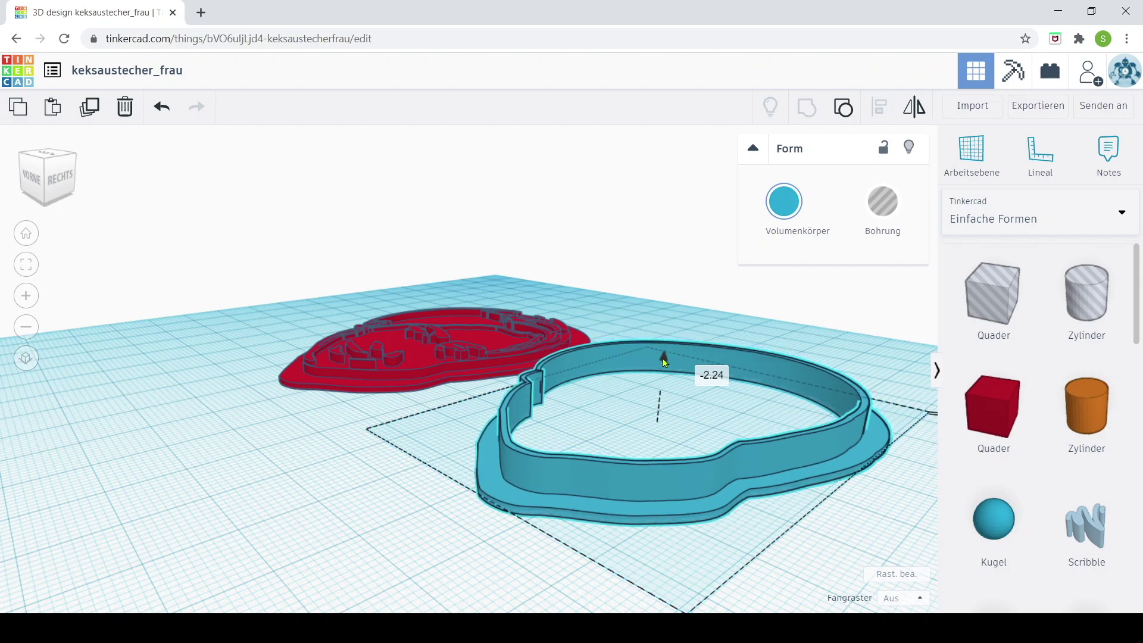
{"action": "right_click_drag", "start_coordinate": [620, 391], "coordinate": [434, 526]}
{"action": "scroll", "coordinate": [803, 288], "scroll_direction": "up", "scroll_amount": 3}
{"action": "left_click_drag", "start_coordinate": [786, 295], "coordinate": [787, 300]}
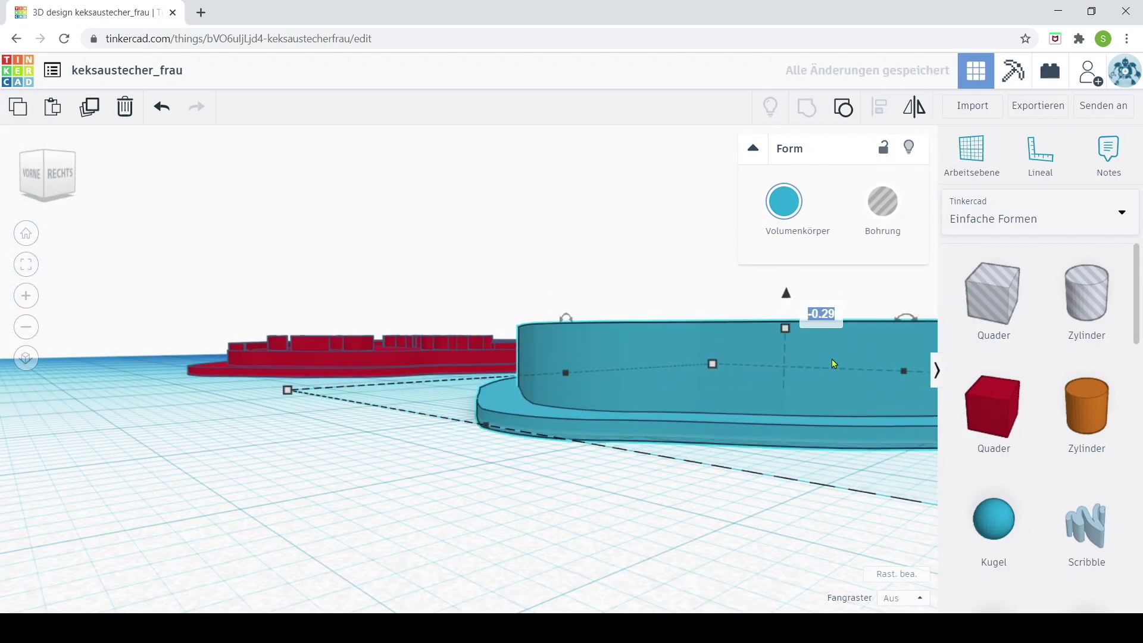
{"action": "key", "text": "Return"}
Orbit to look down on the cutter and stamp side by side.
{"action": "scroll", "coordinate": [411, 467], "scroll_direction": "down", "scroll_amount": 3}
{"action": "mouse_move", "coordinate": [411, 467]}
{"action": "right_mouse_down"}
{"action": "mouse_move", "coordinate": [562, 487]}
{"action": "mouse_move", "coordinate": [517, 478]}
{"action": "mouse_move", "coordinate": [704, 425]}
{"action": "right_mouse_up"}
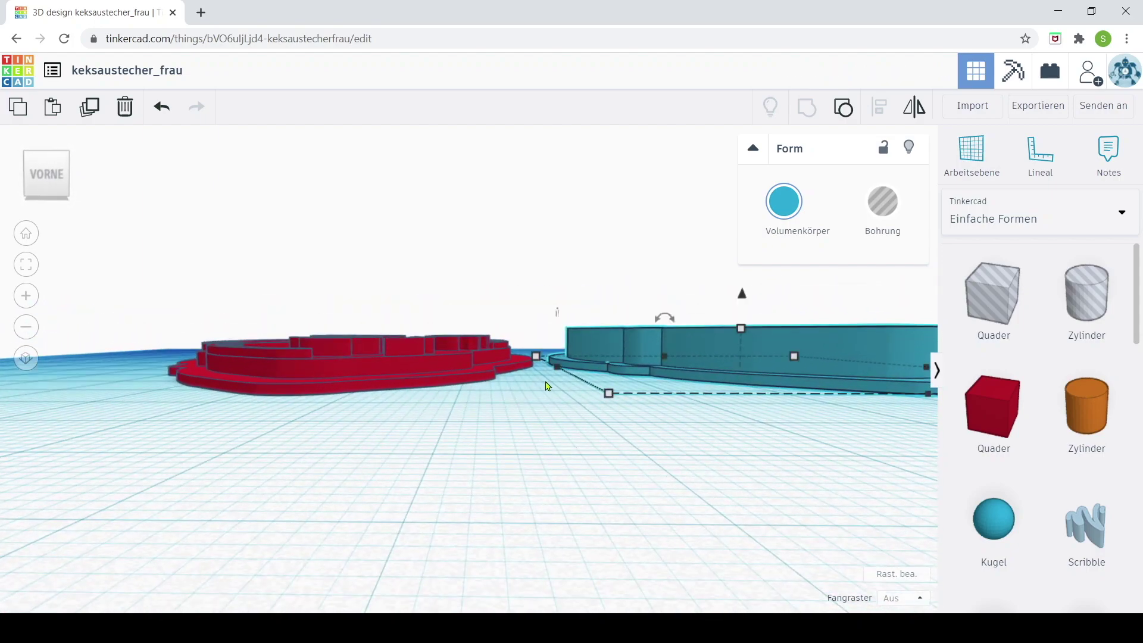
{"action": "right_click_drag", "start_coordinate": [545, 384], "coordinate": [538, 475]}
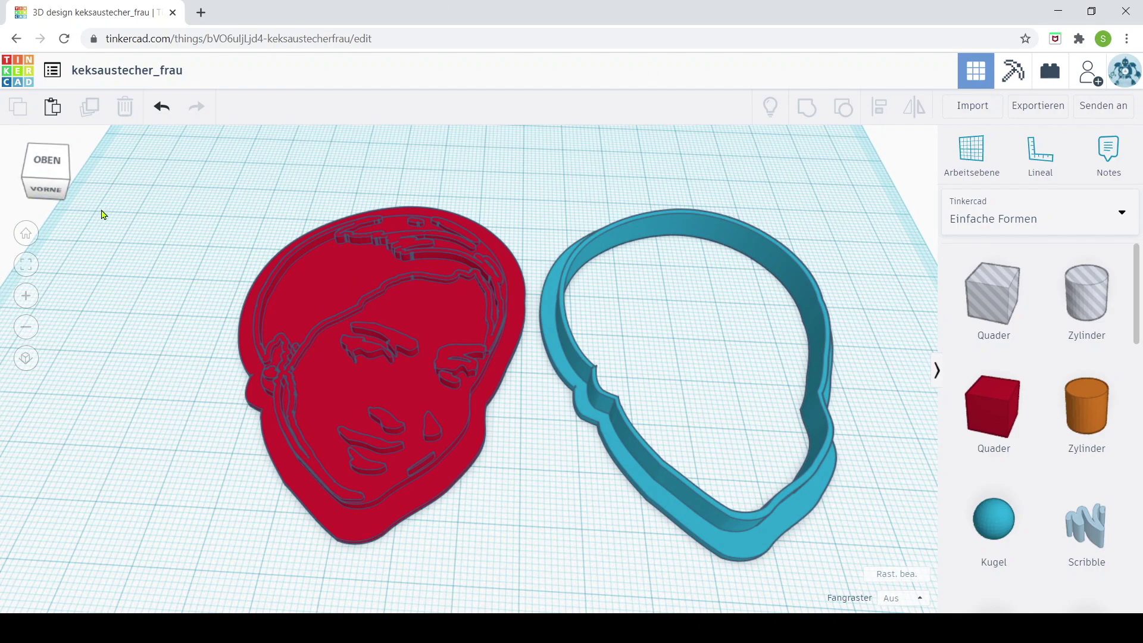
Export the design as keksaustecher_frau.stl and view it on the PrusaSlicer plate.
{"action": "left_click", "coordinate": [1040, 116]}
{"action": "left_click", "coordinate": [691, 323]}
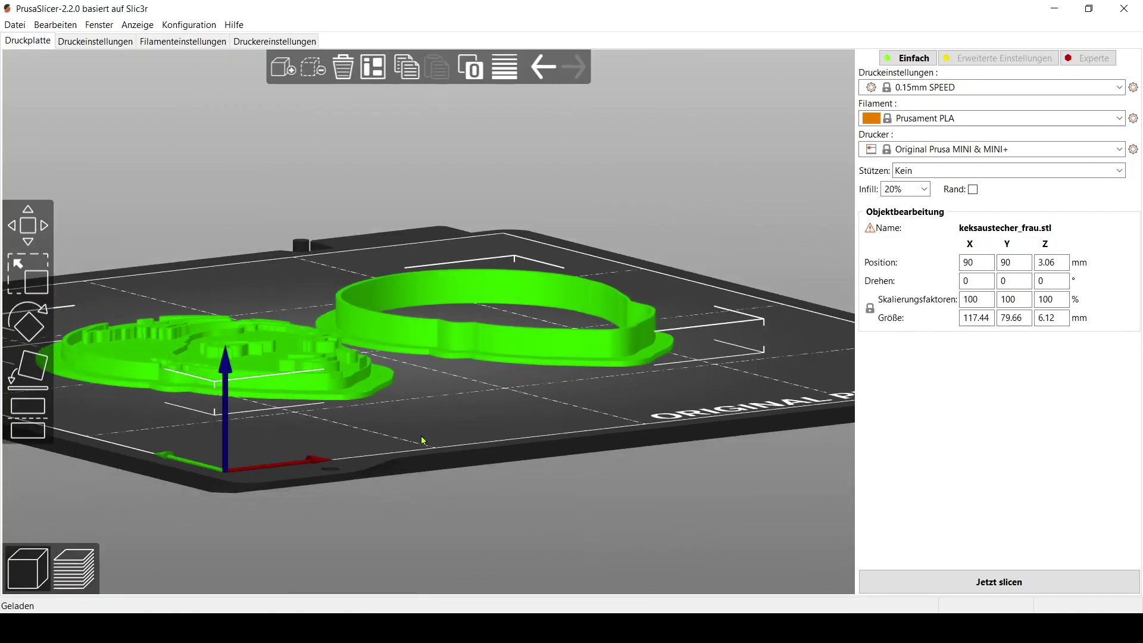
{"action": "mouse_move", "coordinate": [422, 440]}
{"action": "left_mouse_down"}
{"action": "mouse_move", "coordinate": [398, 434]}
{"action": "mouse_move", "coordinate": [593, 510]}
{"action": "mouse_move", "coordinate": [596, 417]}
{"action": "left_mouse_up"}
{"action": "scroll", "coordinate": [596, 417], "scroll_direction": "up", "scroll_amount": 3}
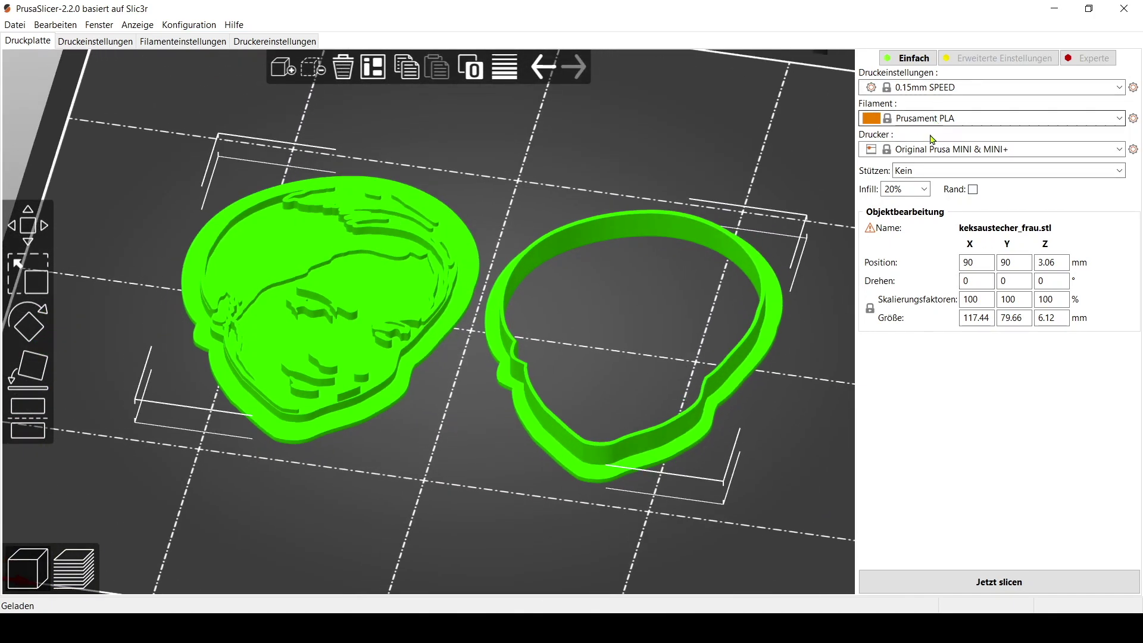
Slice with 0.15mm SPEED settings (about 1h 0m, 11.01 g) and inspect the layer preview.
{"action": "left_click", "coordinate": [994, 581]}
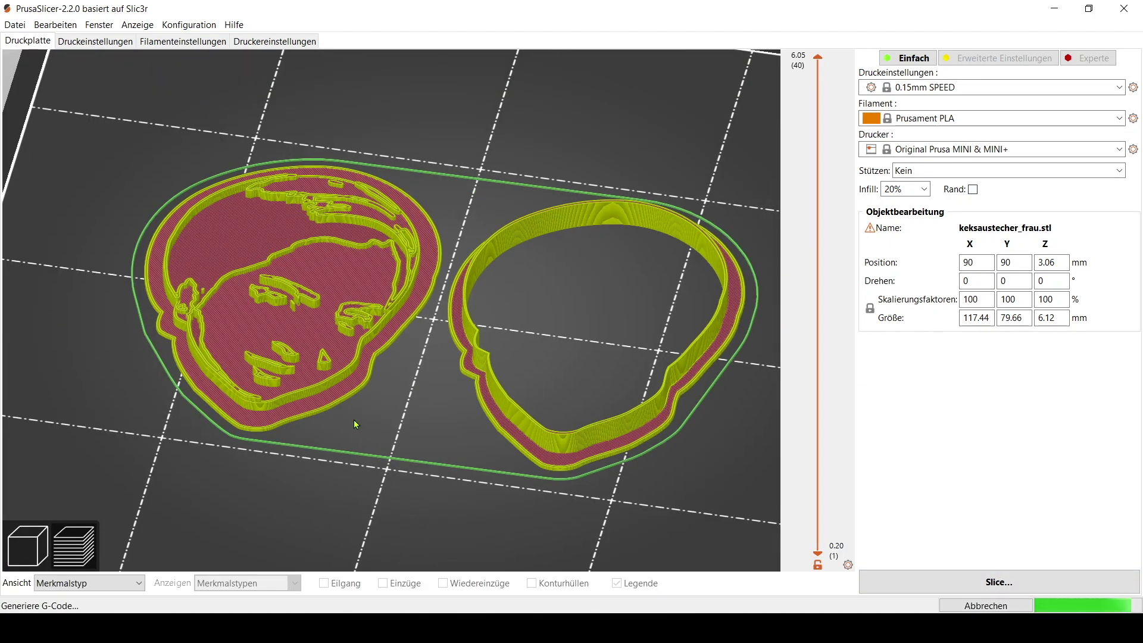
{"action": "left_click_drag", "start_coordinate": [466, 392], "coordinate": [480, 417]}
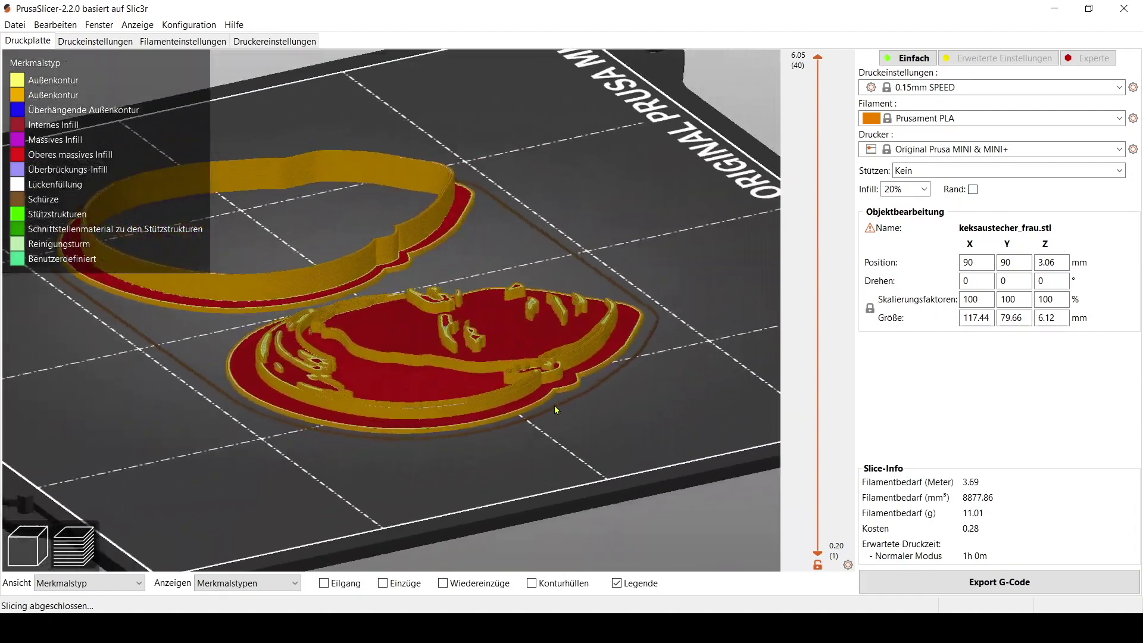
{"action": "scroll", "coordinate": [357, 411], "scroll_direction": "up", "scroll_amount": 5}
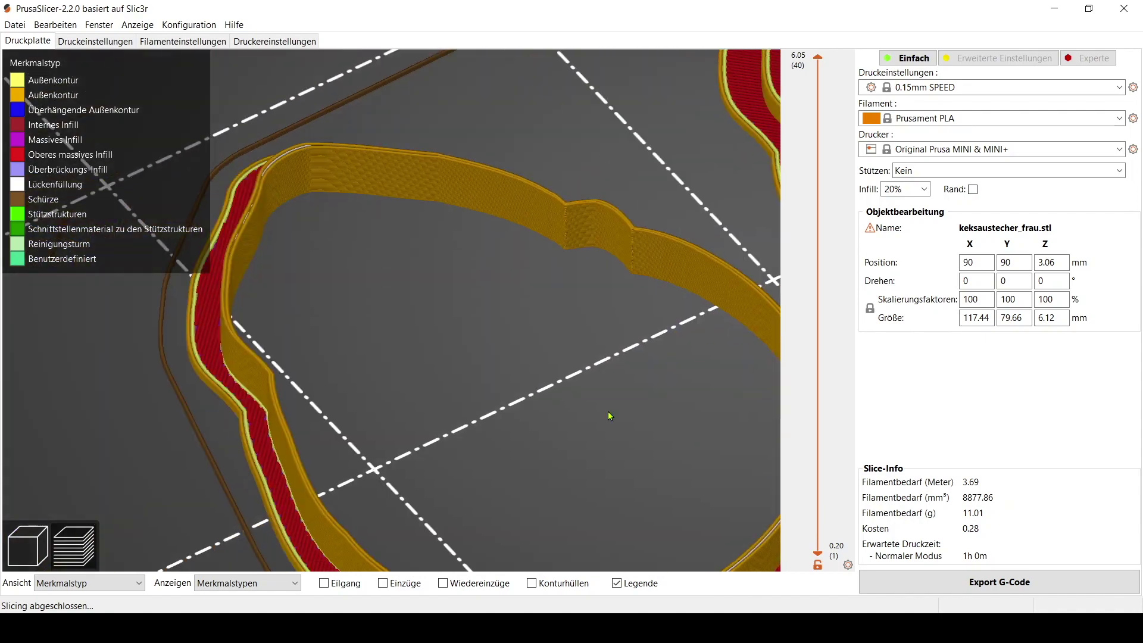
{"action": "left_click_drag", "start_coordinate": [495, 434], "coordinate": [473, 423]}
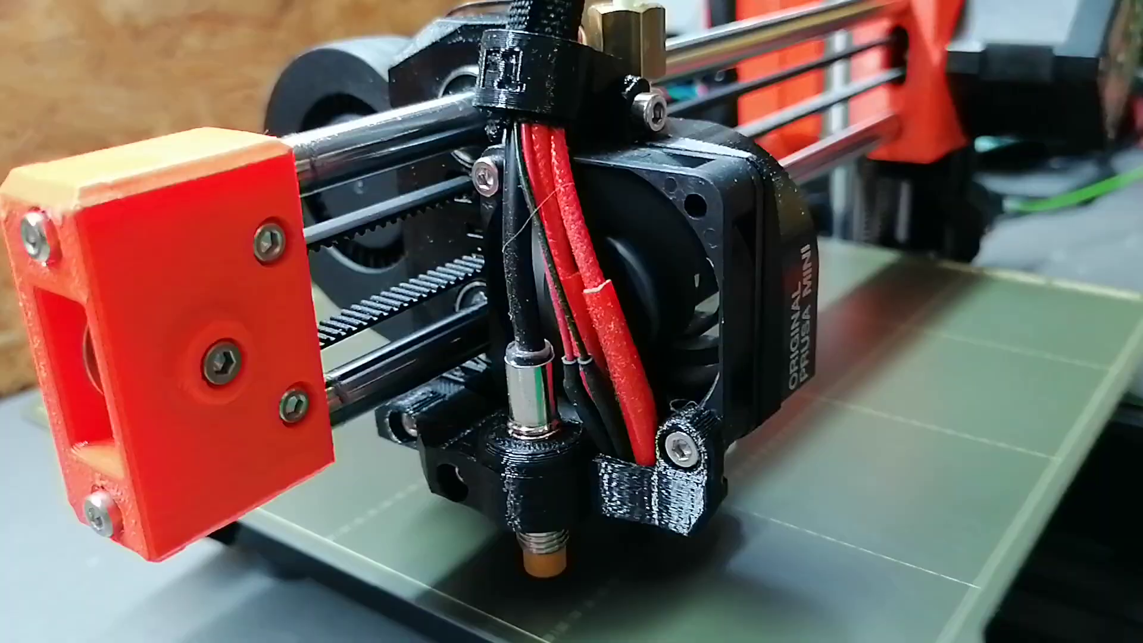